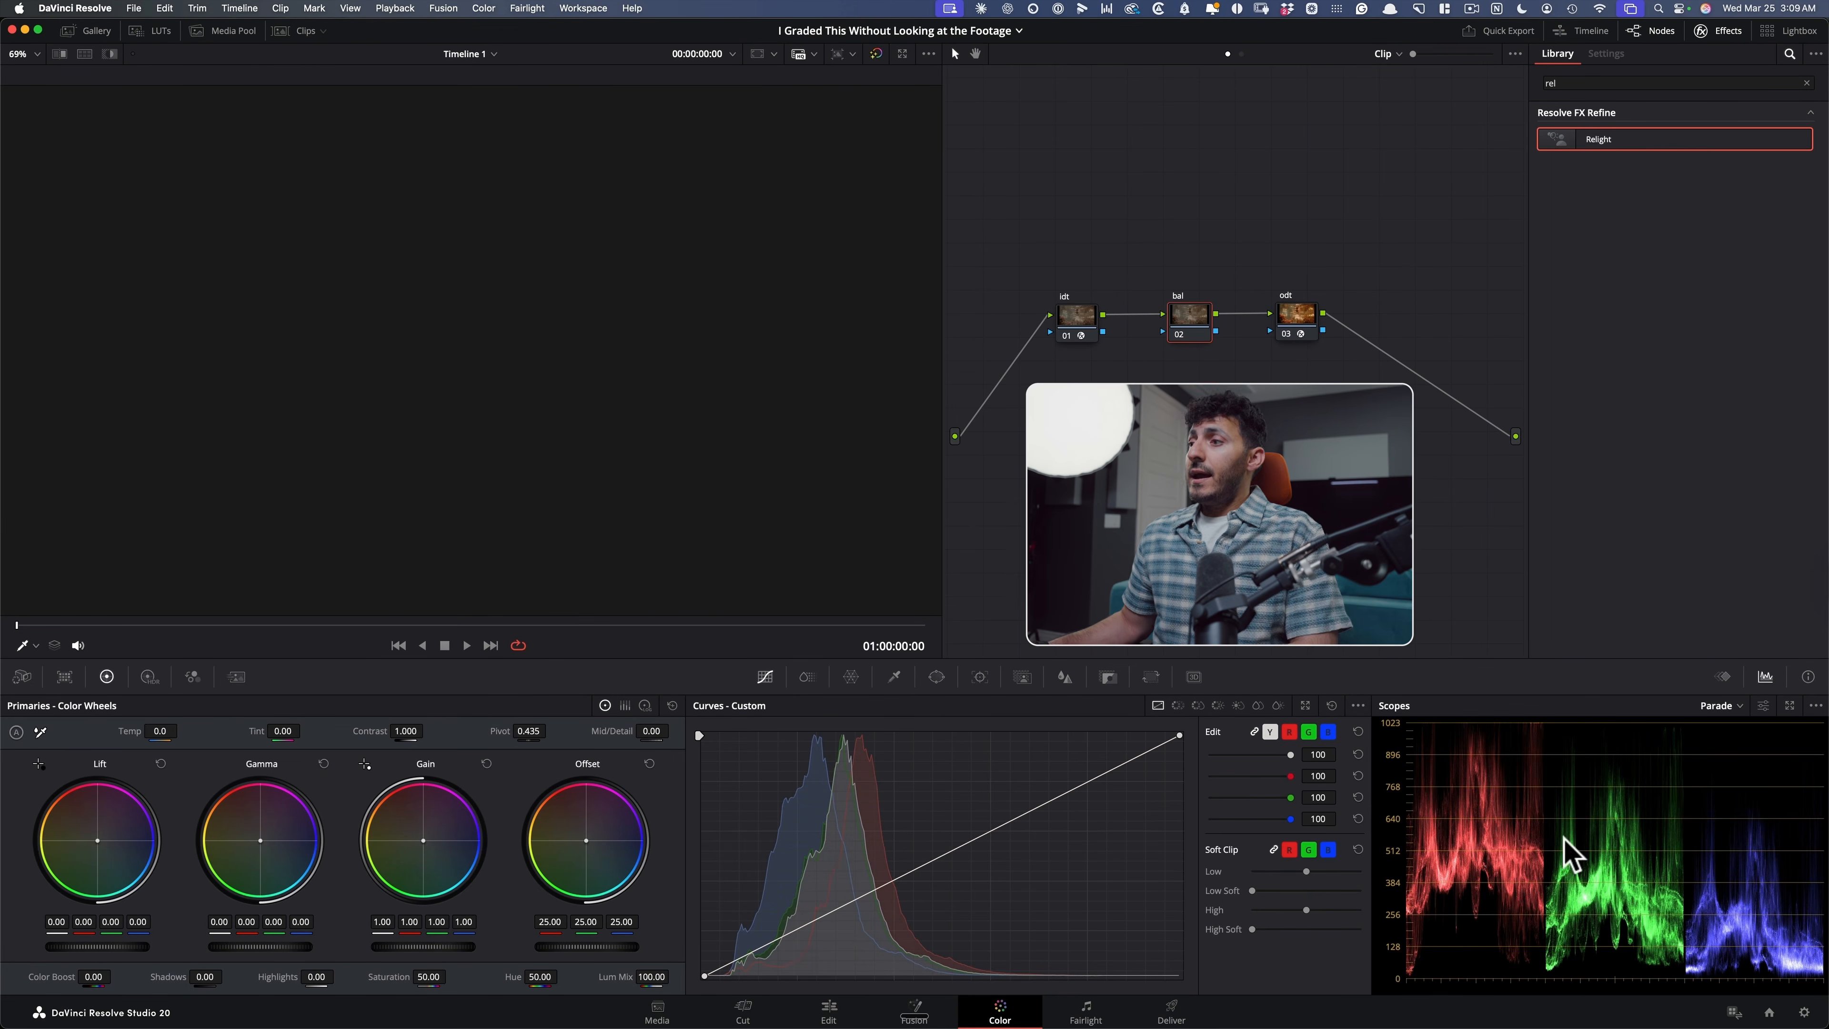
Step: Open the scopes in a floating window and show Parade, Waveform, Vectorscope and Histogram together in a four-scope grid
click(1789, 706)
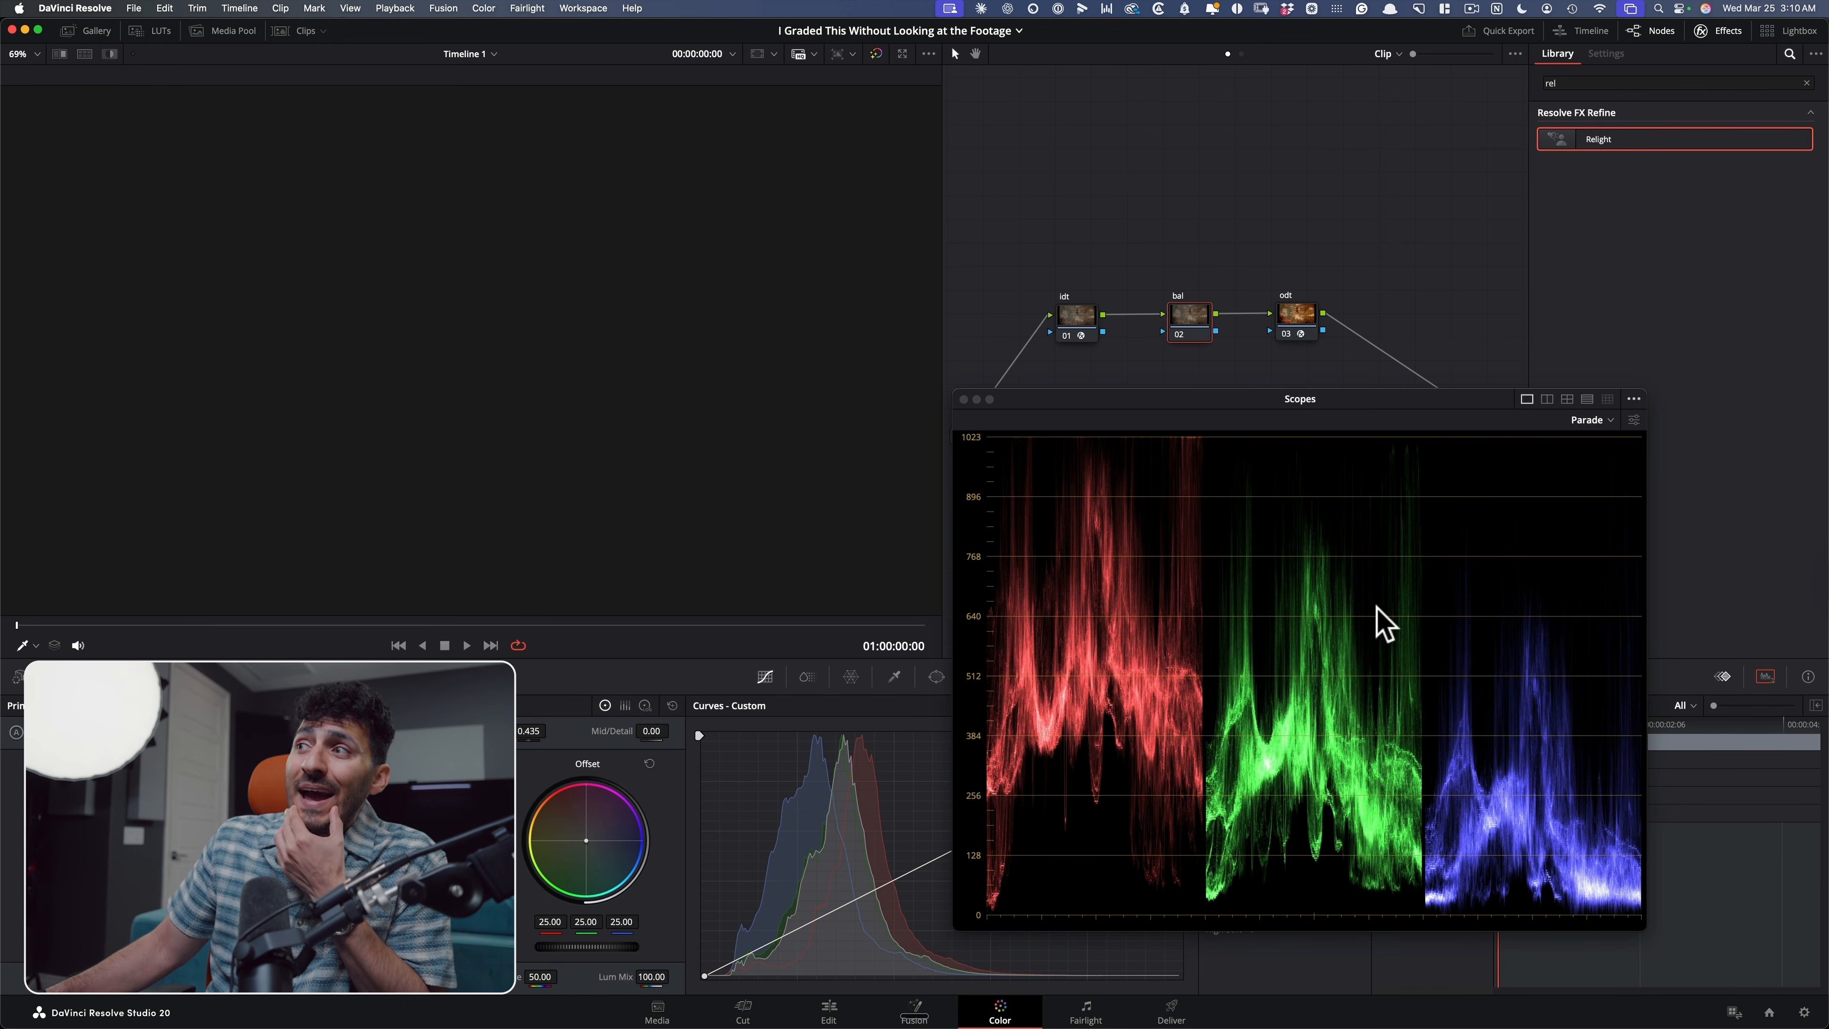
click(1633, 398)
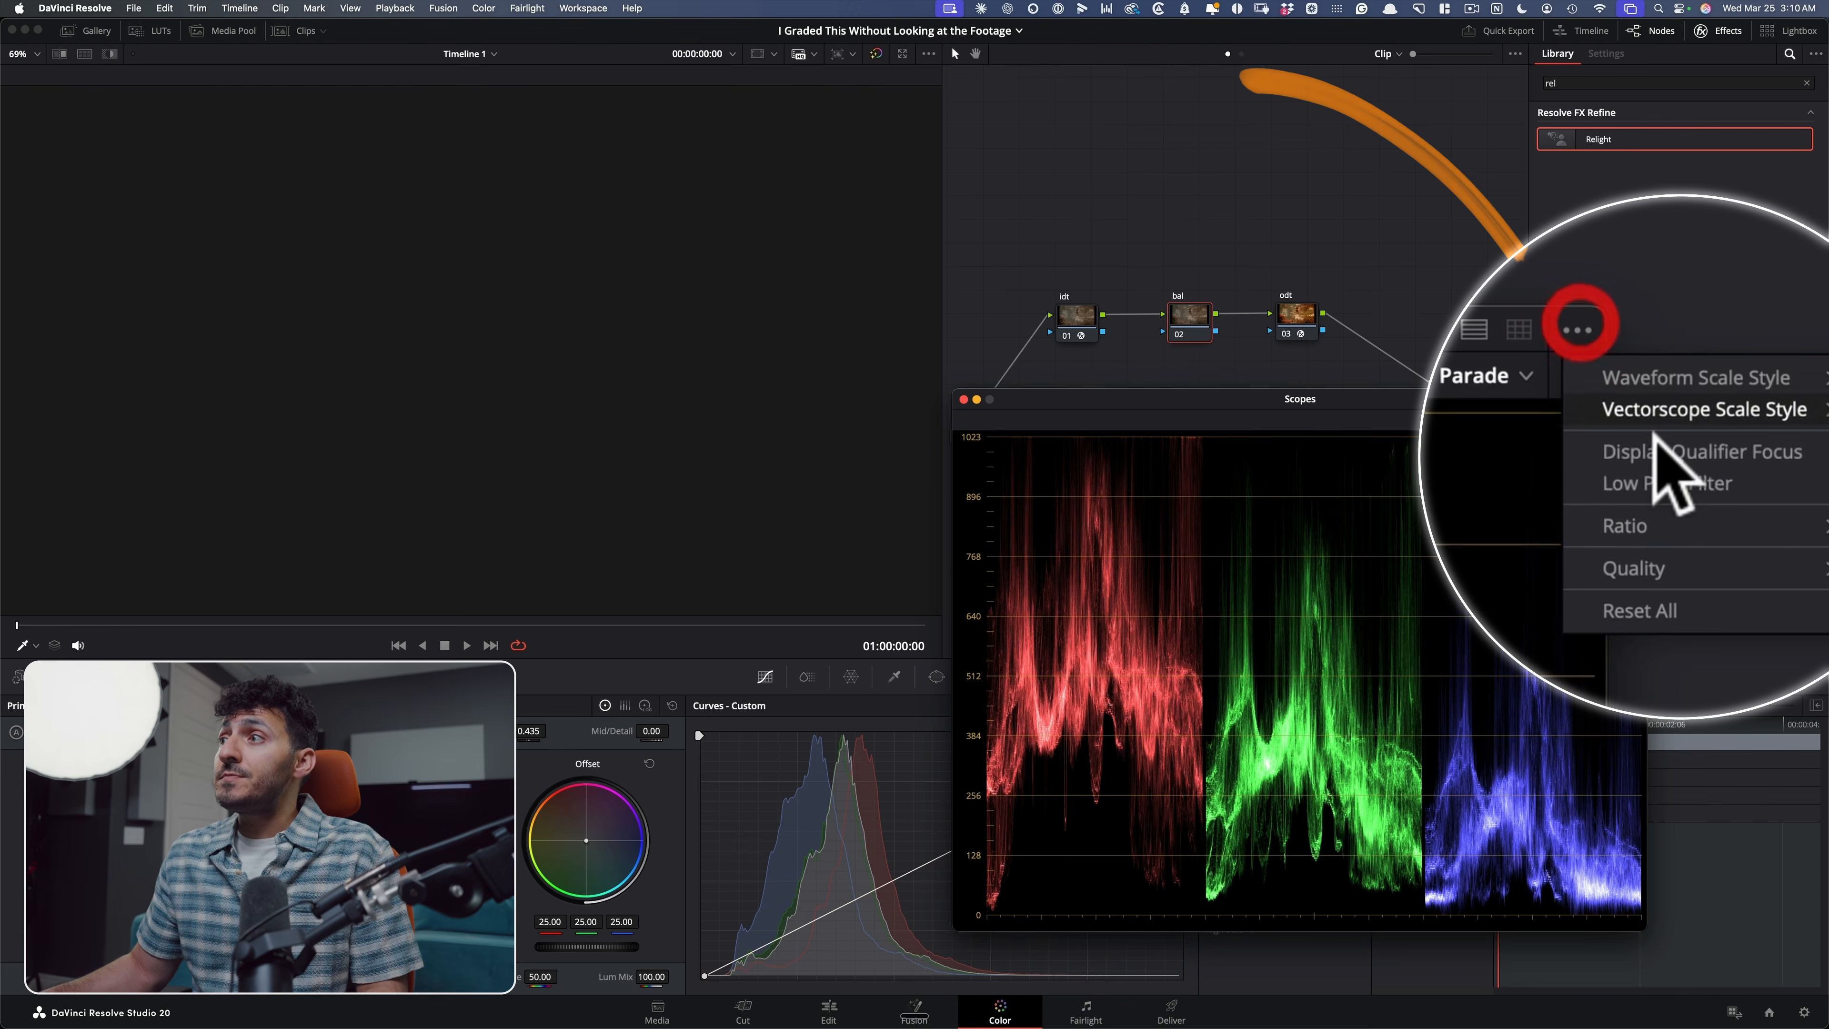
click(1683, 526)
drag(1038, 336, 1277, 338)
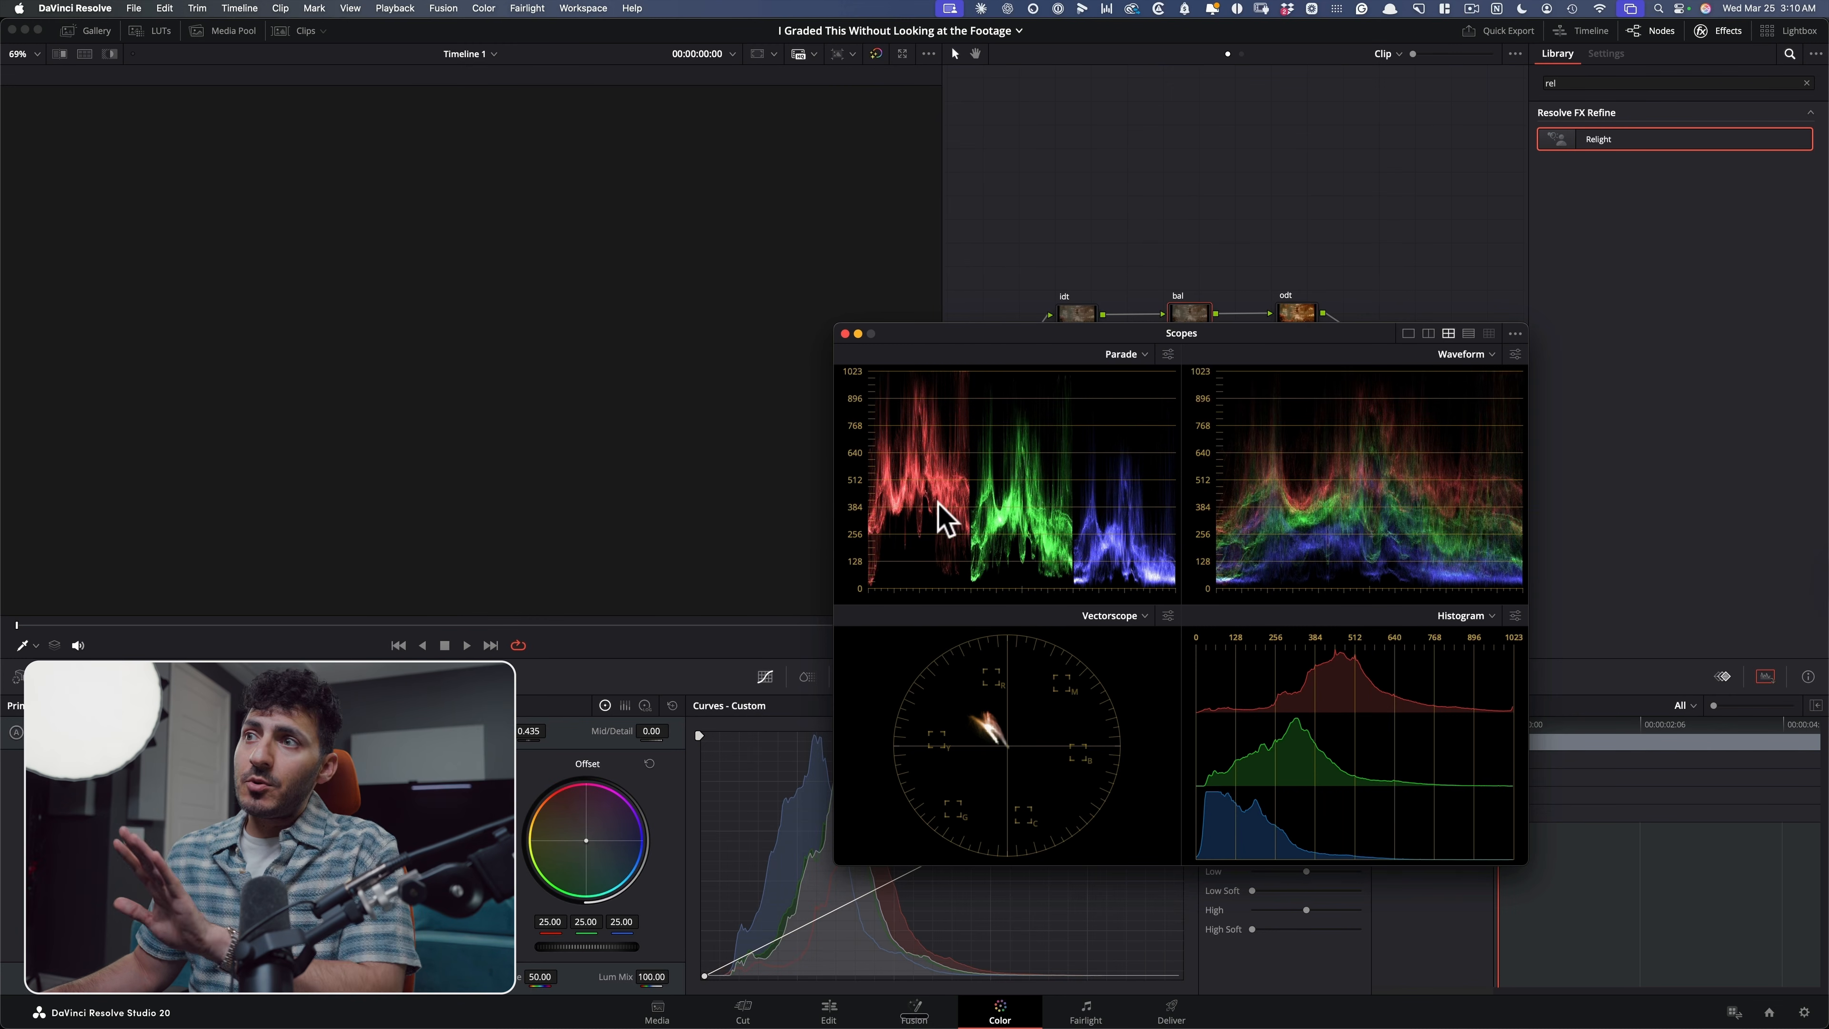
drag(998, 348, 1070, 390)
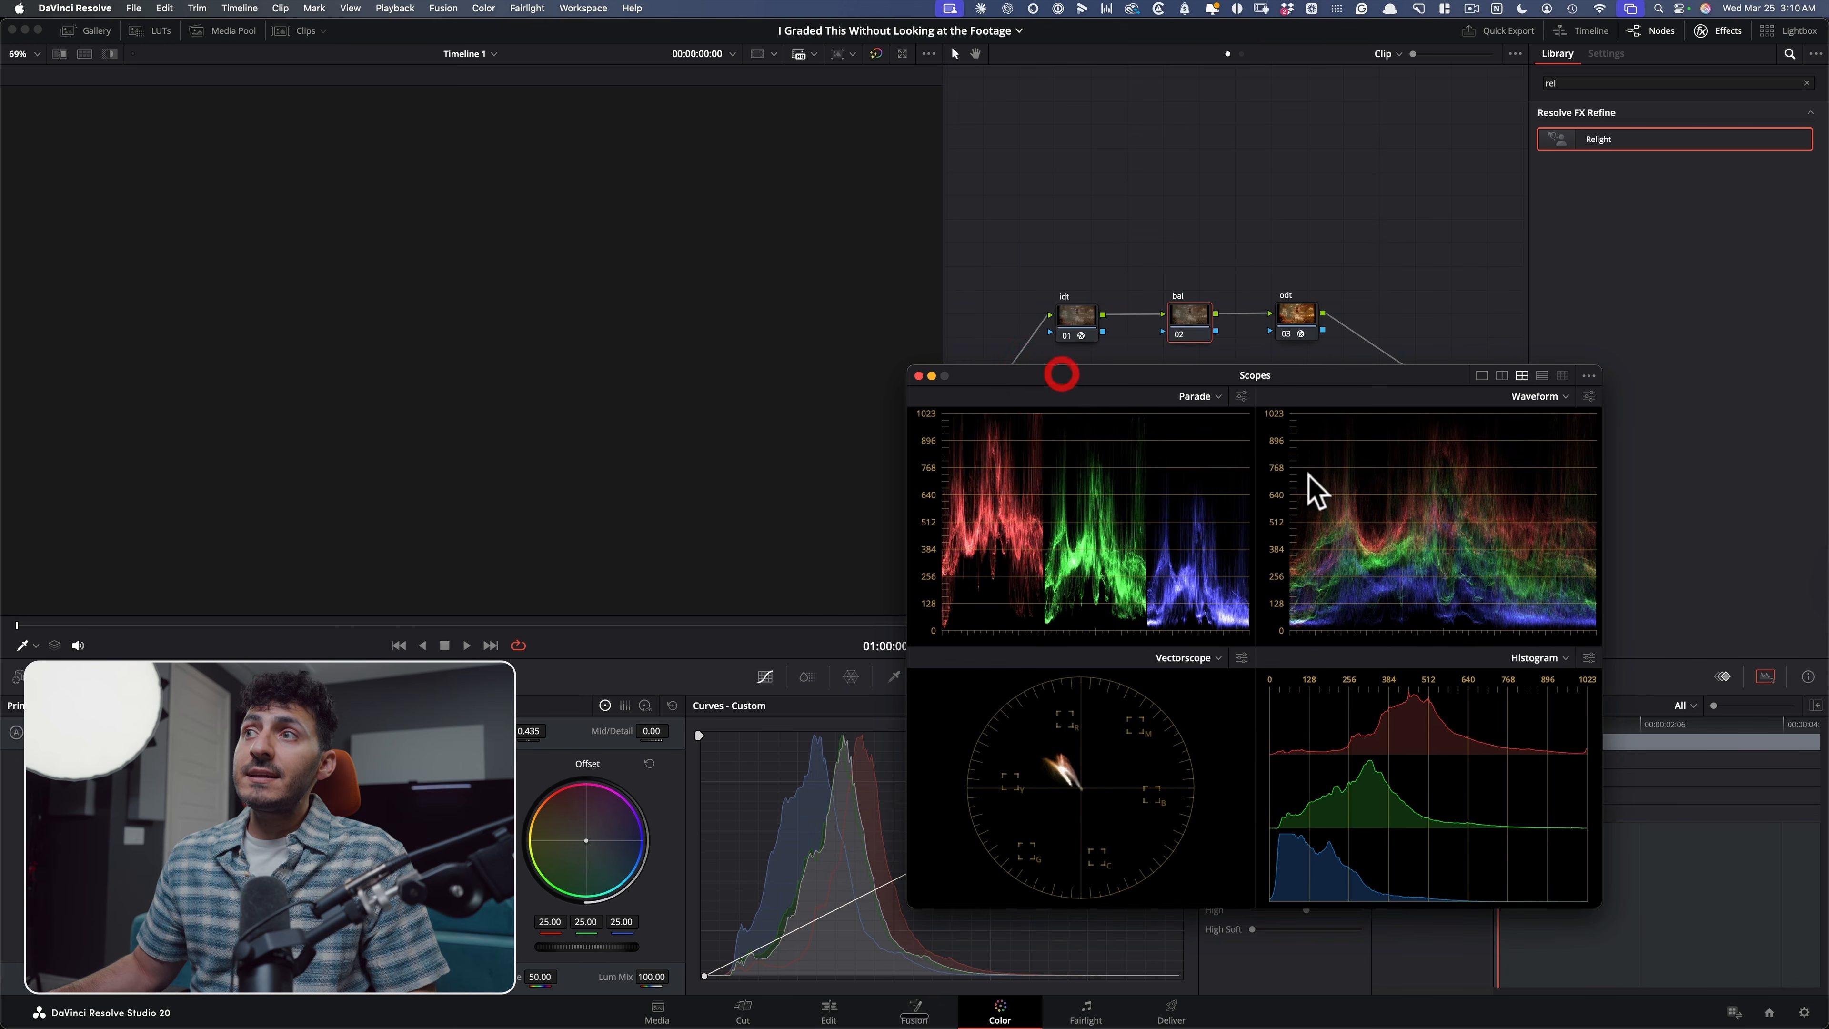
Step: Set the Waveform scope to Y mode with Colorize enabled and raise its trace brightness
click(1589, 395)
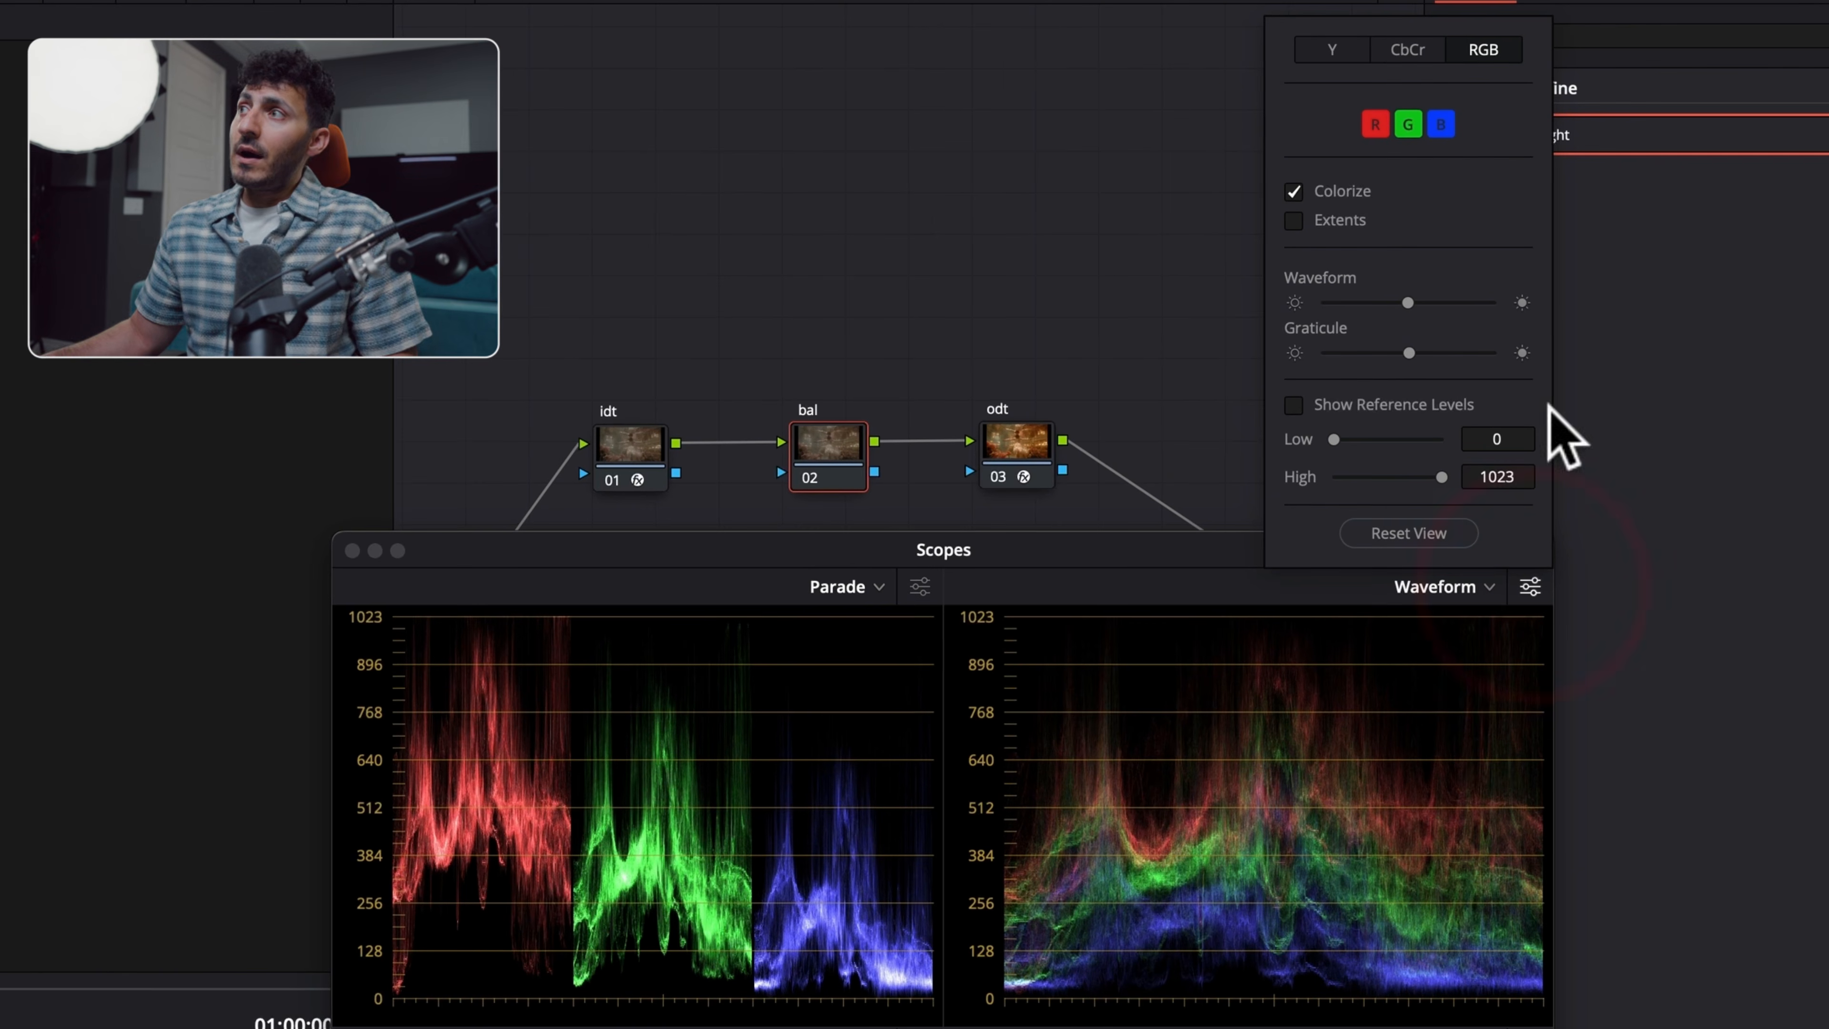
click(1332, 51)
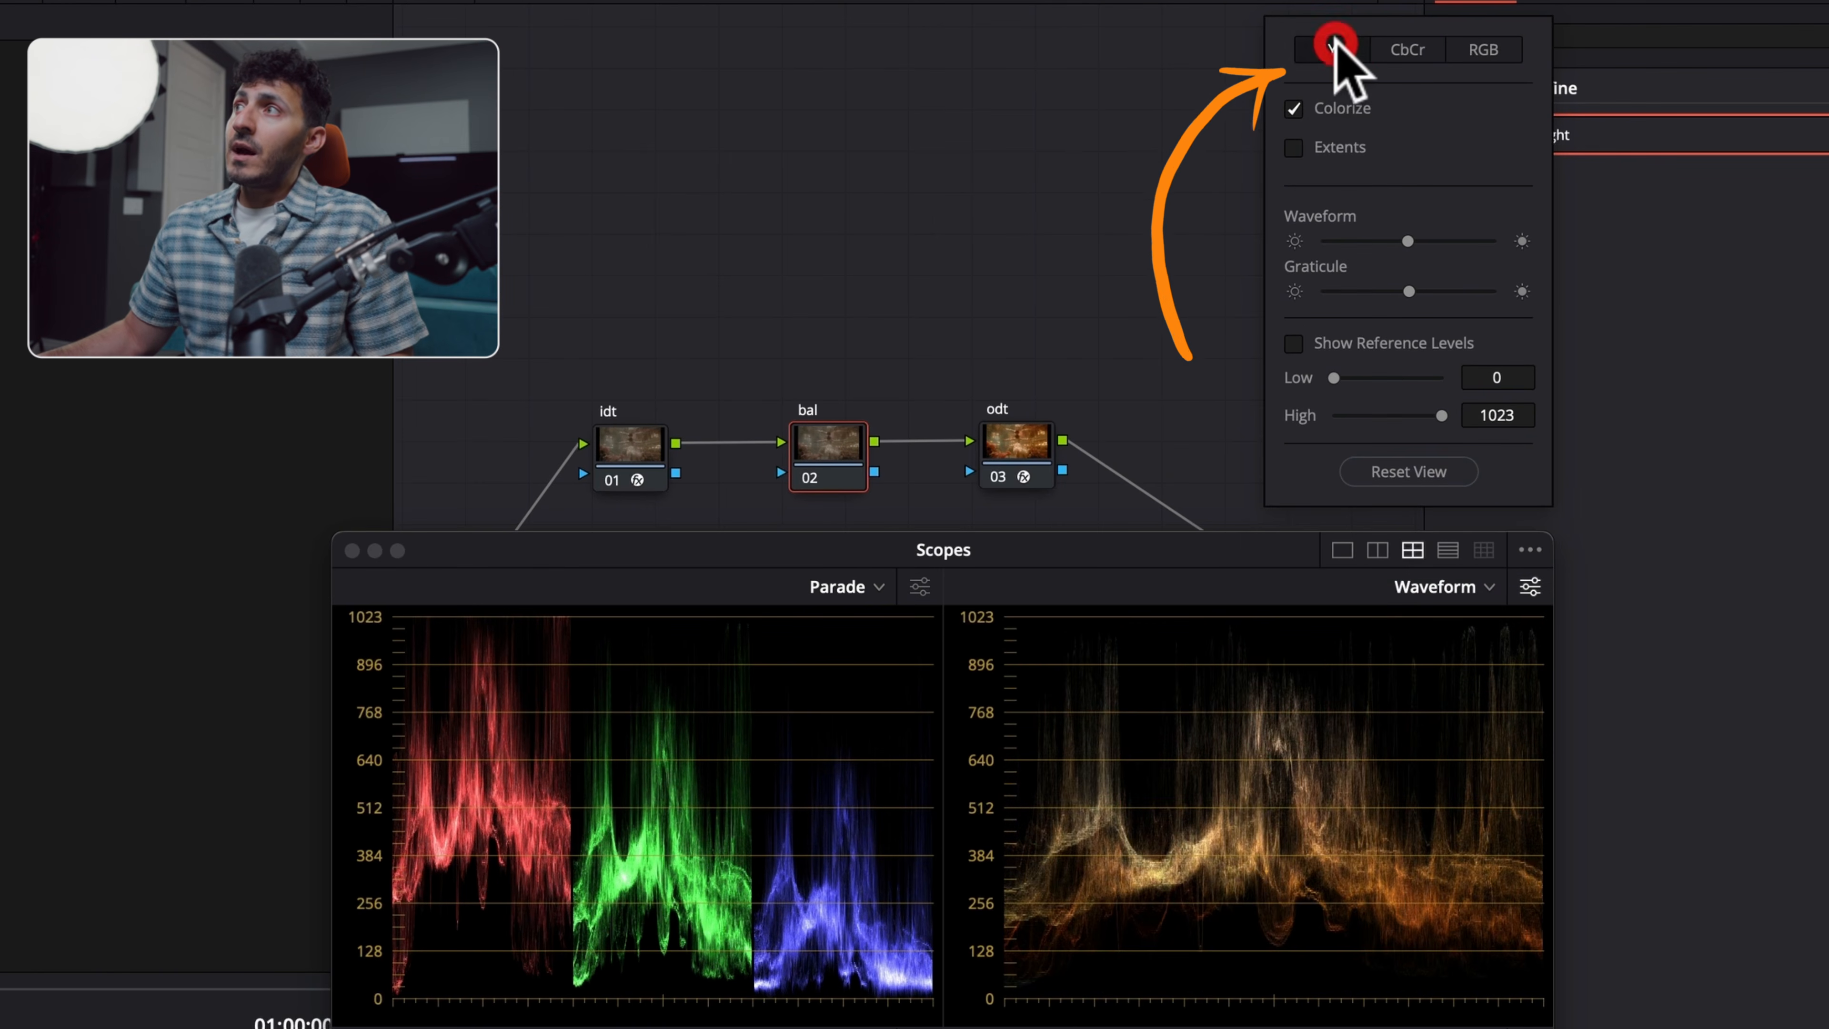
click(1332, 108)
click(1344, 116)
click(1344, 117)
click(1344, 117)
click(1483, 50)
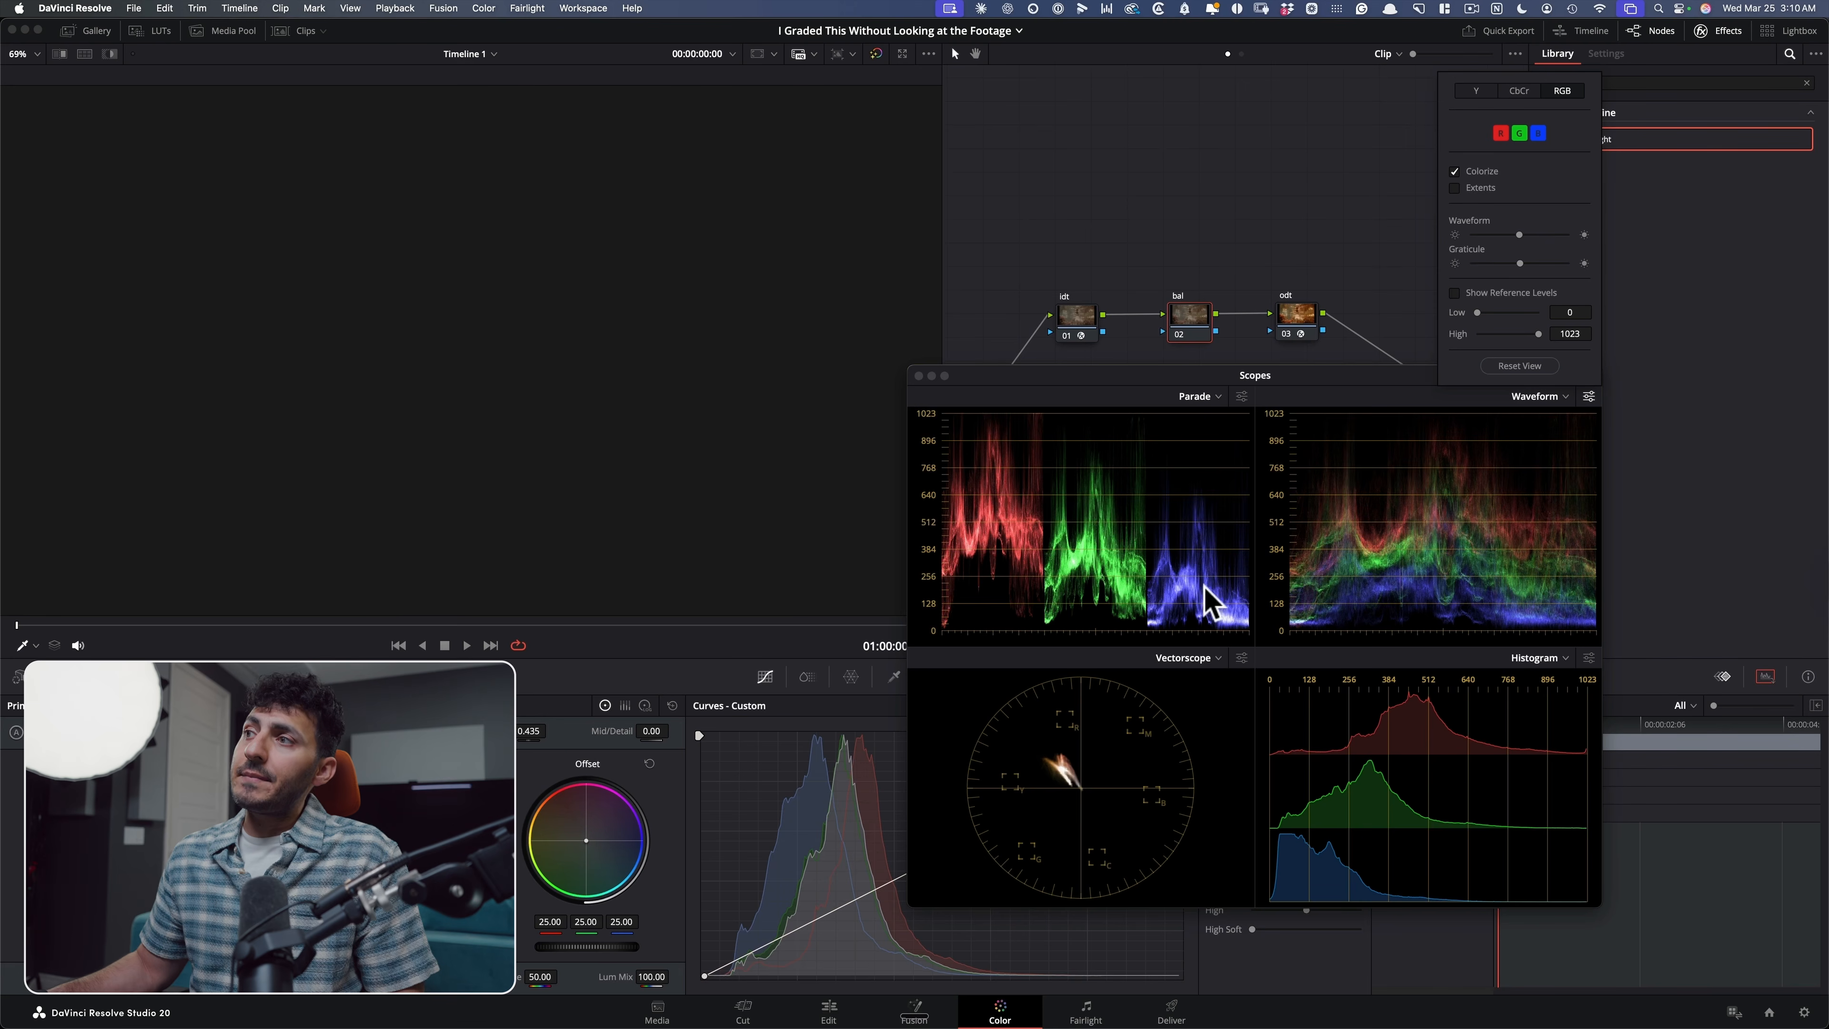
click(1476, 90)
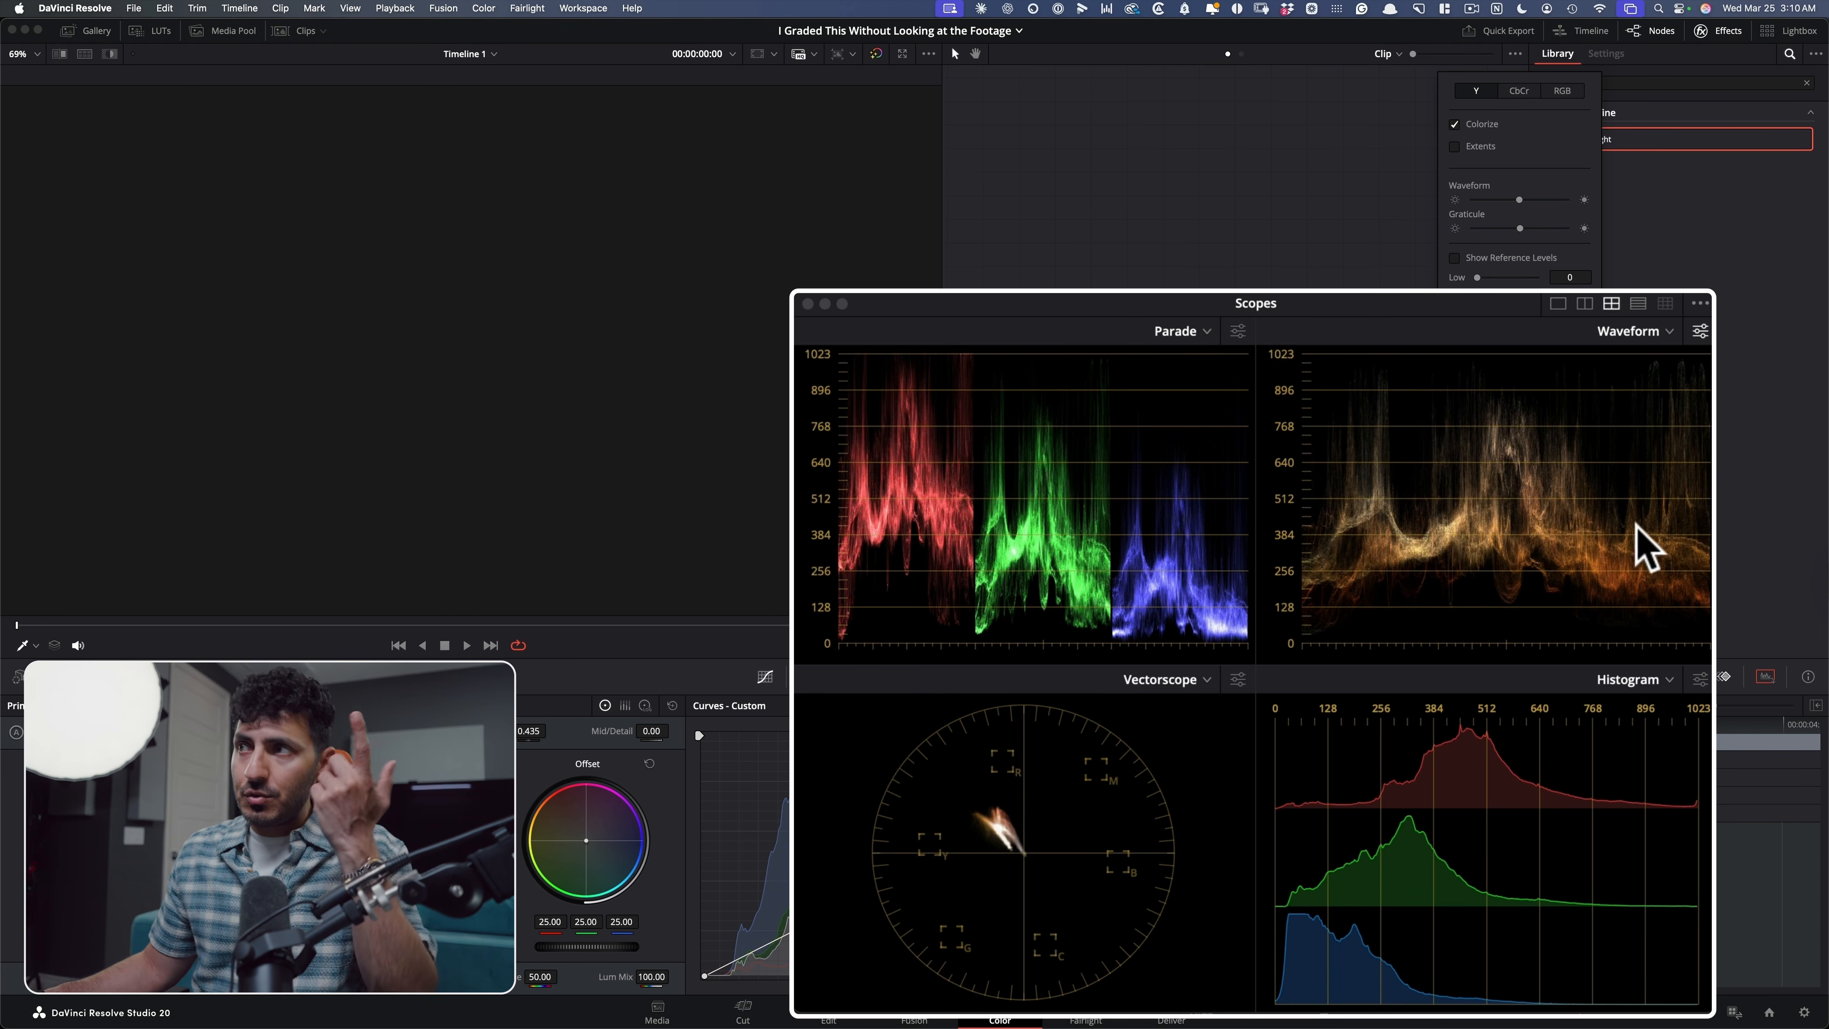
drag(1520, 200, 1569, 200)
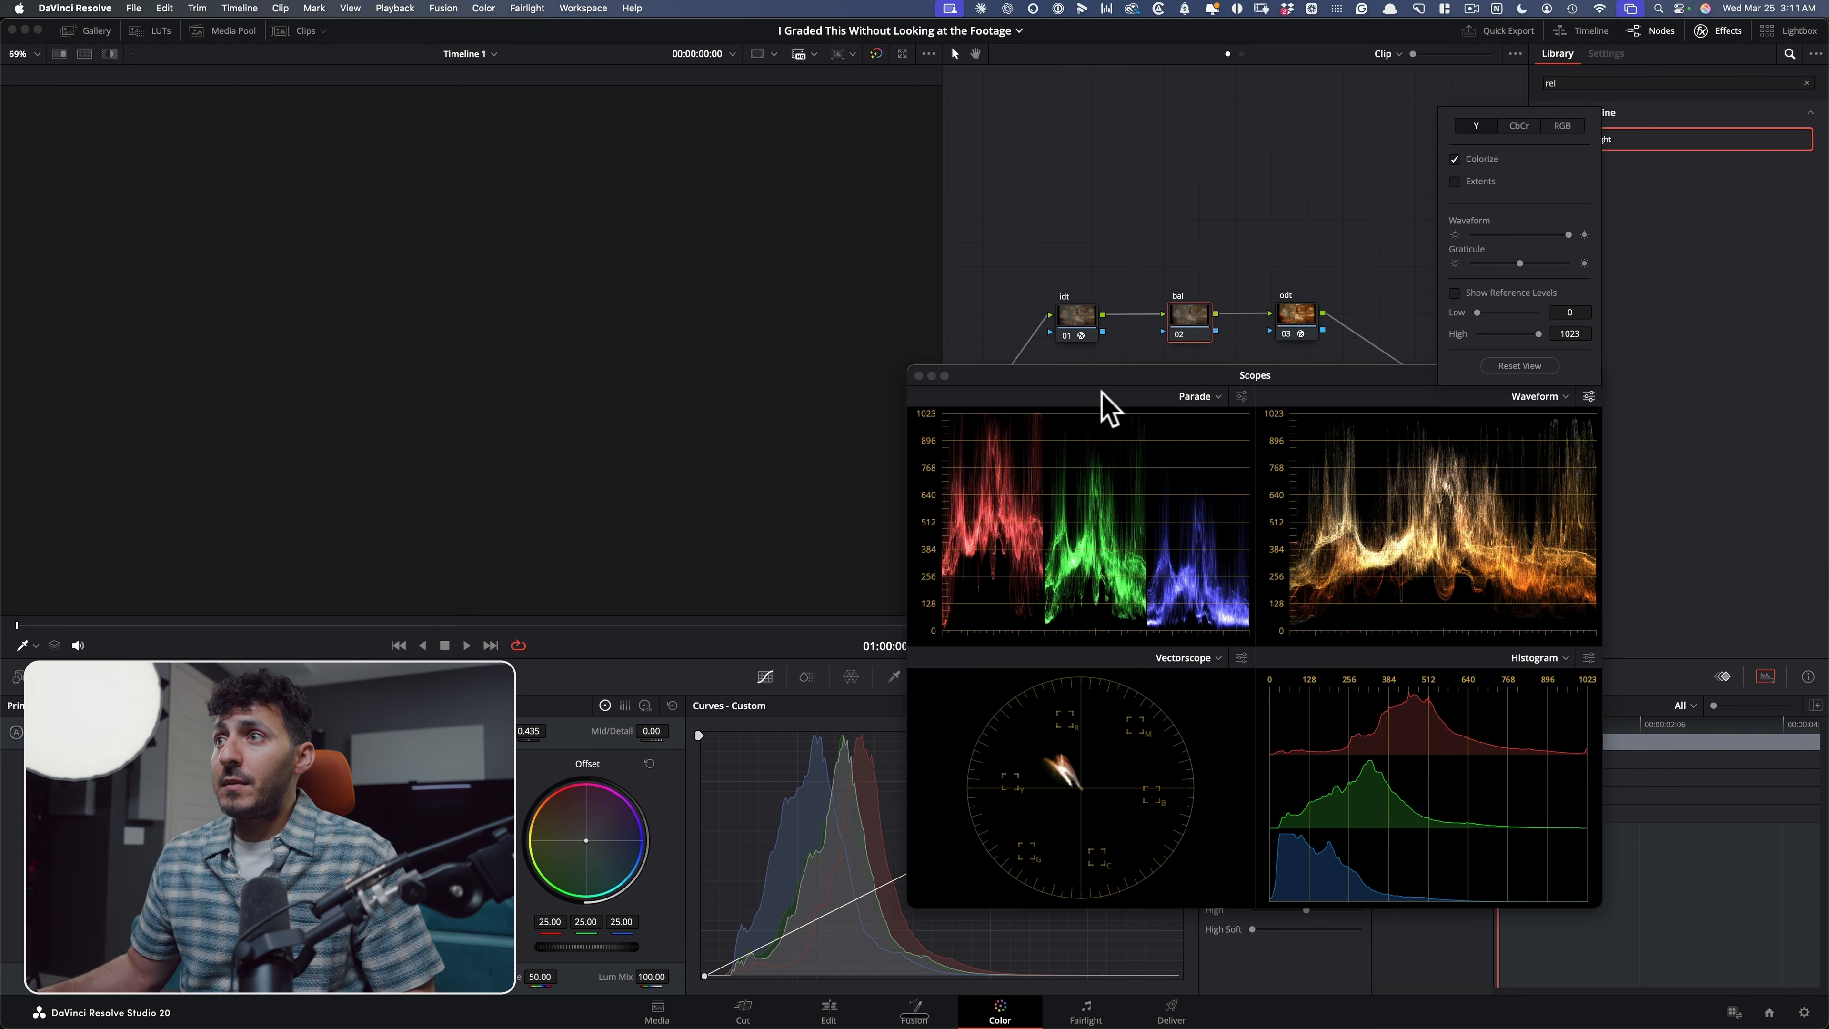
Step: Raise the trace brightness of the Parade scope
click(1124, 390)
click(1241, 396)
drag(1177, 241, 1206, 235)
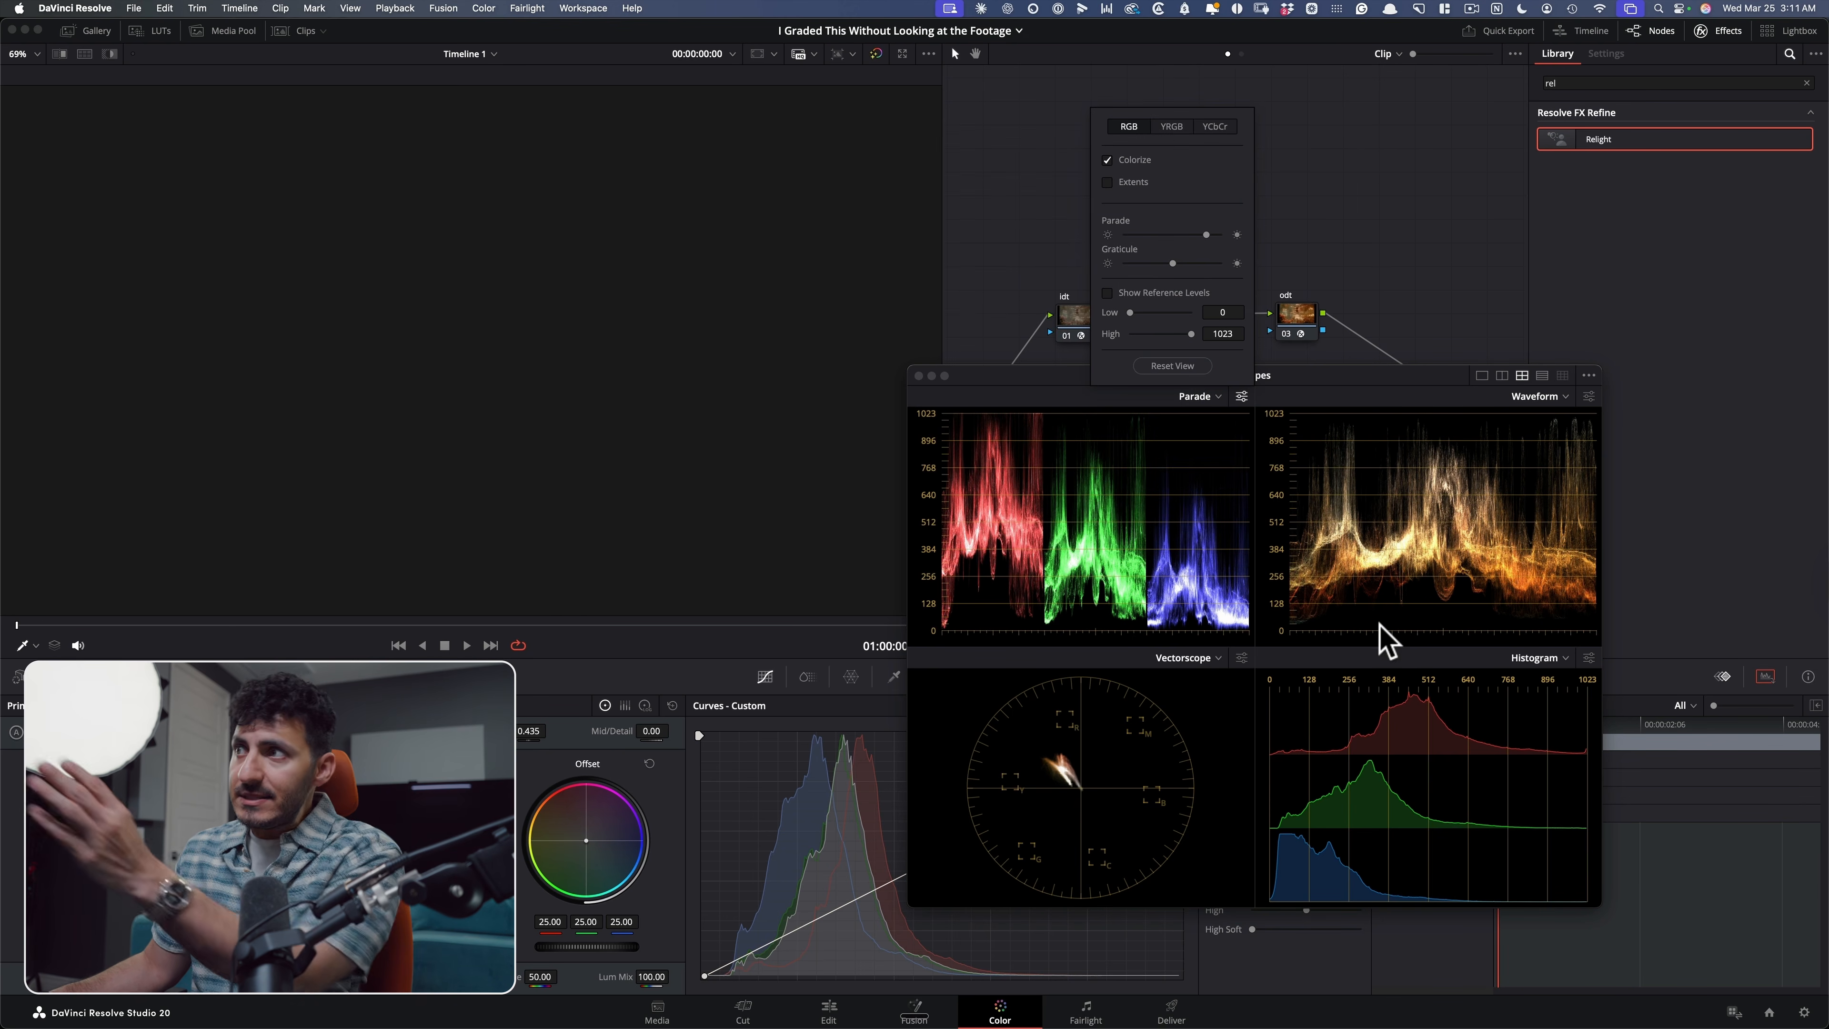
Step: Raise the Vectorscope's trace brightness and enable its skin tone indicator
click(1242, 657)
drag(1145, 382, 1186, 381)
click(1153, 579)
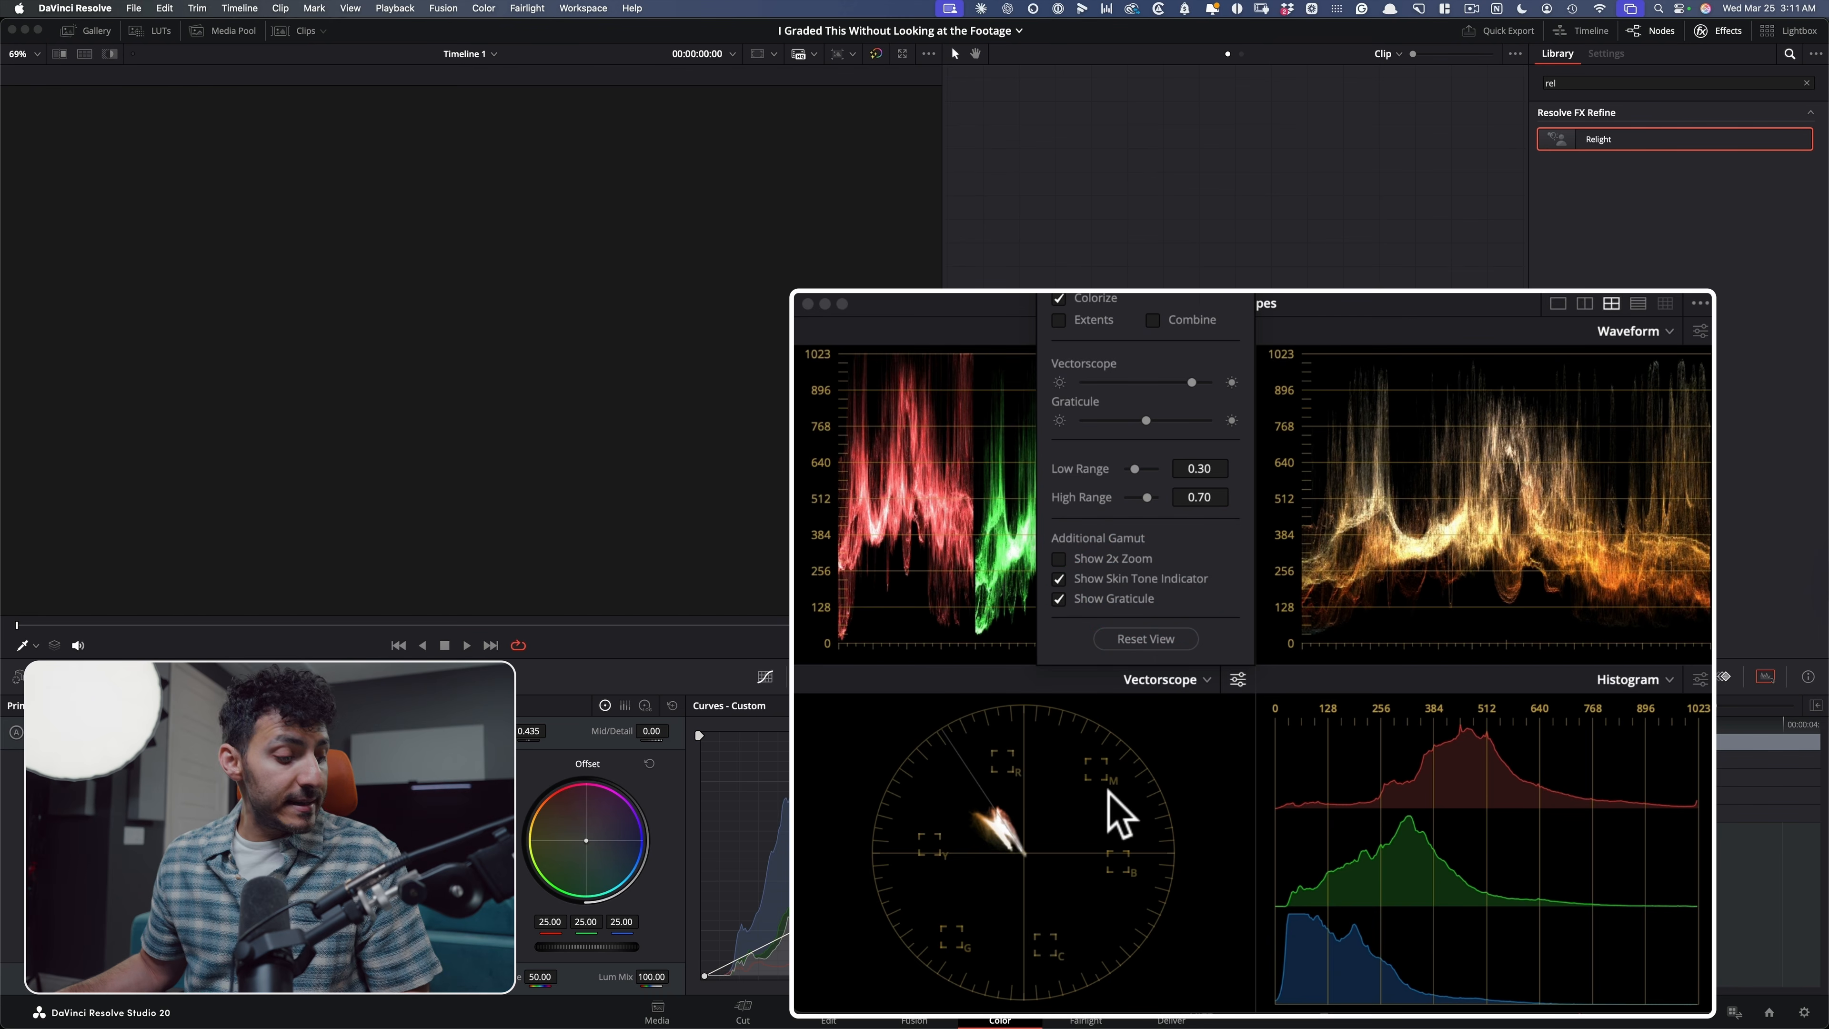
click(1345, 315)
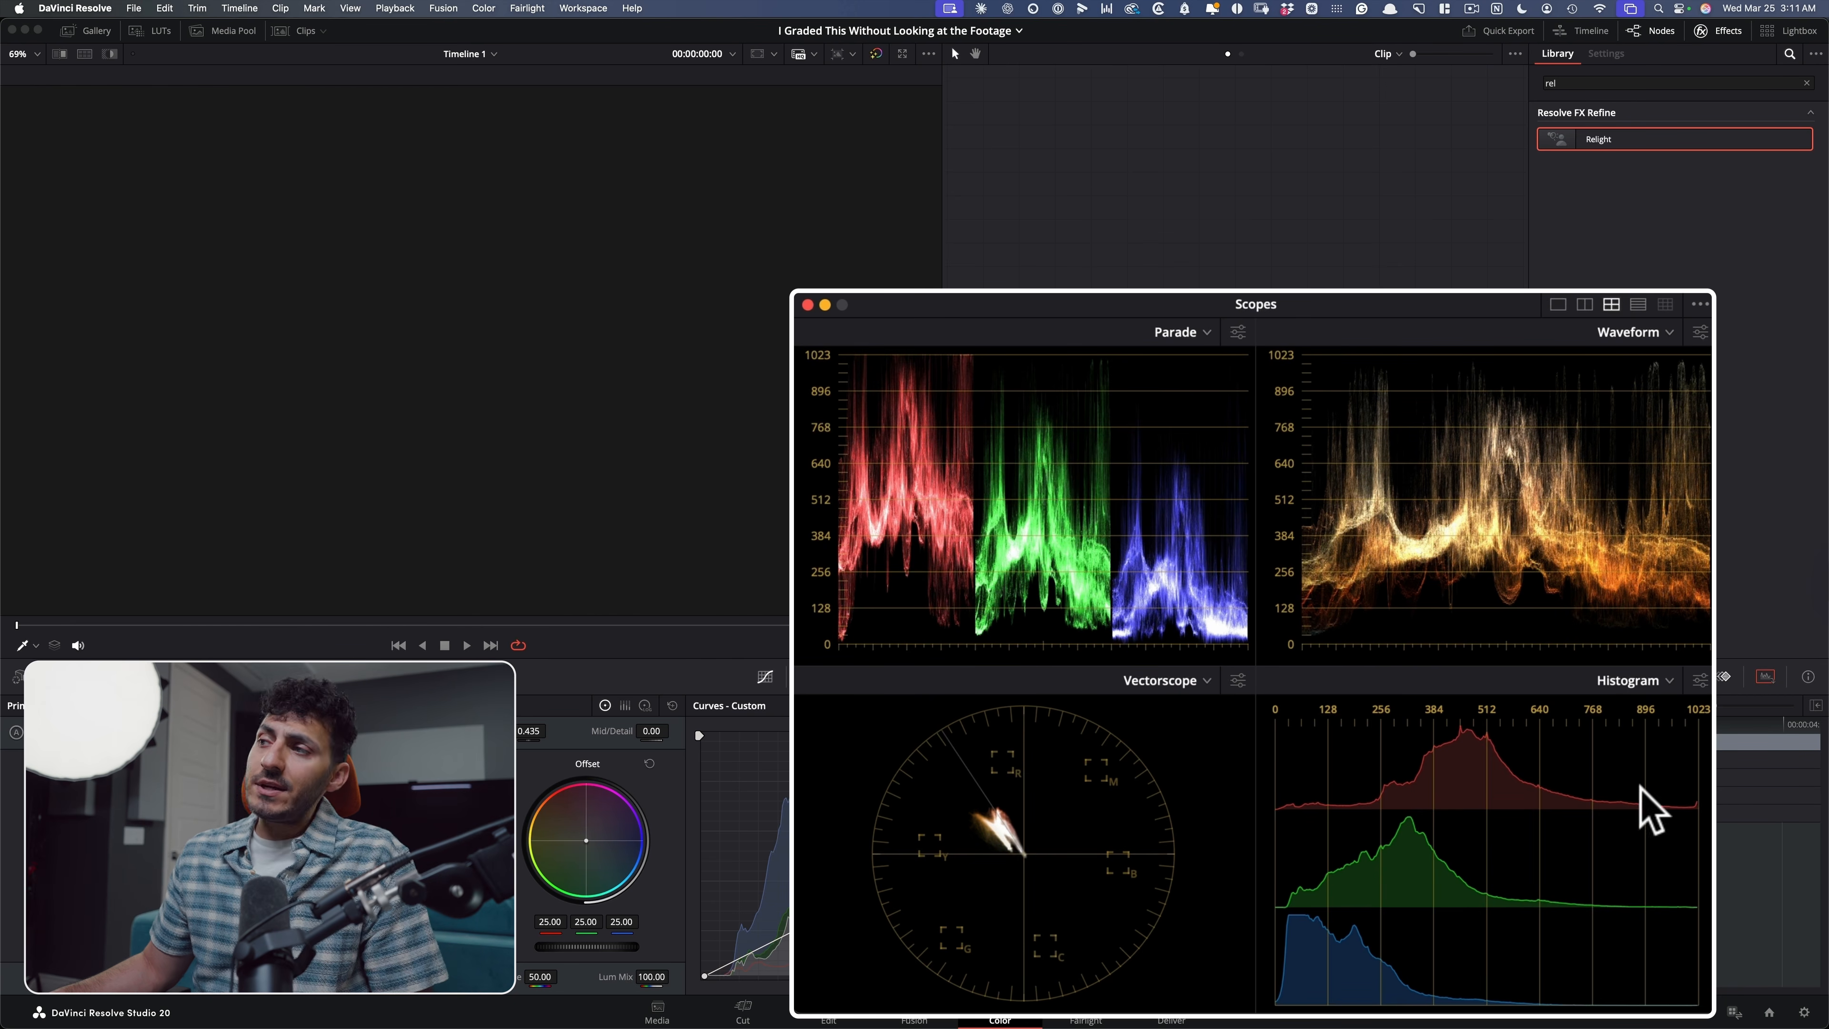
drag(1024, 304, 1094, 404)
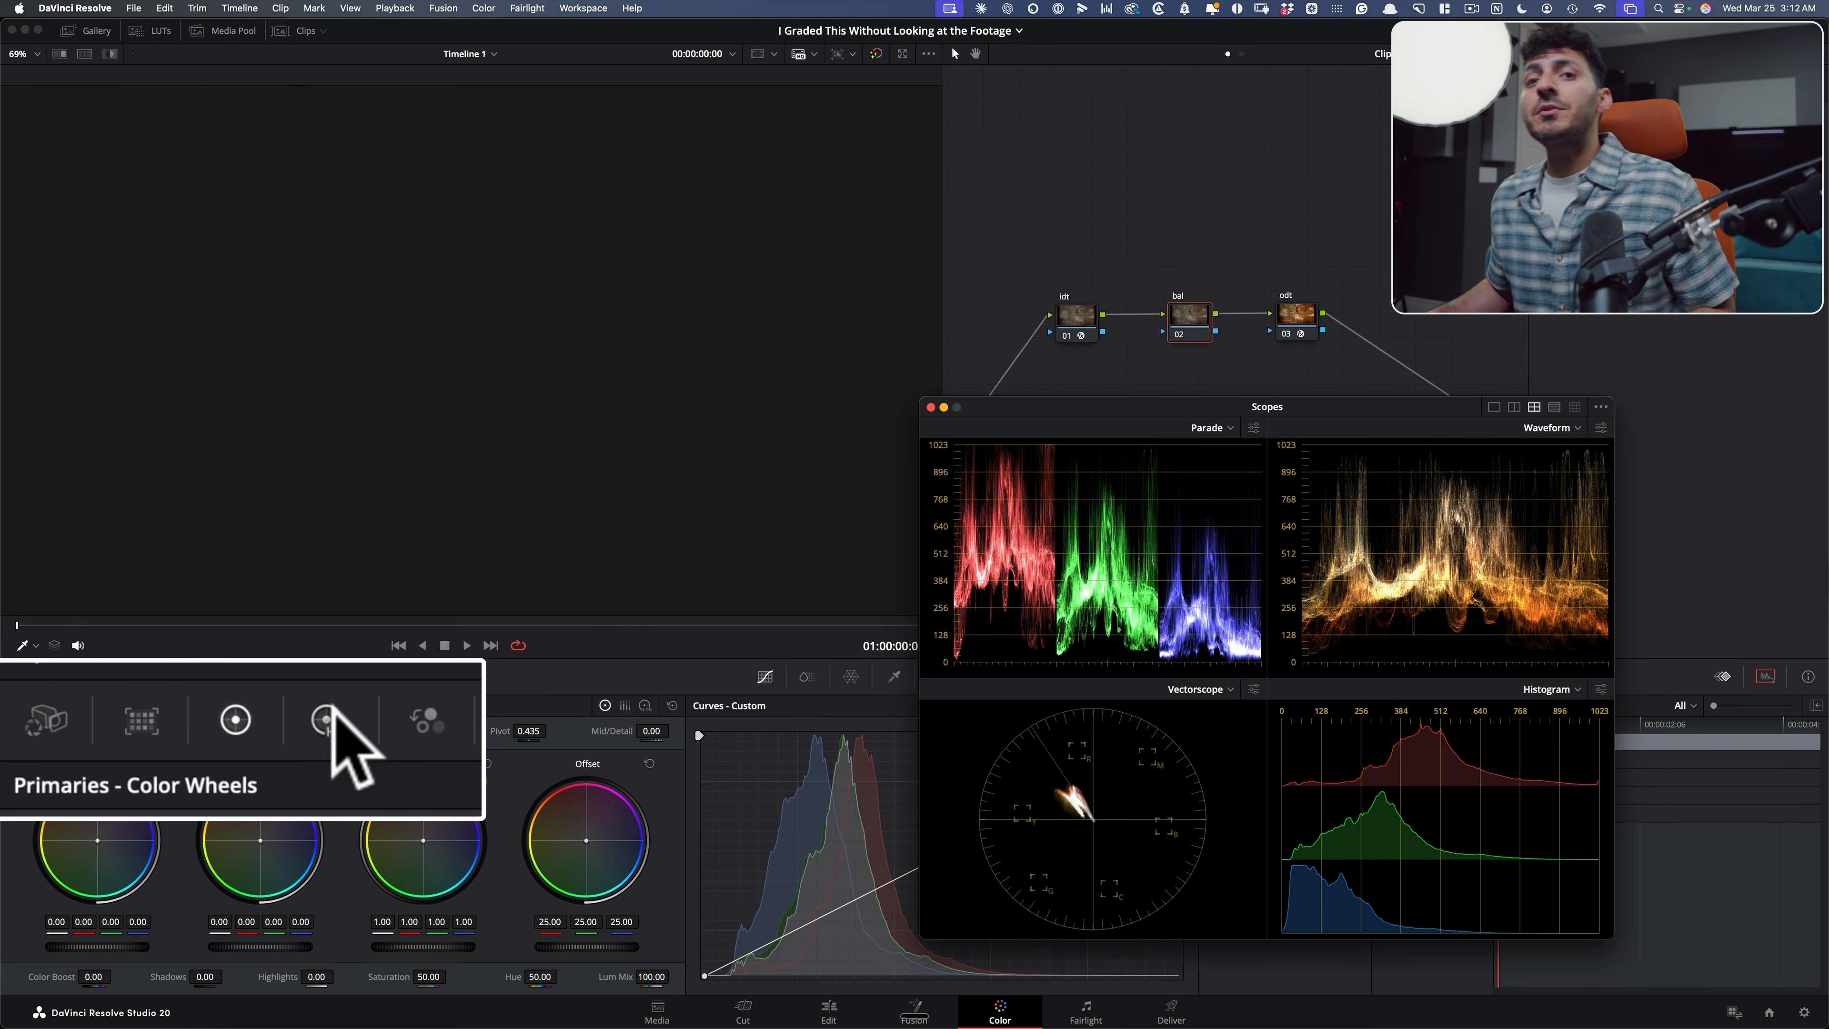
Step: Shift the color balance of the bal node with the HDR Global wheel to X 0.05 and Y -0.04
click(148, 676)
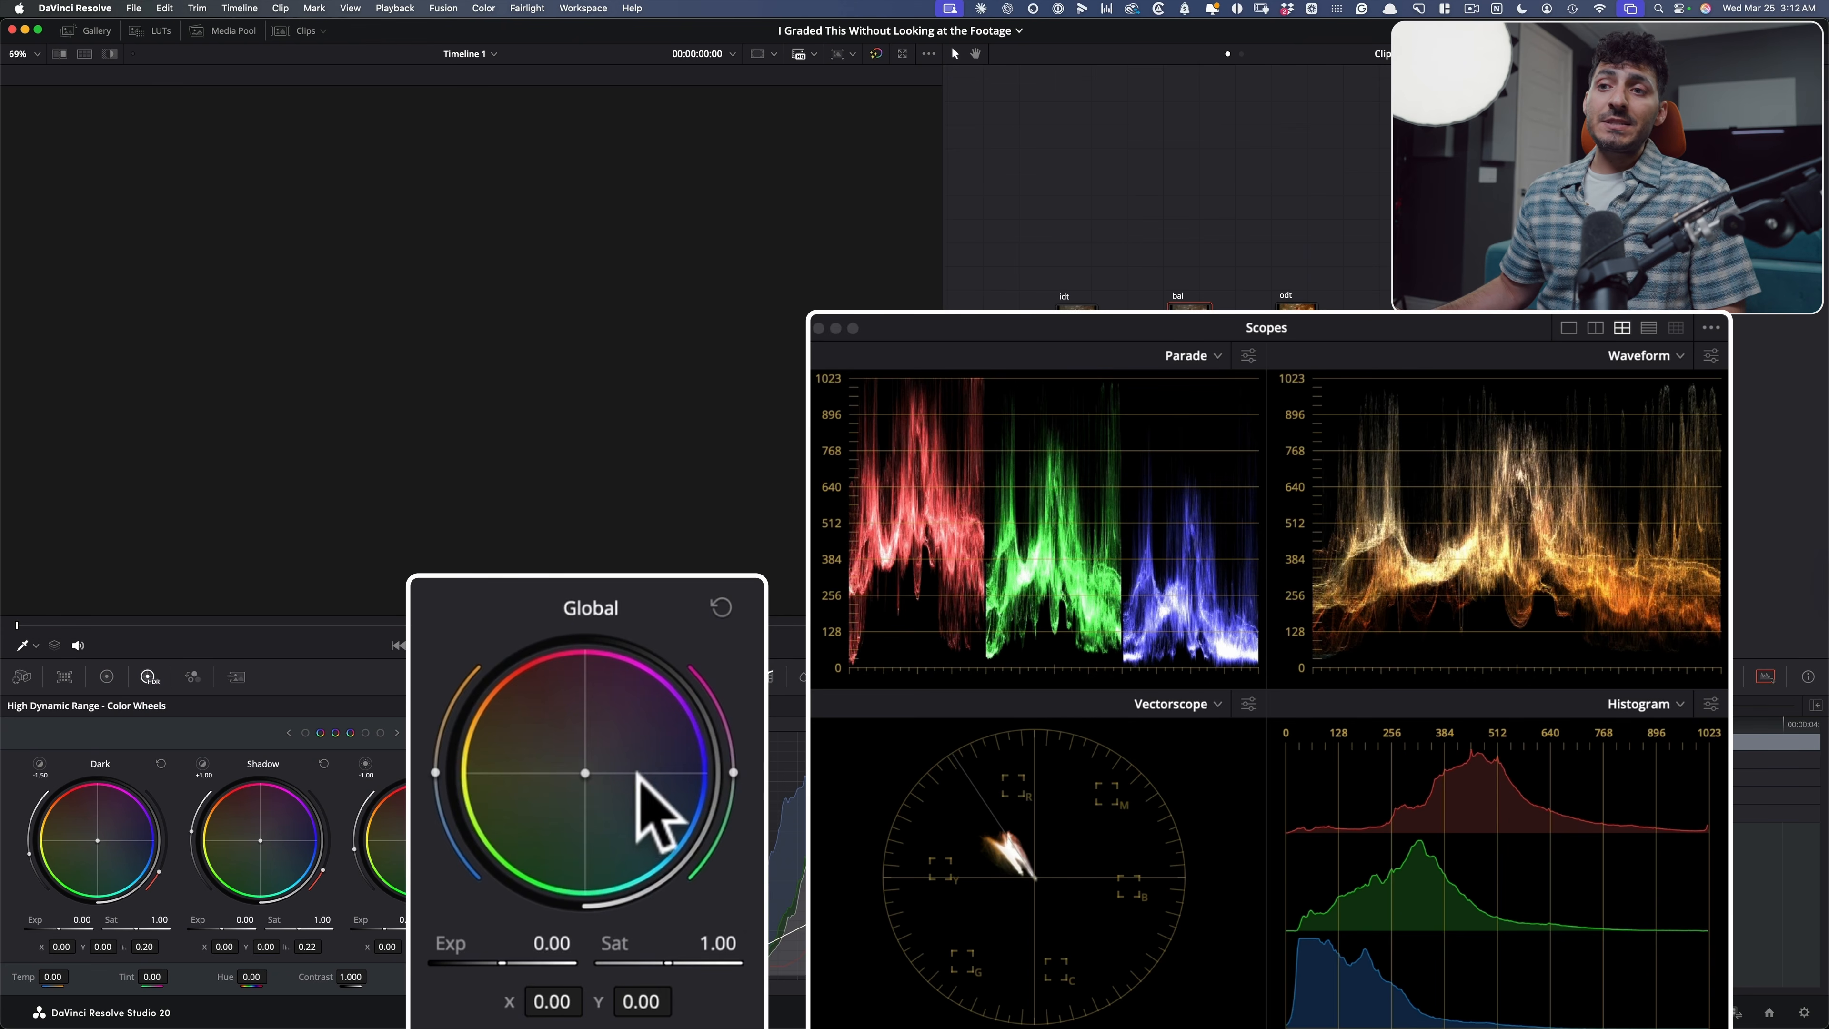
drag(703, 769, 699, 769)
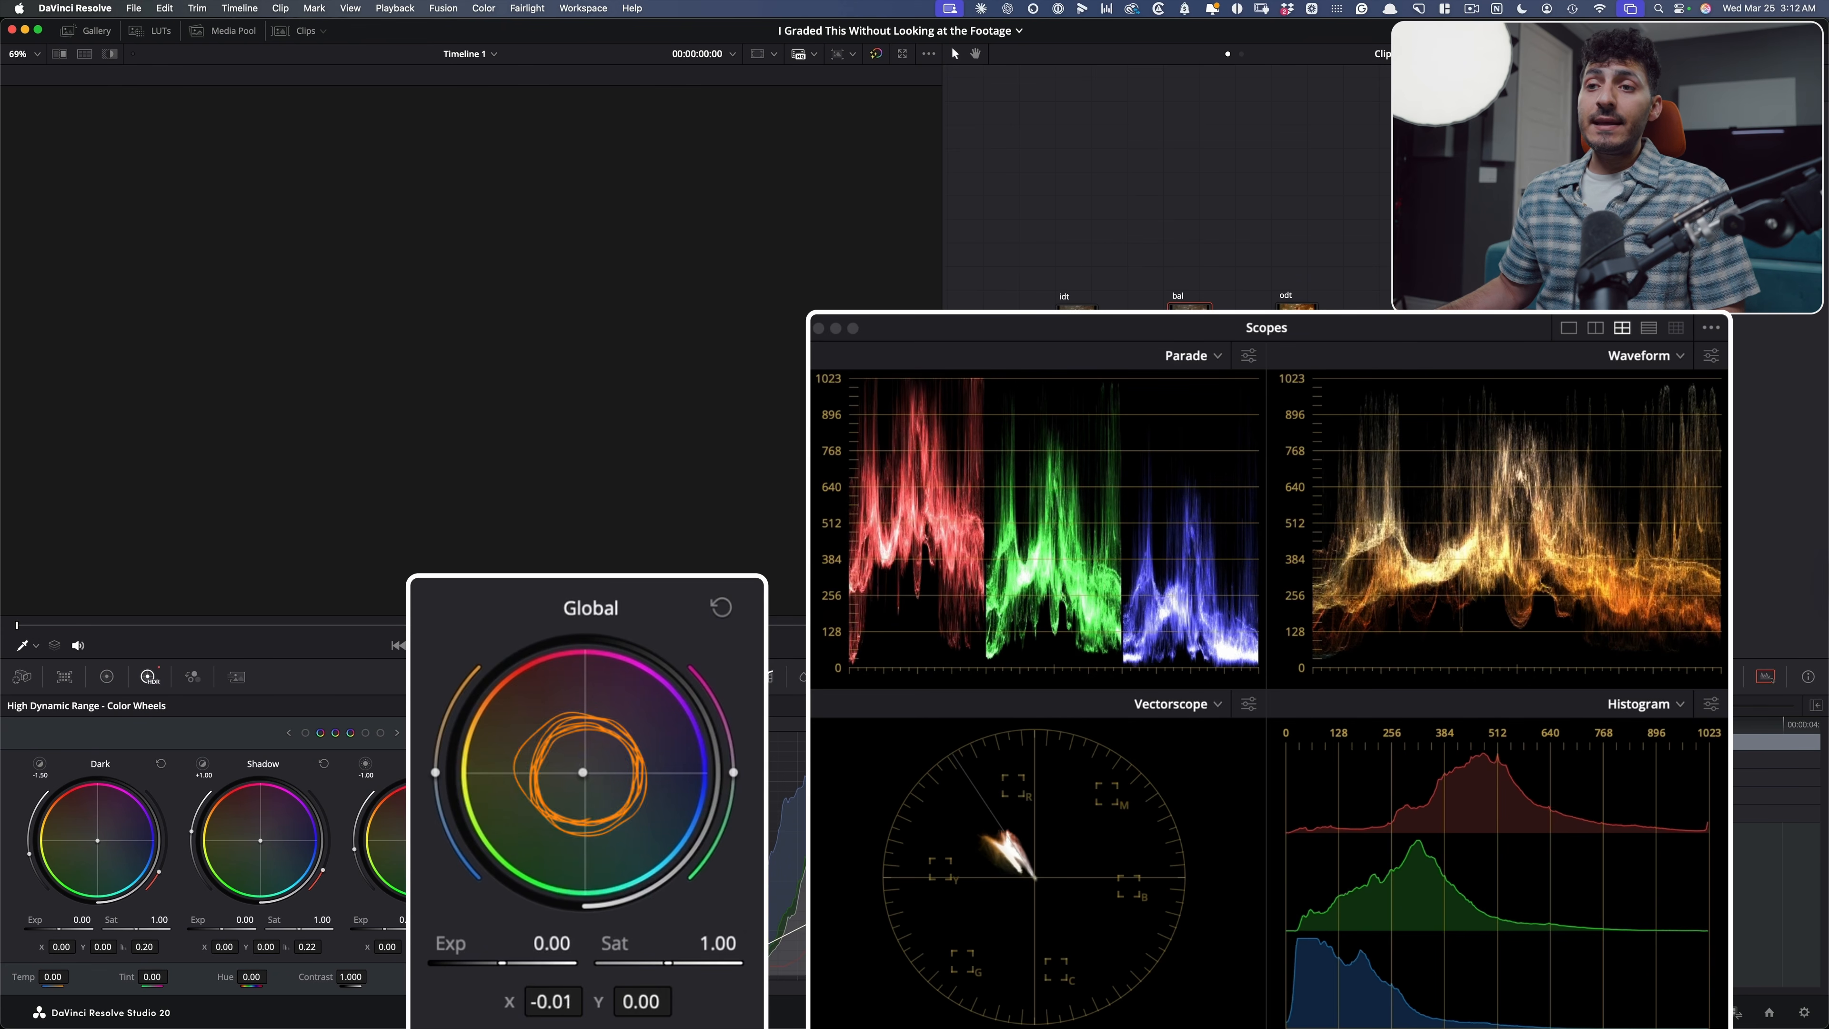
drag(582, 771, 597, 781)
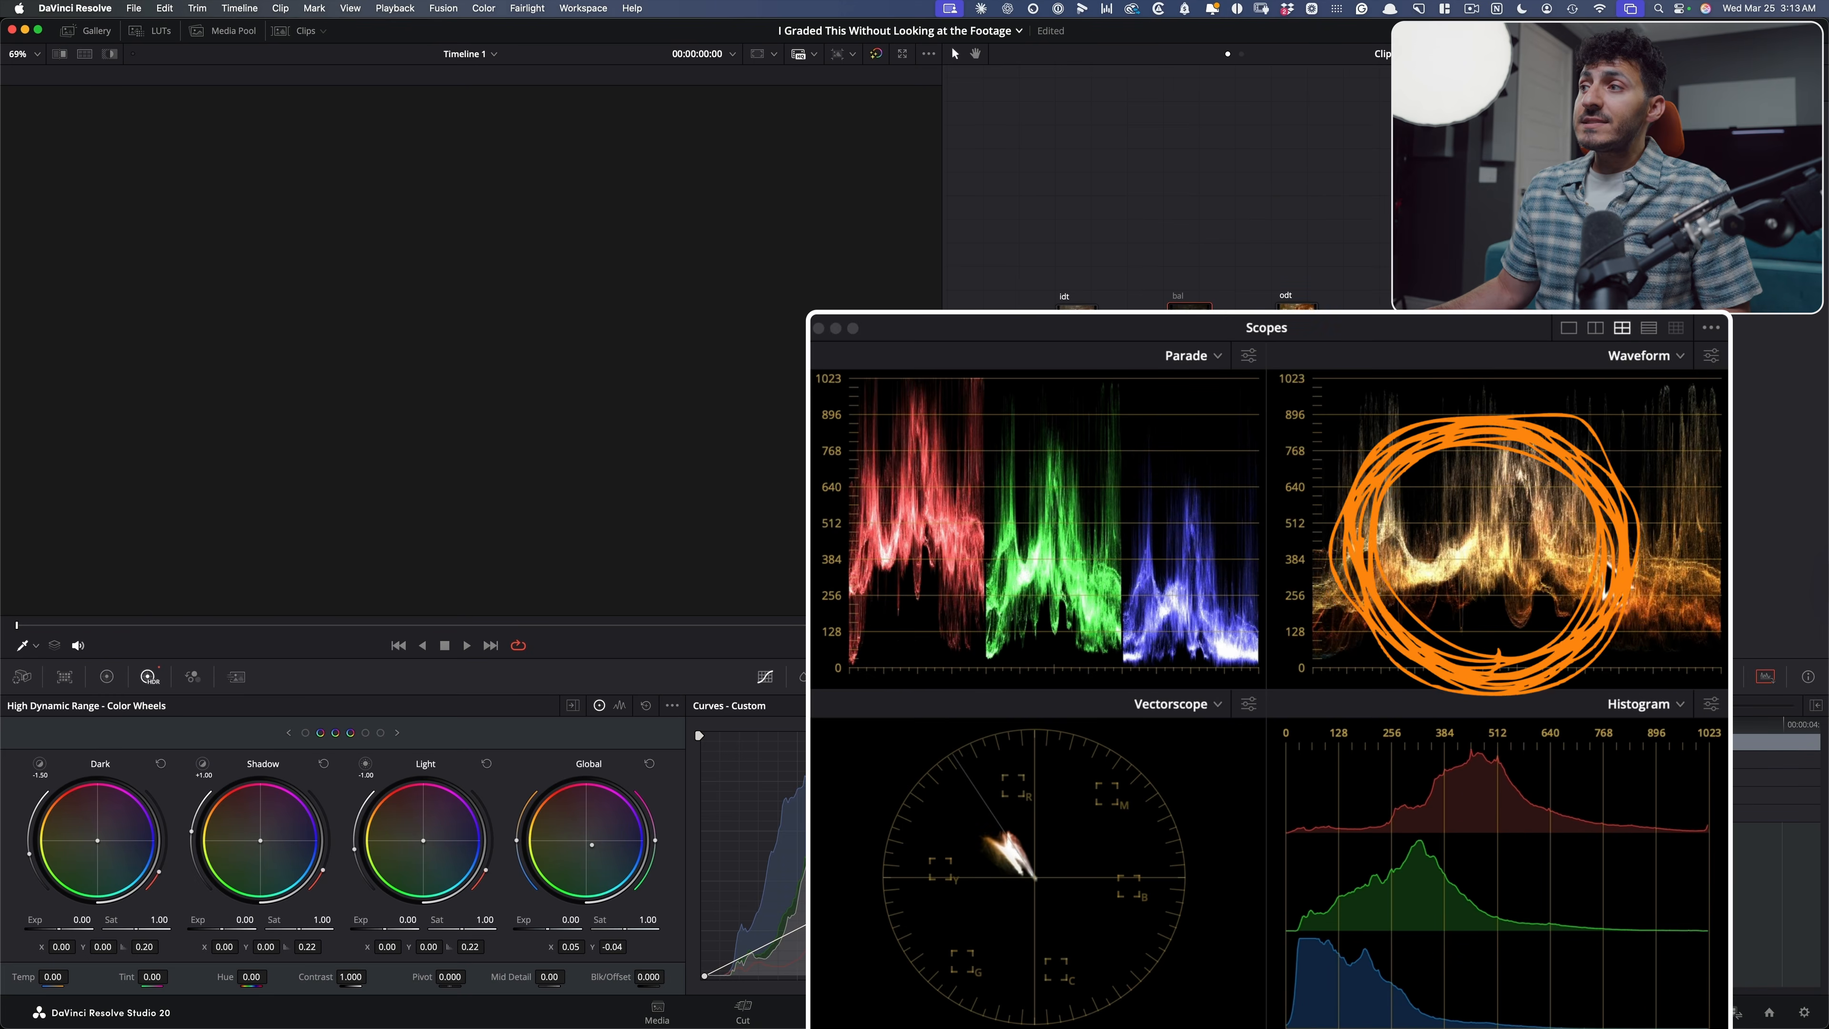
Step: Toggle the bal node repeatedly to compare the parade, waveform, vectorscope and histogram with and without the correction
key(ctrl+d)
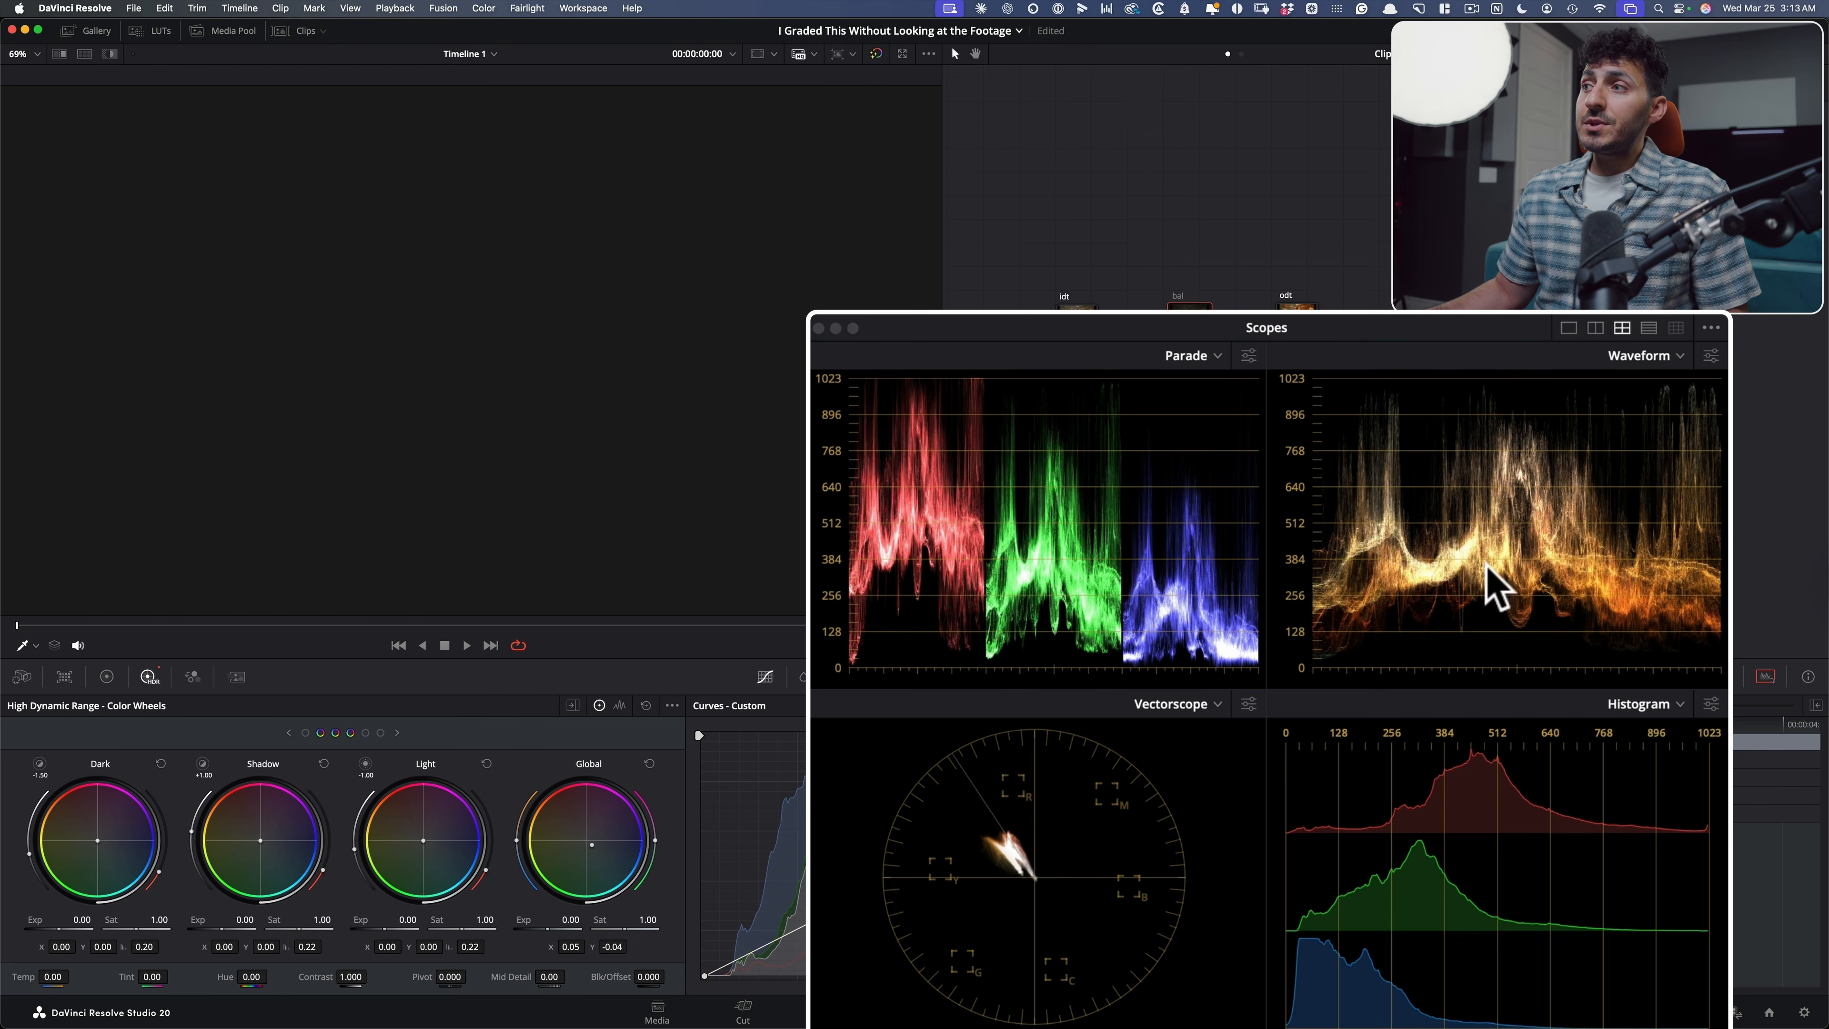
key(ctrl+d)
key(ctrl+d)
key(ctrl+d)
key(ctrl+d)
key(ctrl+d)
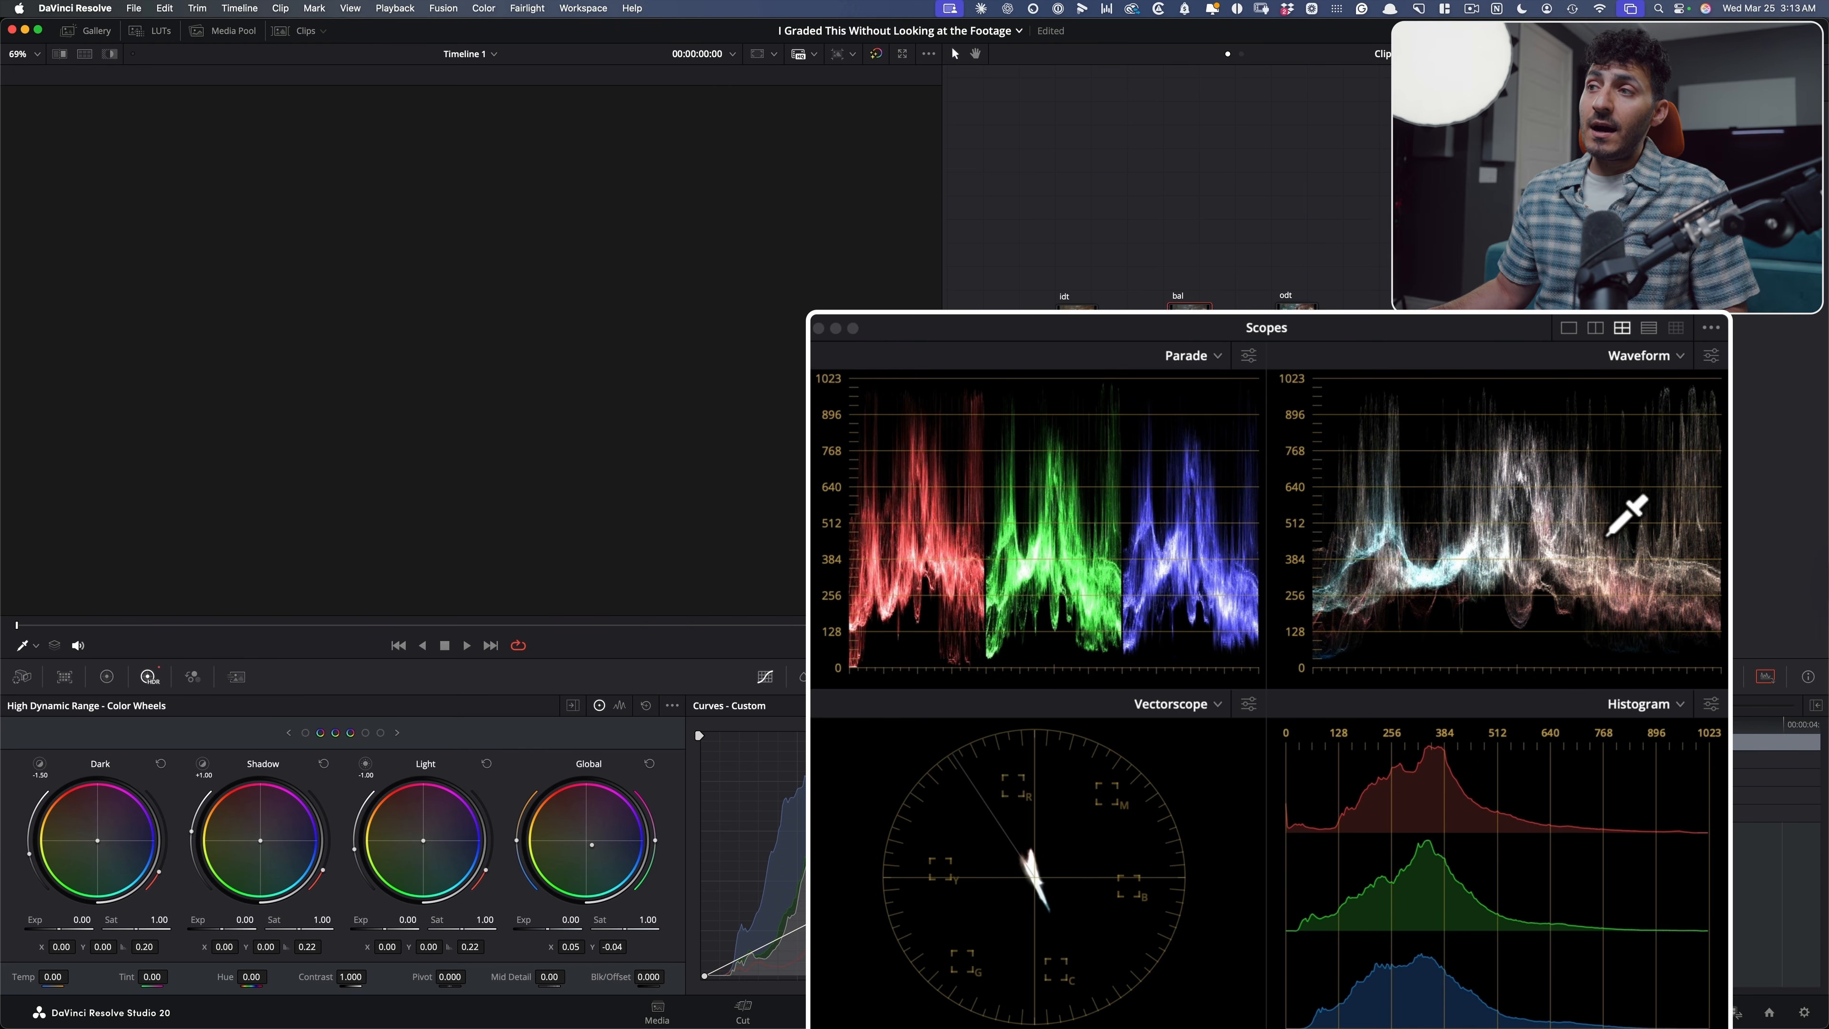
key(ctrl+d)
key(ctrl+d)
key(ctrl+d)
key(ctrl+d)
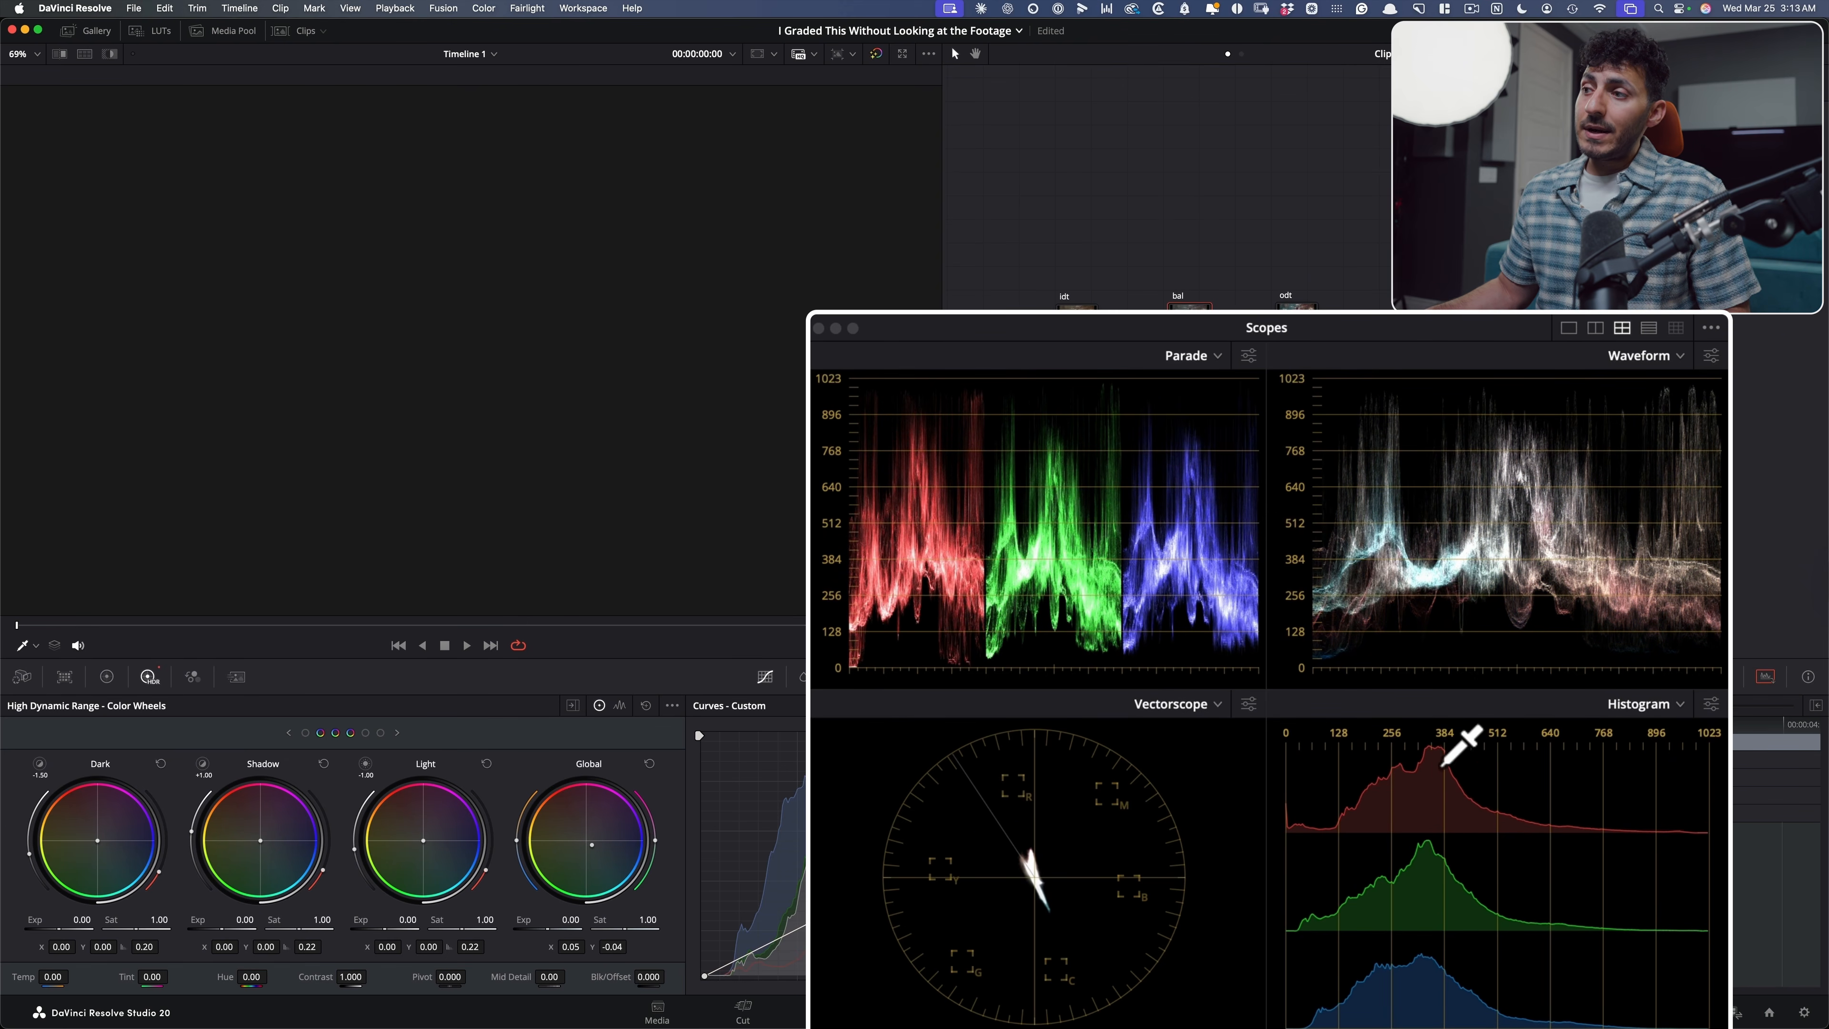
key(ctrl+d)
key(ctrl+d)
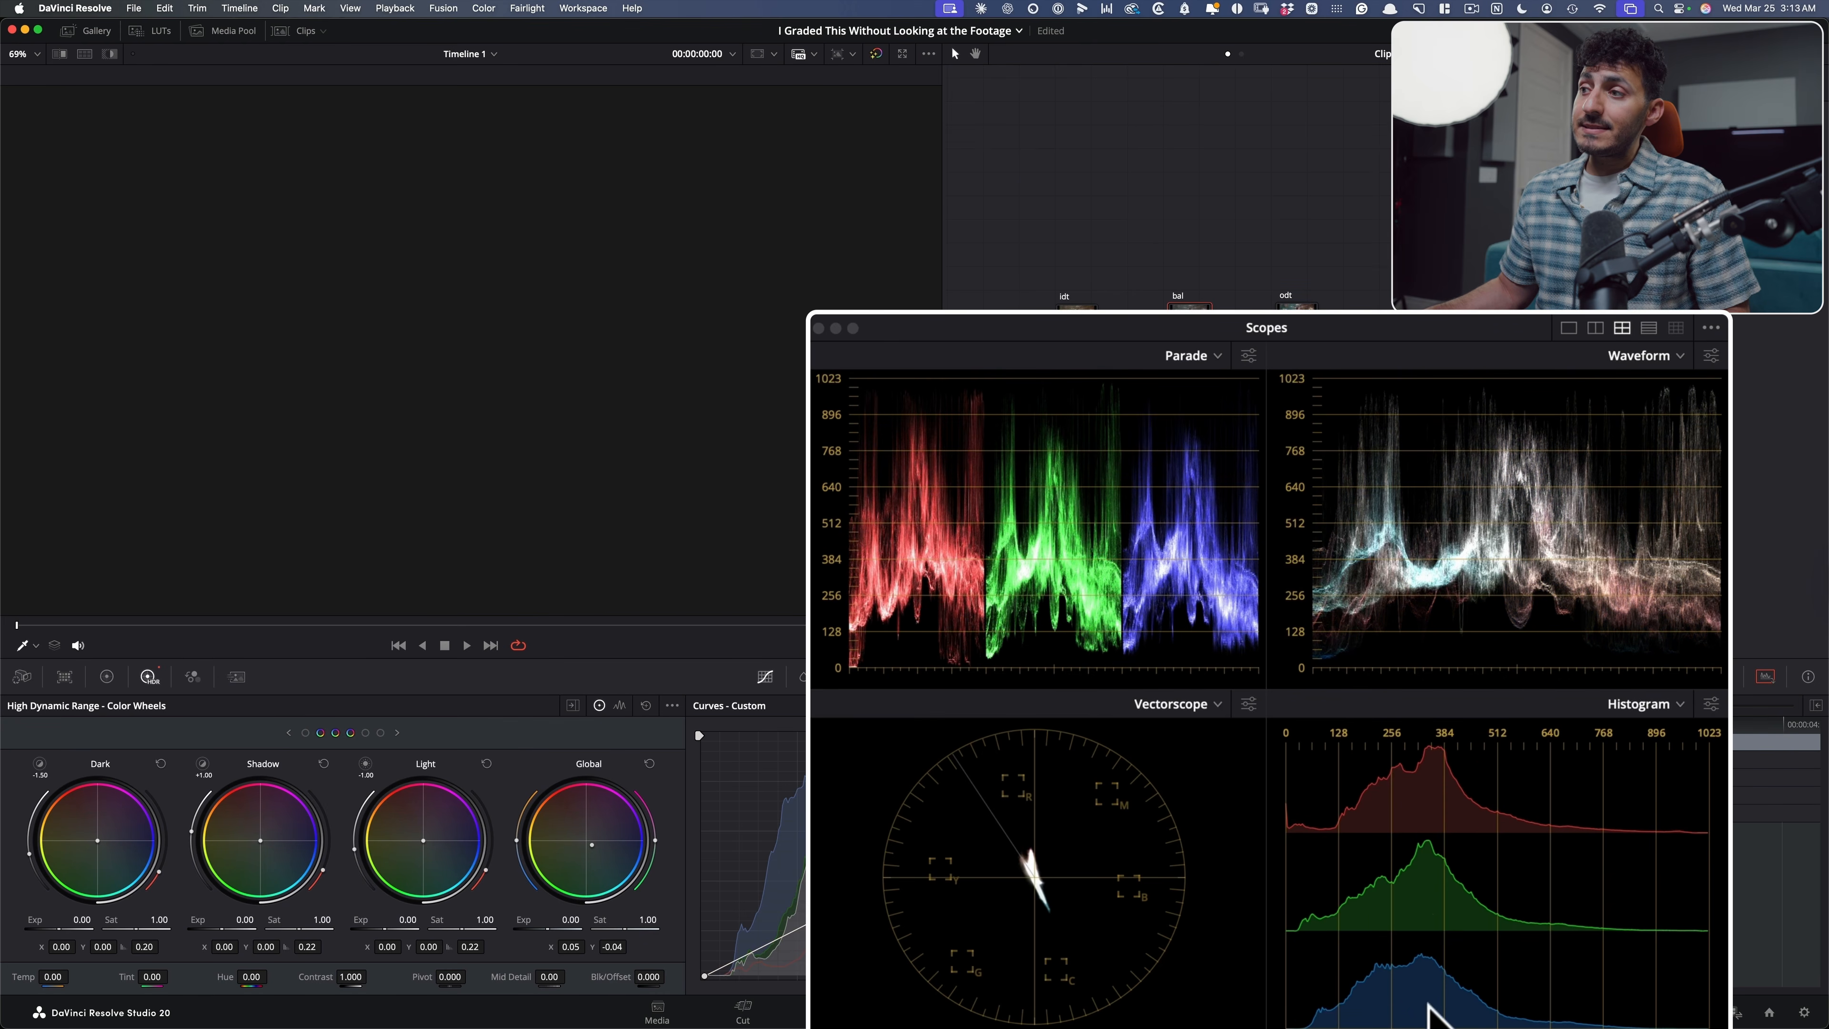
key(ctrl+d)
key(ctrl+d)
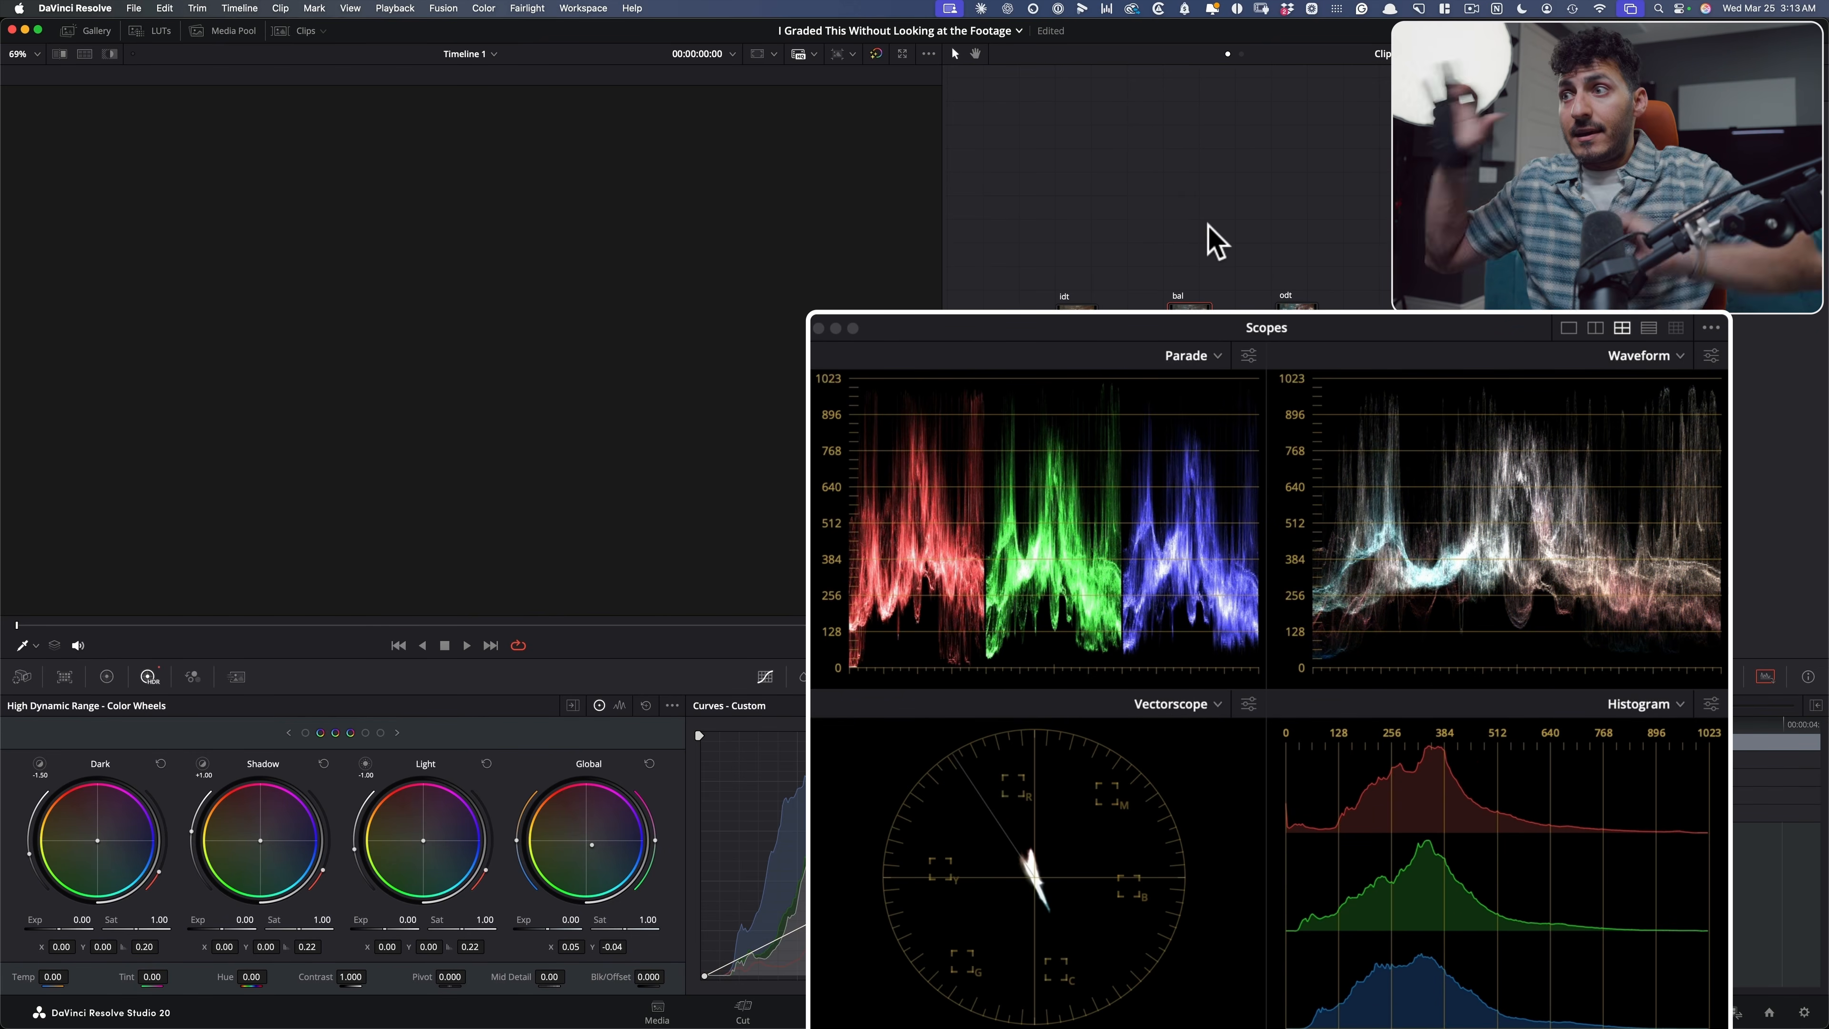
key(ctrl+d)
key(ctrl+d)
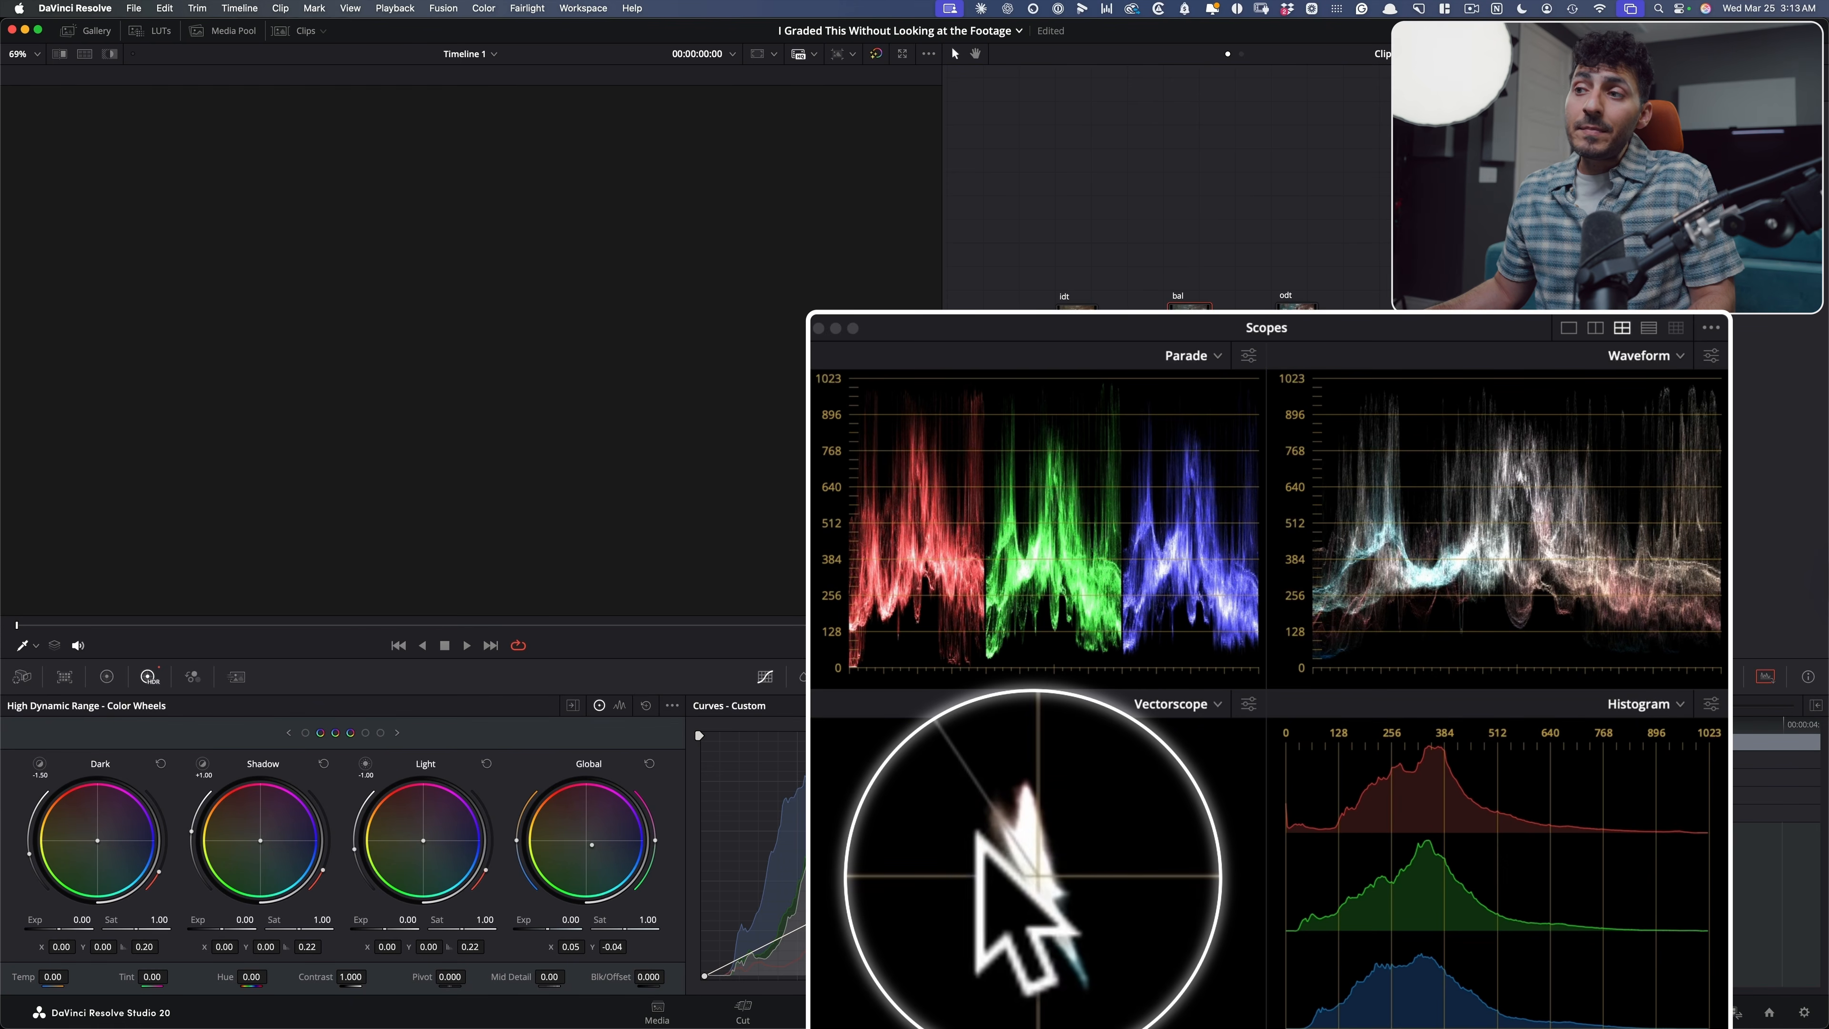
key(ctrl+d)
key(ctrl+d)
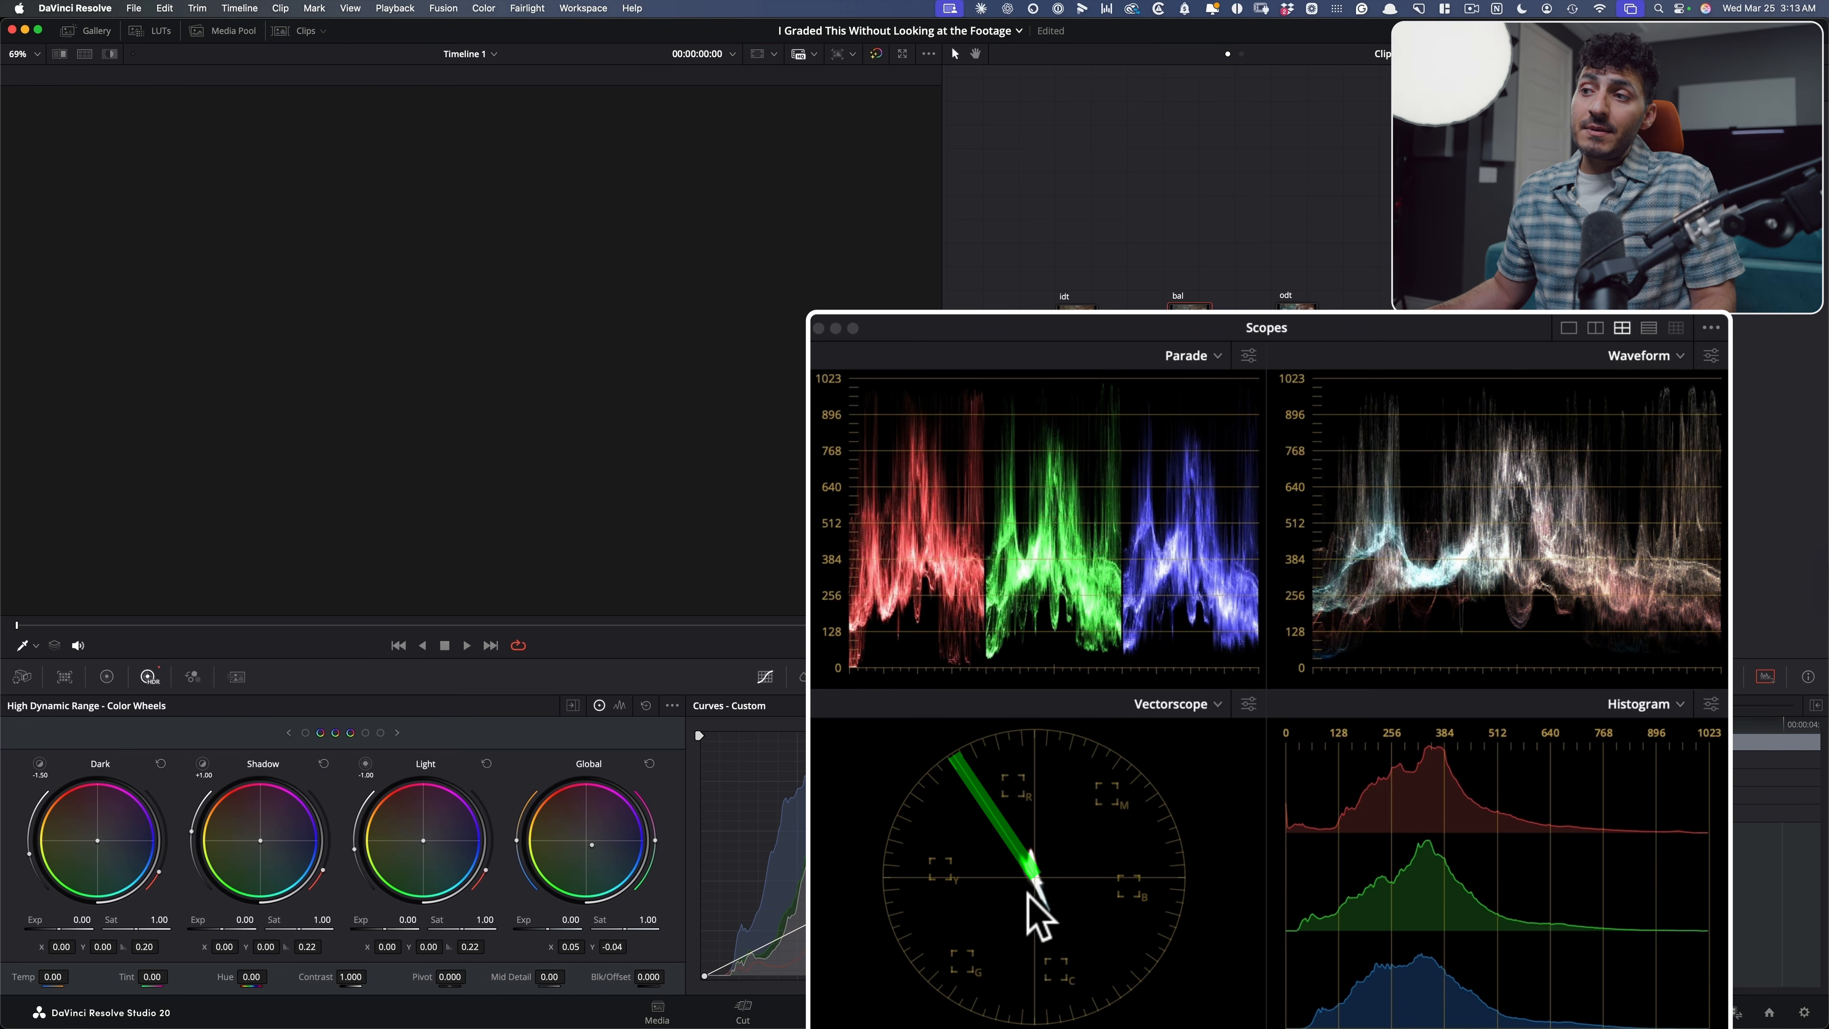
key(ctrl+d)
key(ctrl+d)
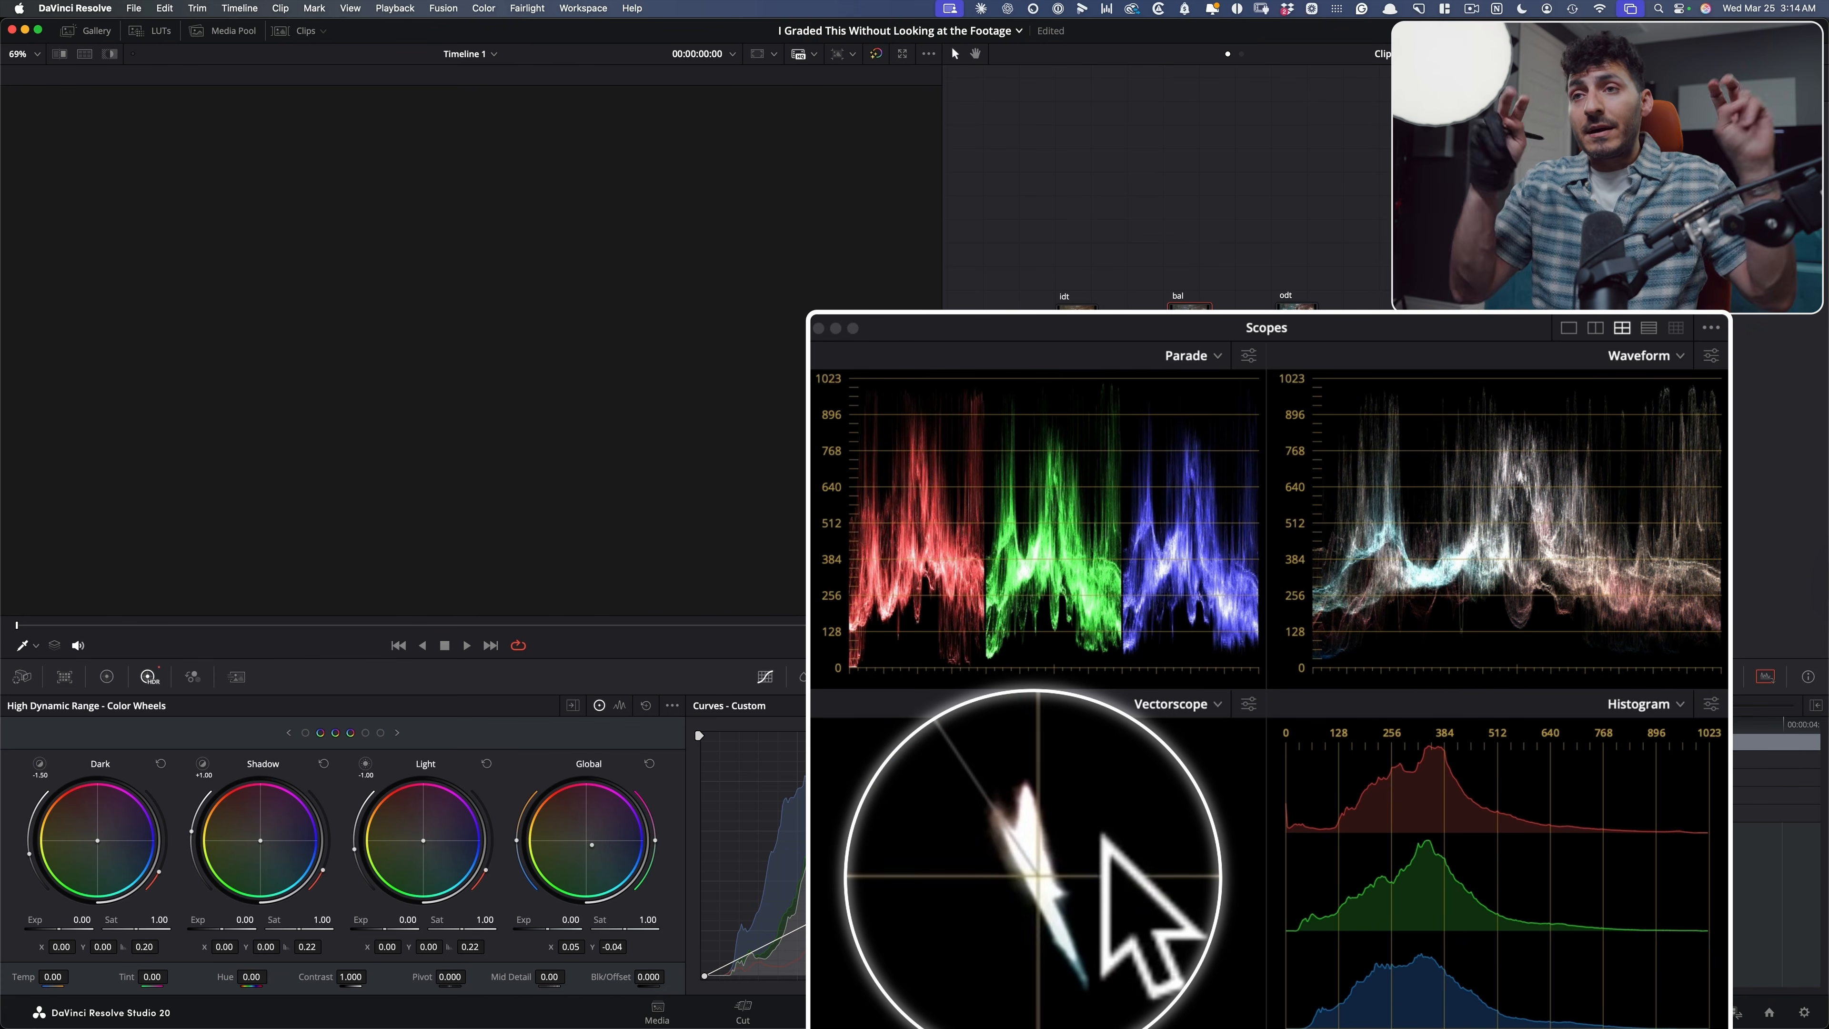
key(ctrl+d)
key(ctrl+d)
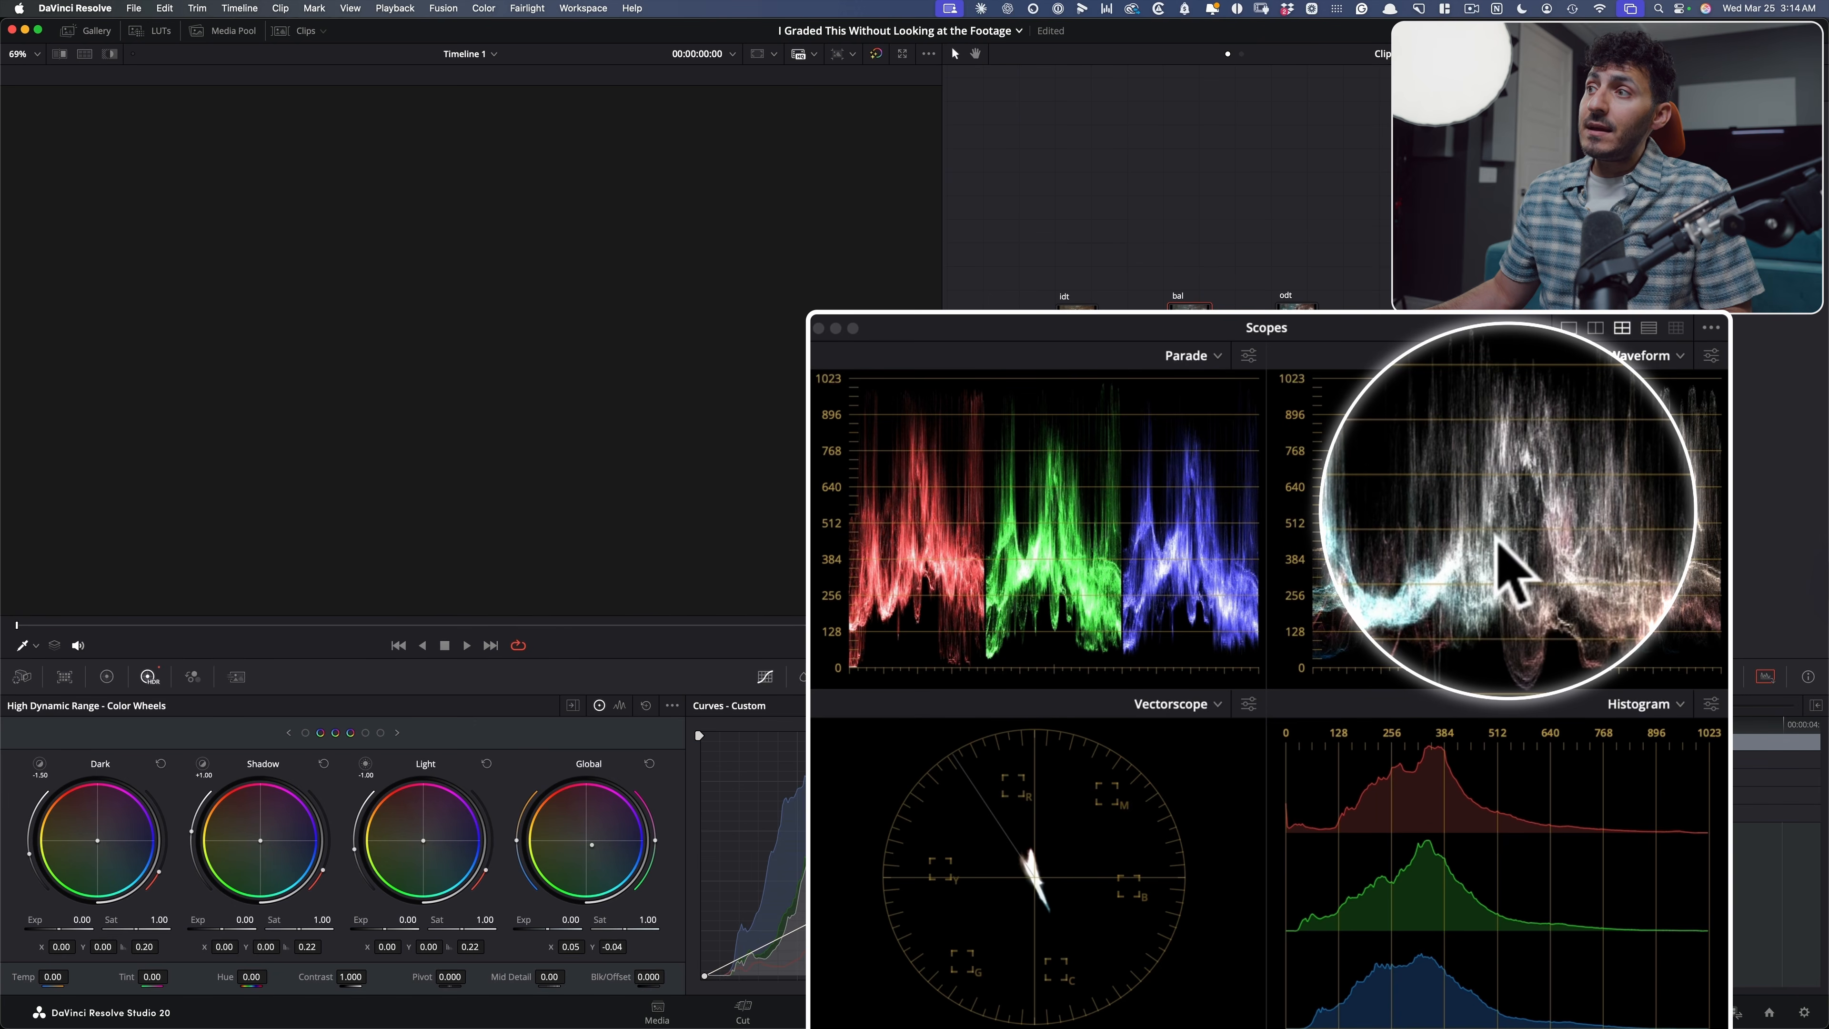
key(ctrl+d)
key(ctrl+d)
key(ctrl+d)
key(ctrl+d)
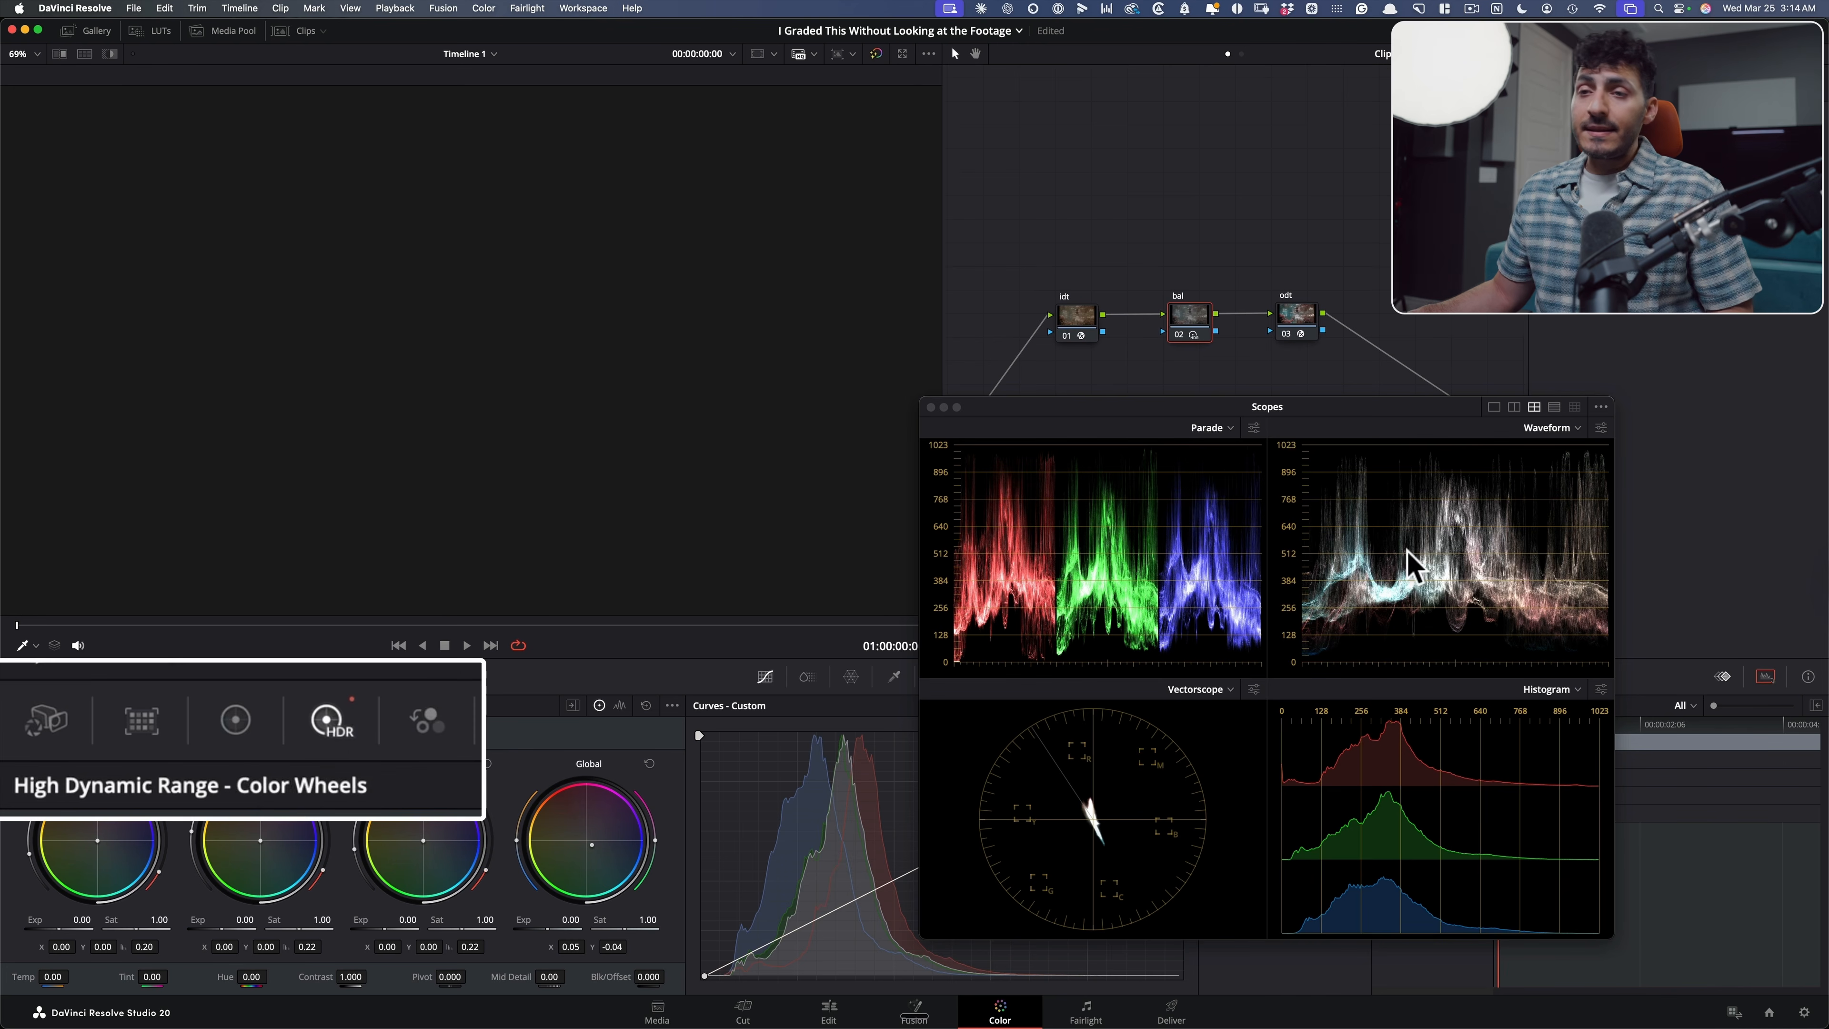
Step: Set the pivot to 0.336 in the primary color wheels of the bal node
click(235, 719)
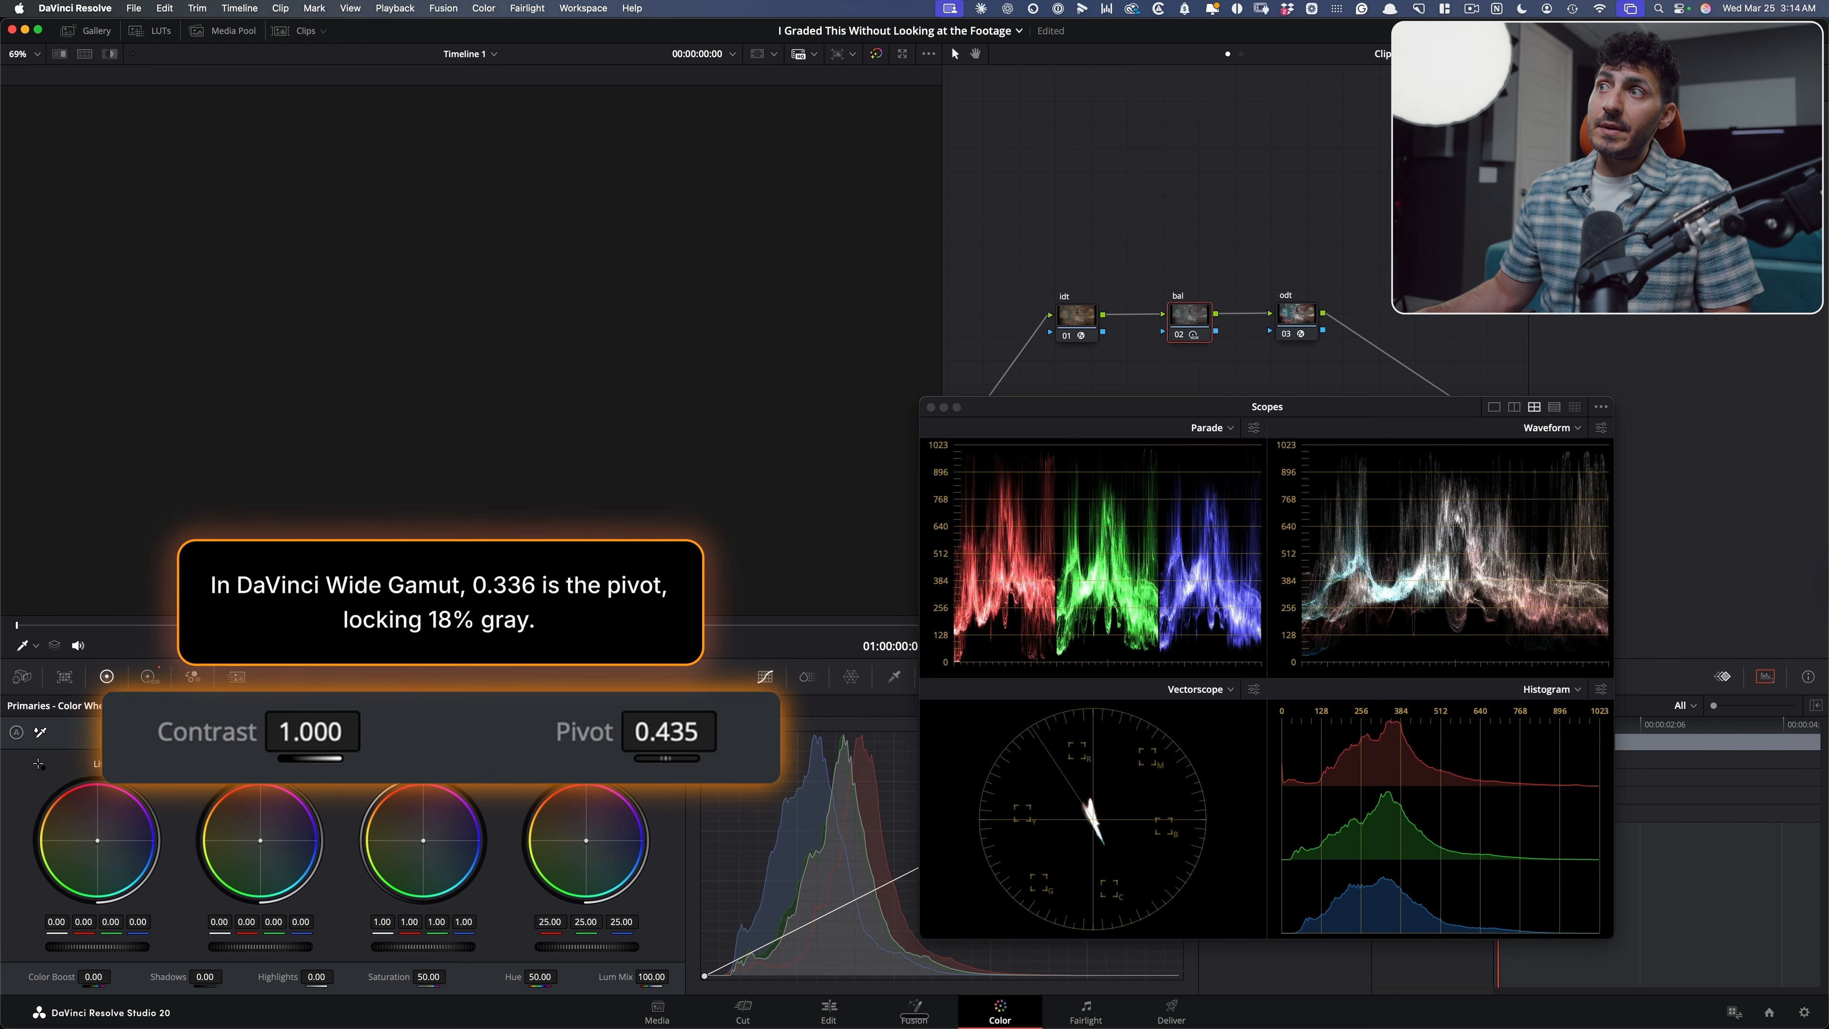
click(666, 732)
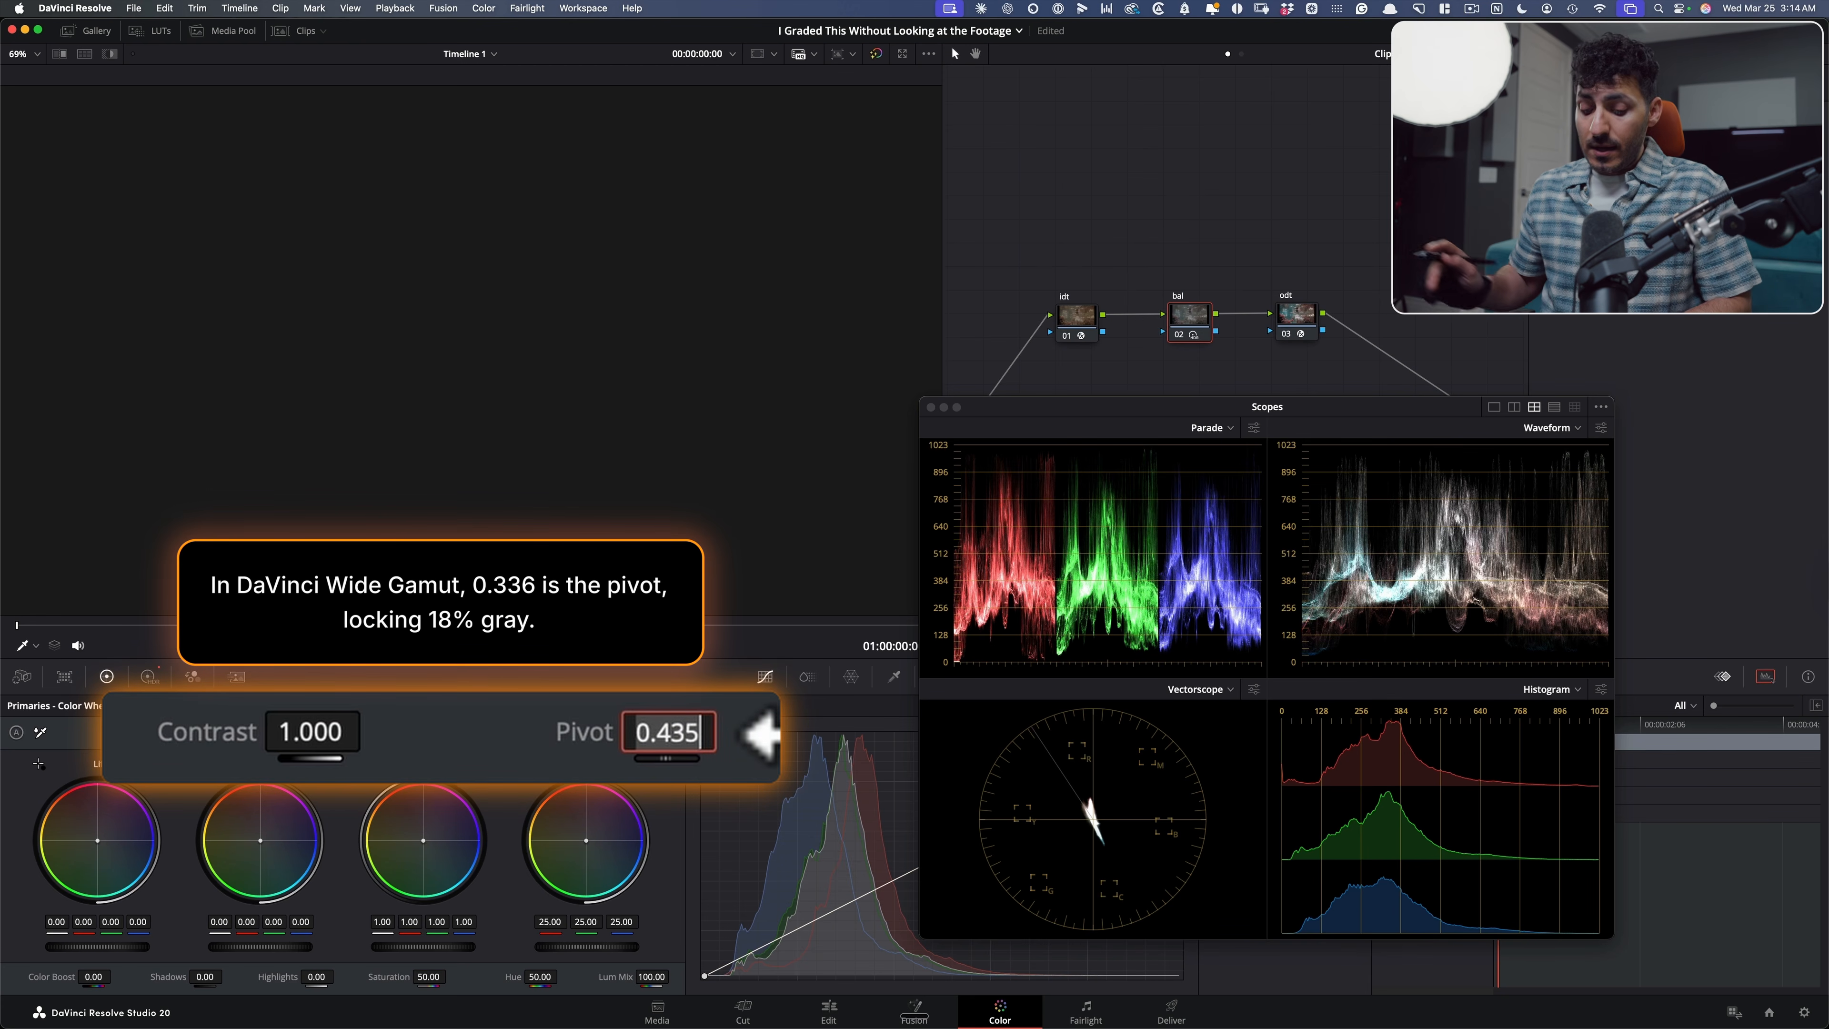
text(.336)
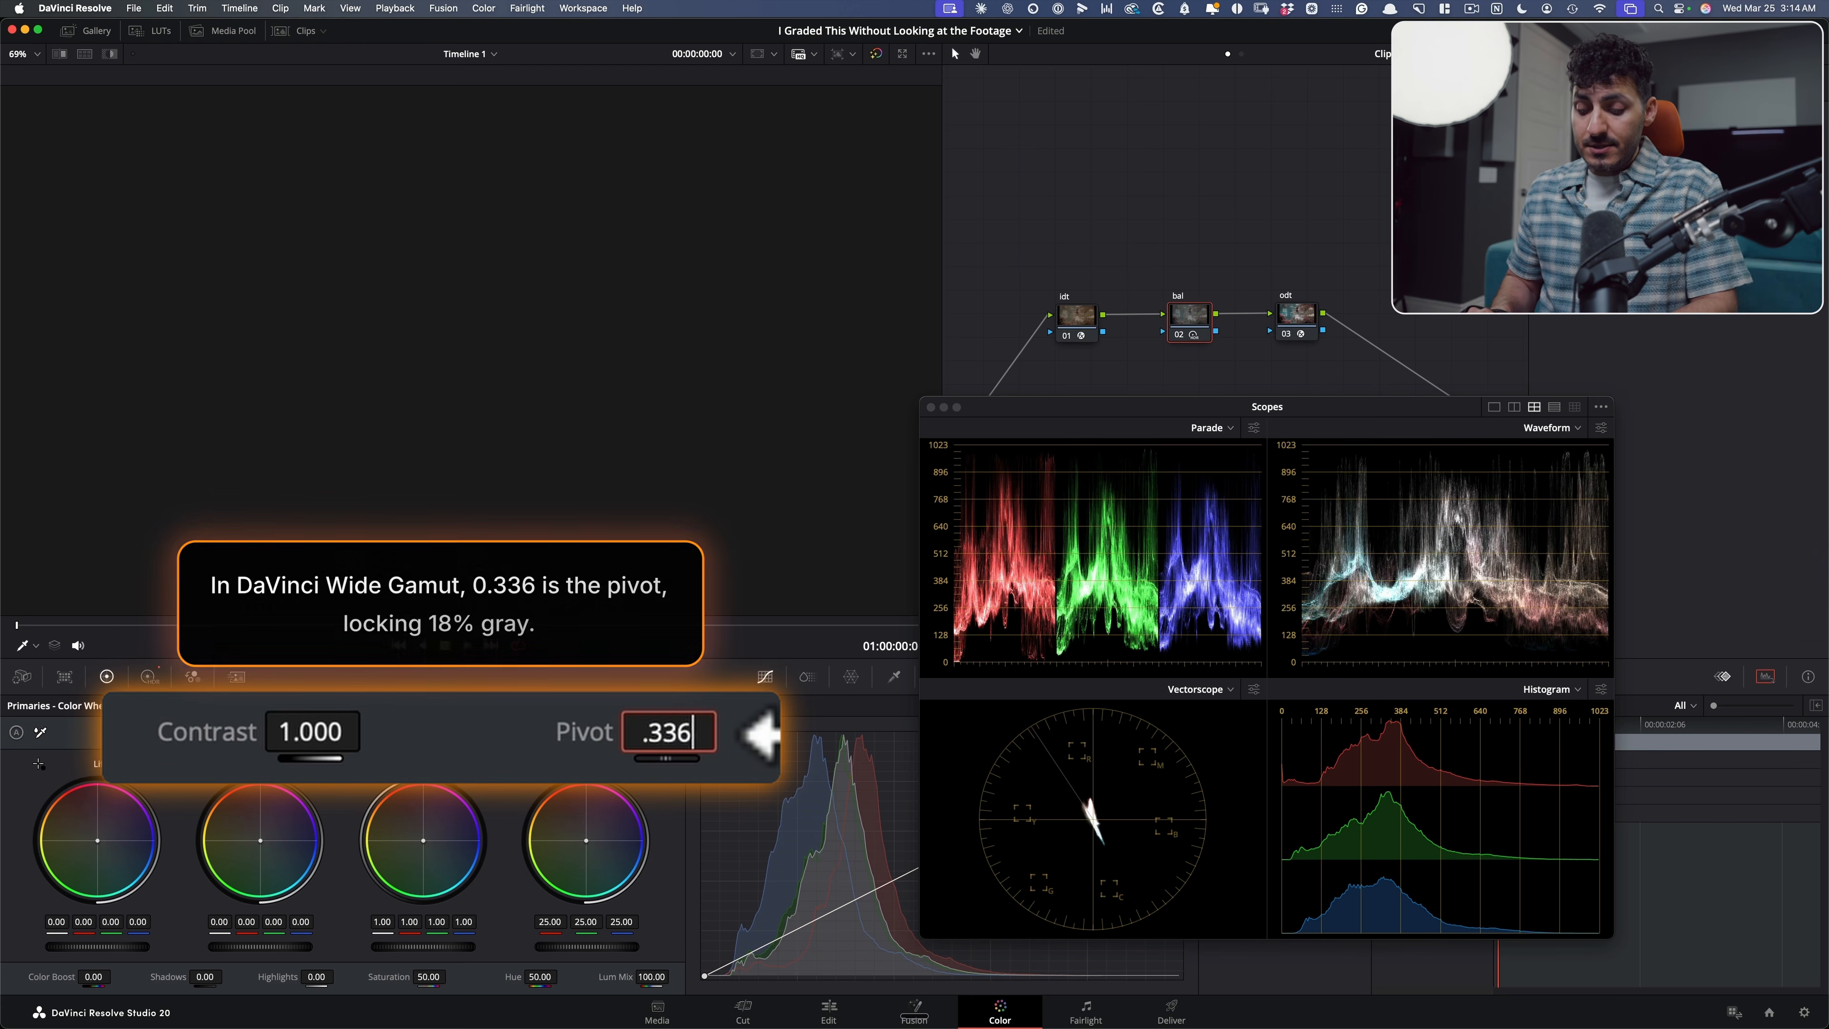
key(Return)
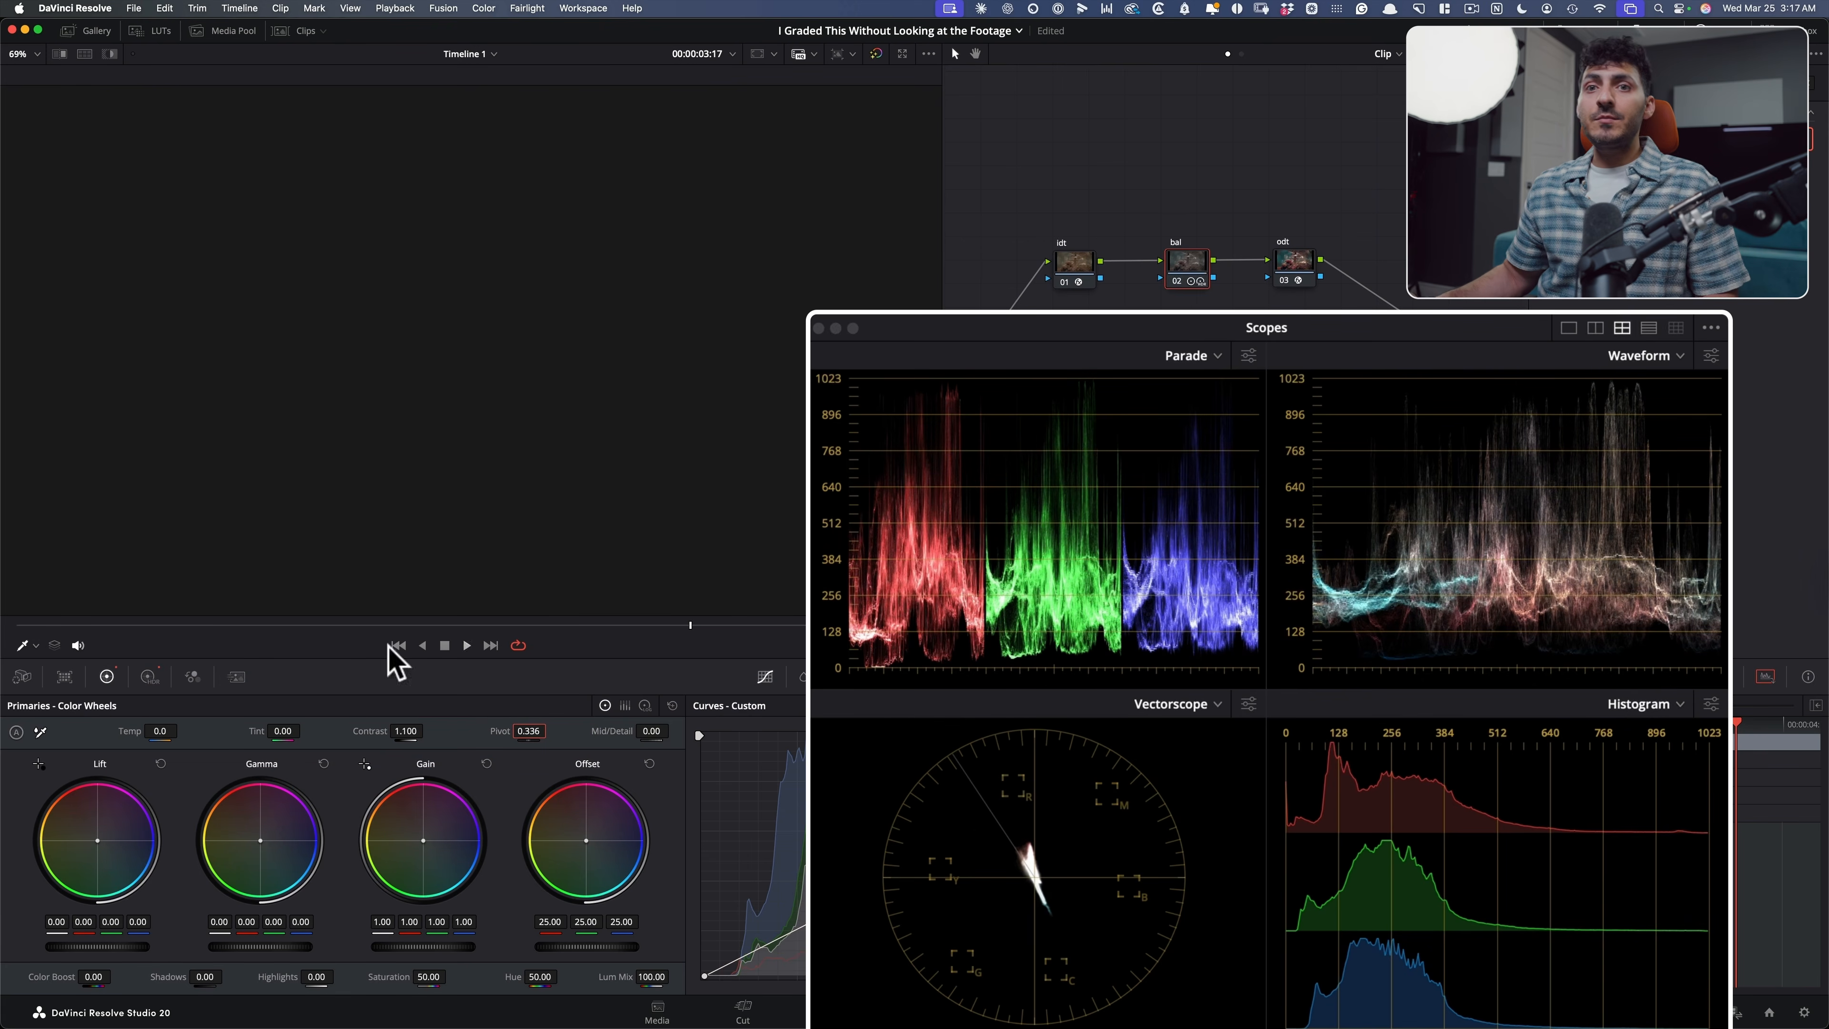
Step: Check the Global exposure in the HDR wheels and return to the primary color wheels
click(149, 676)
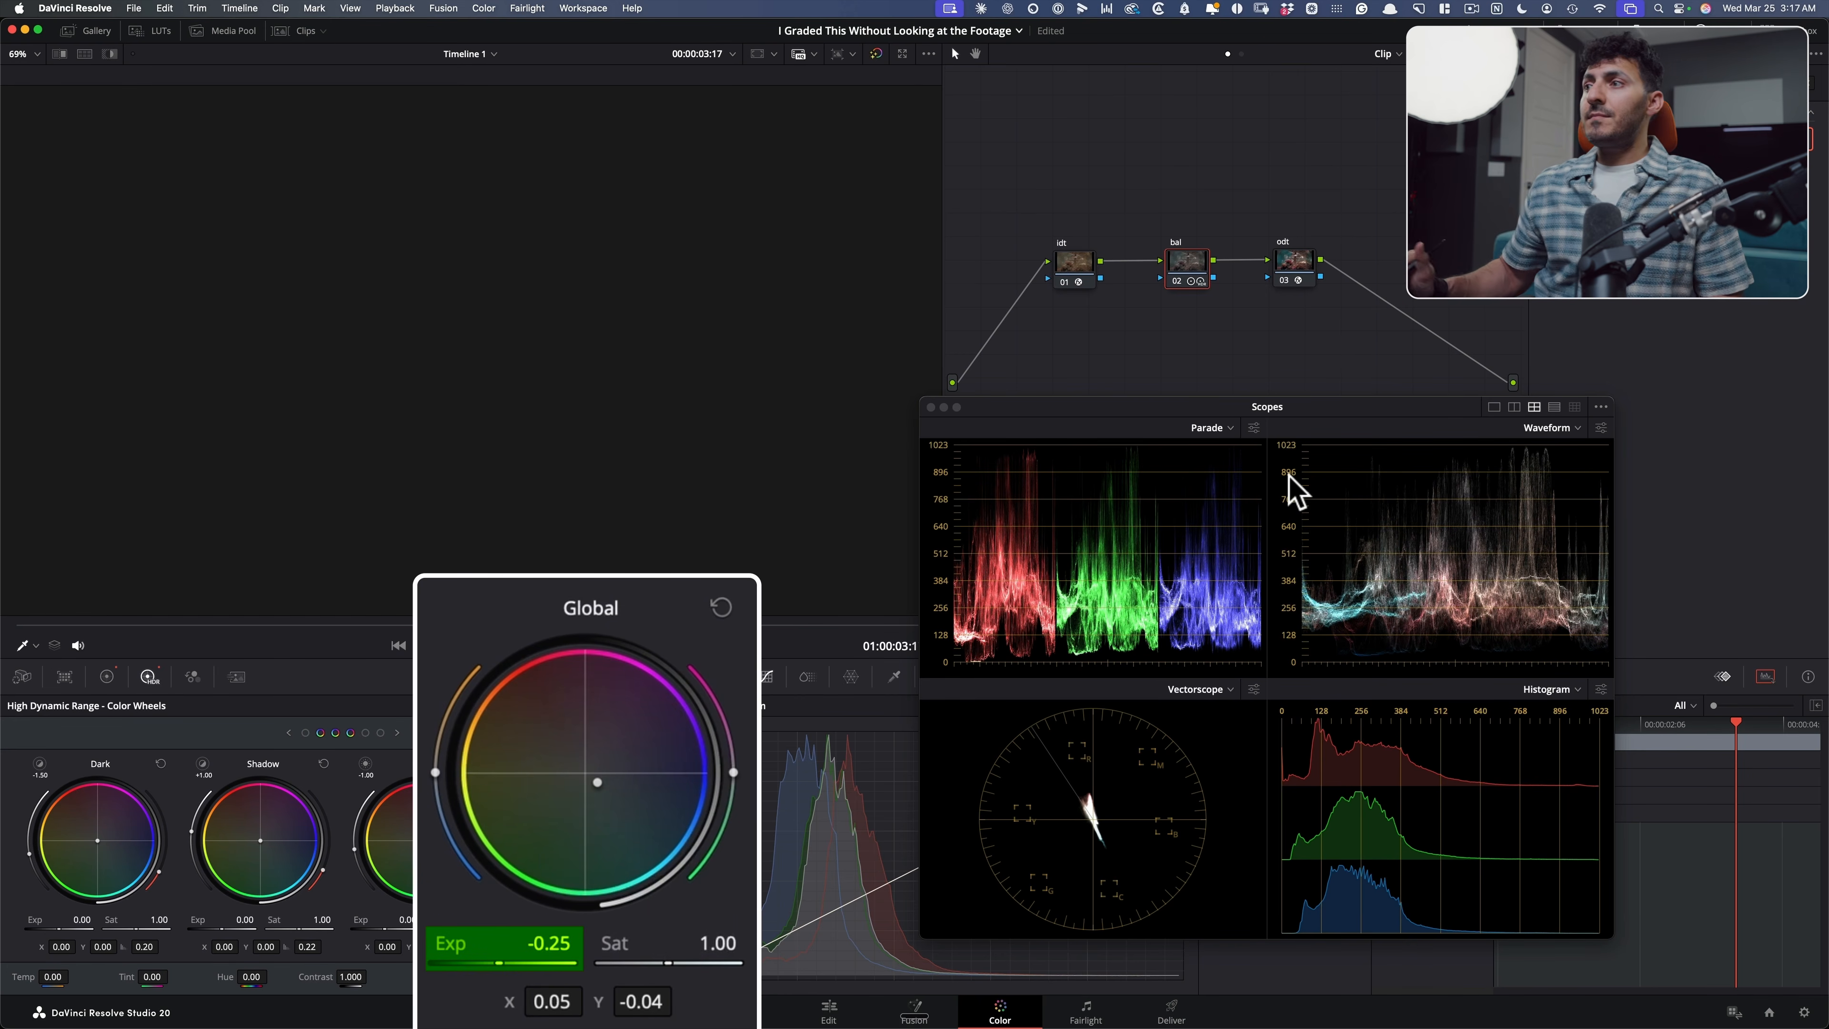
click(113, 677)
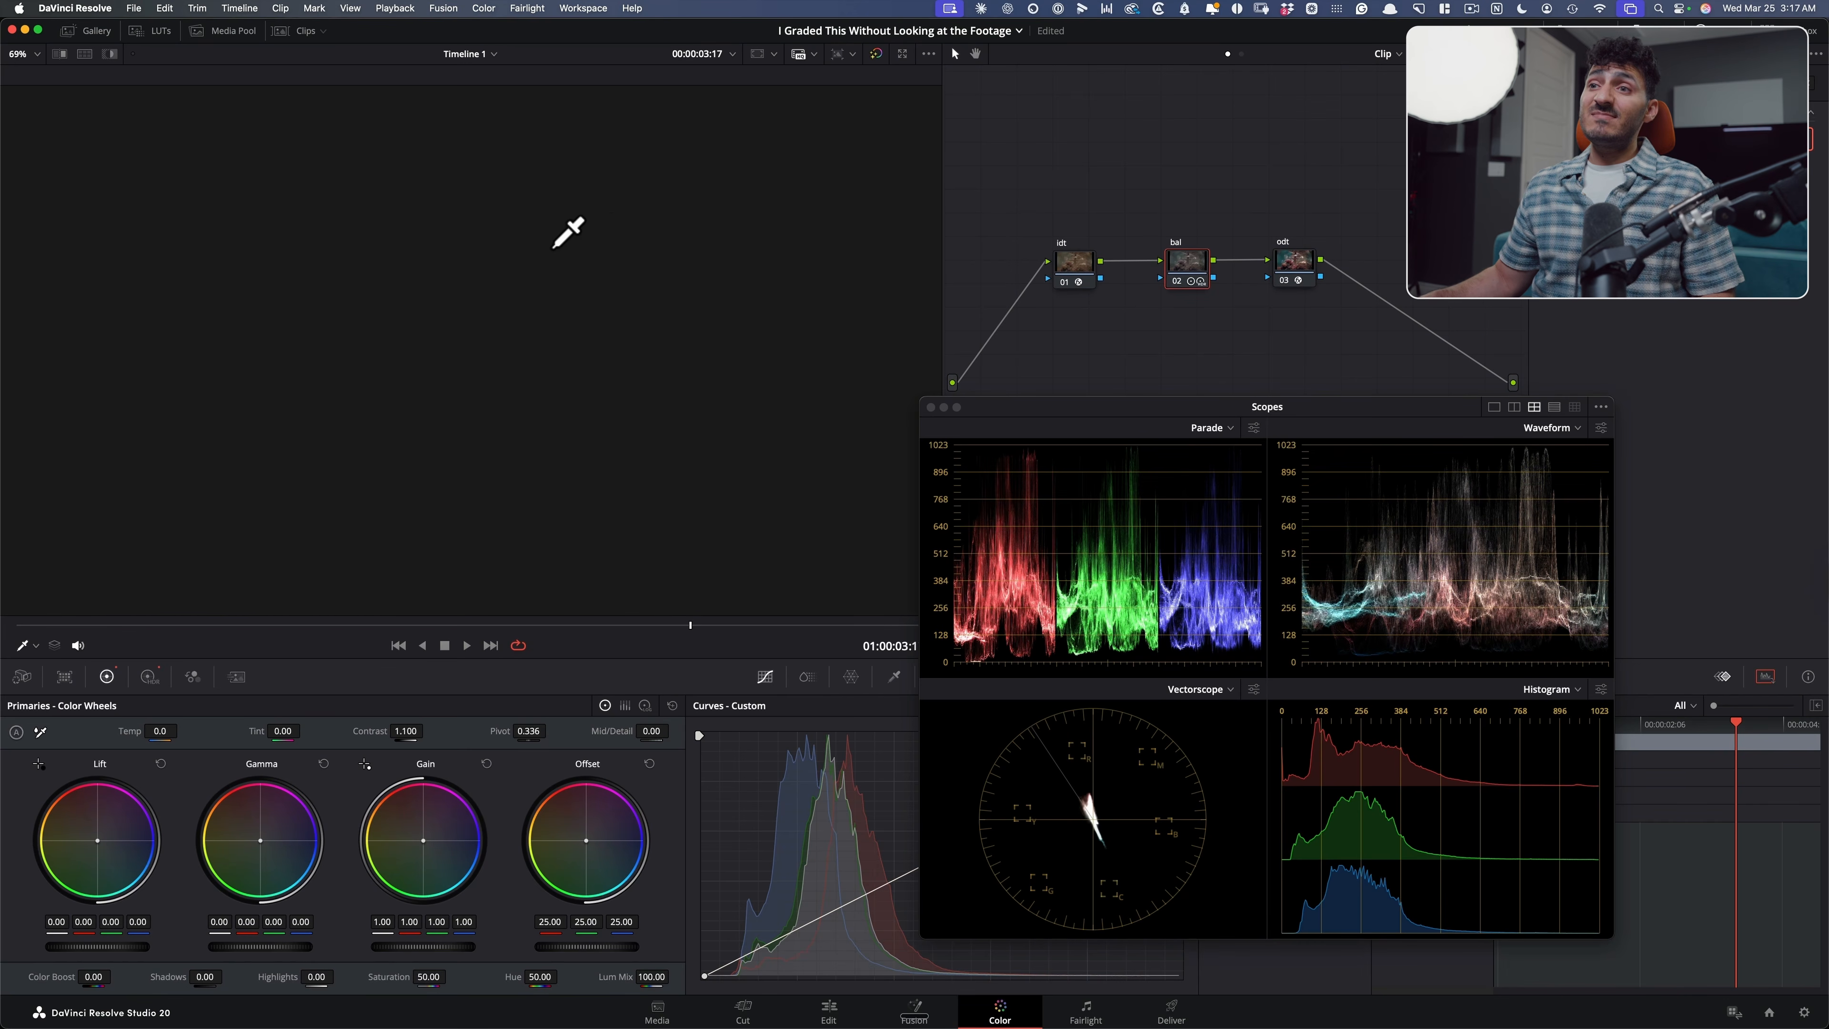
Step: Reveal the footage in the viewer and compare the frame at 00:00:03:16 with the bal node off and on
click(633, 306)
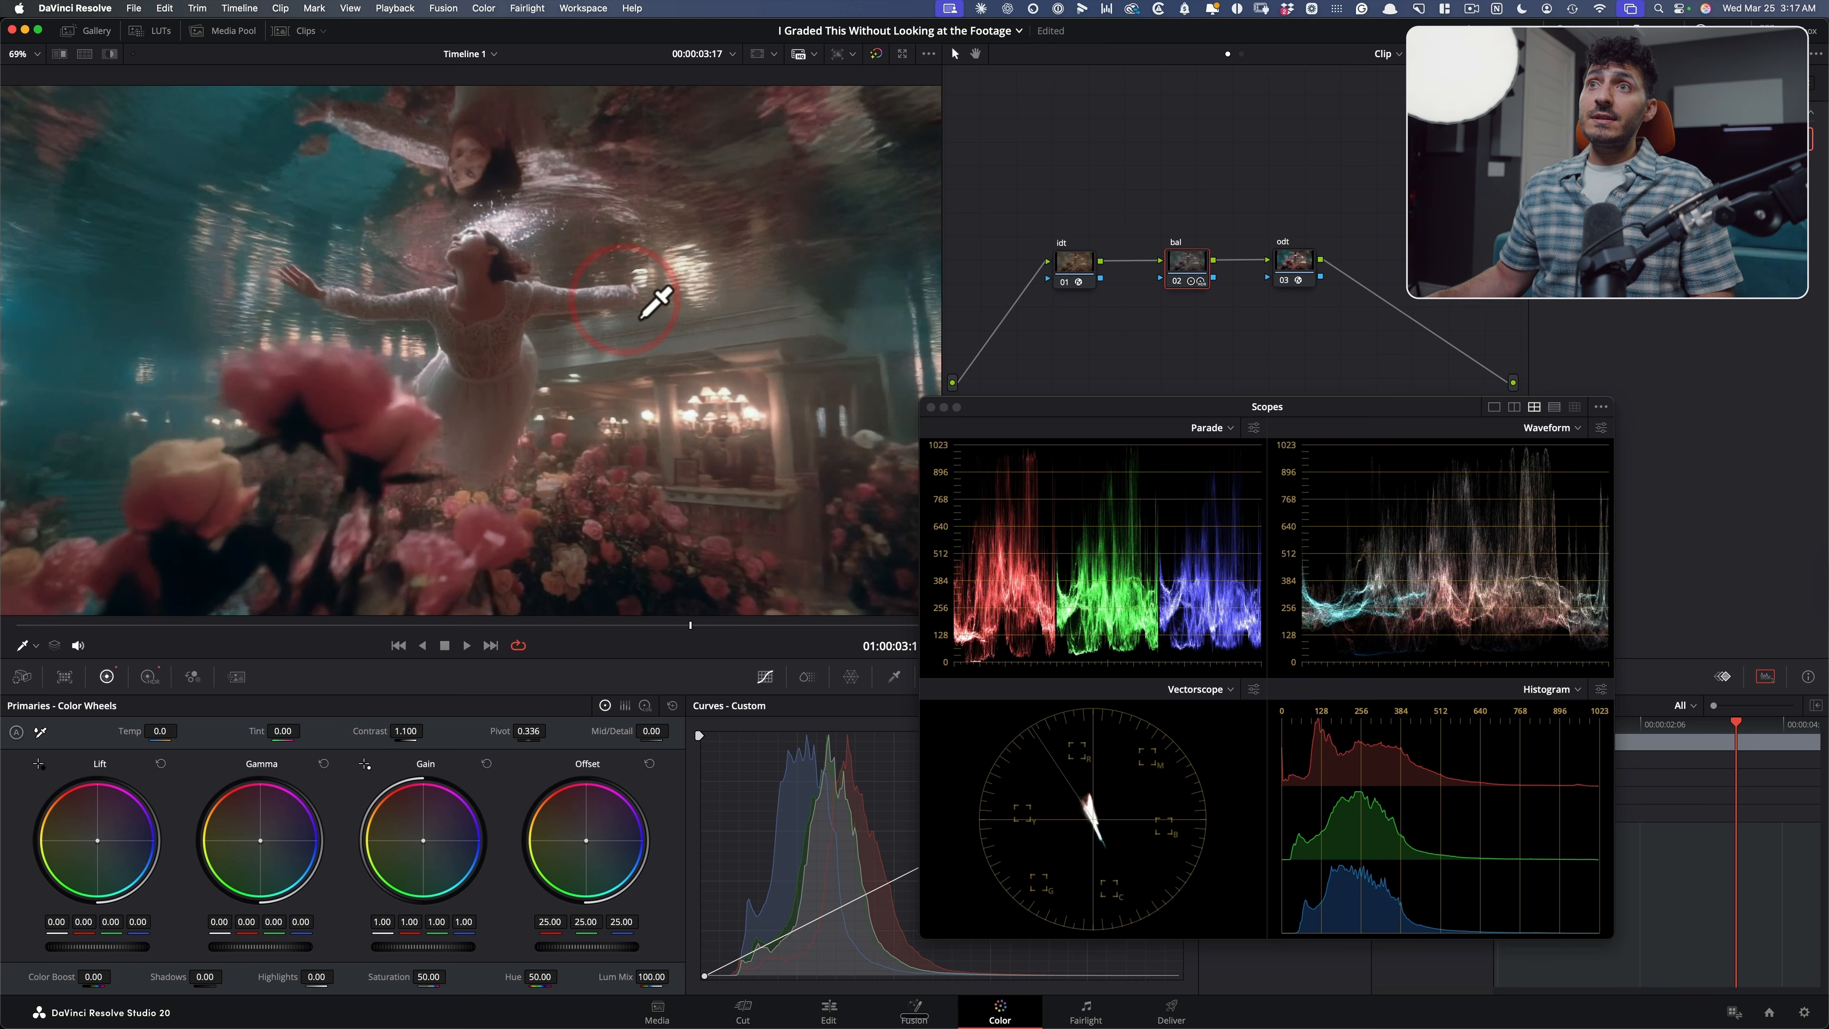
click(682, 623)
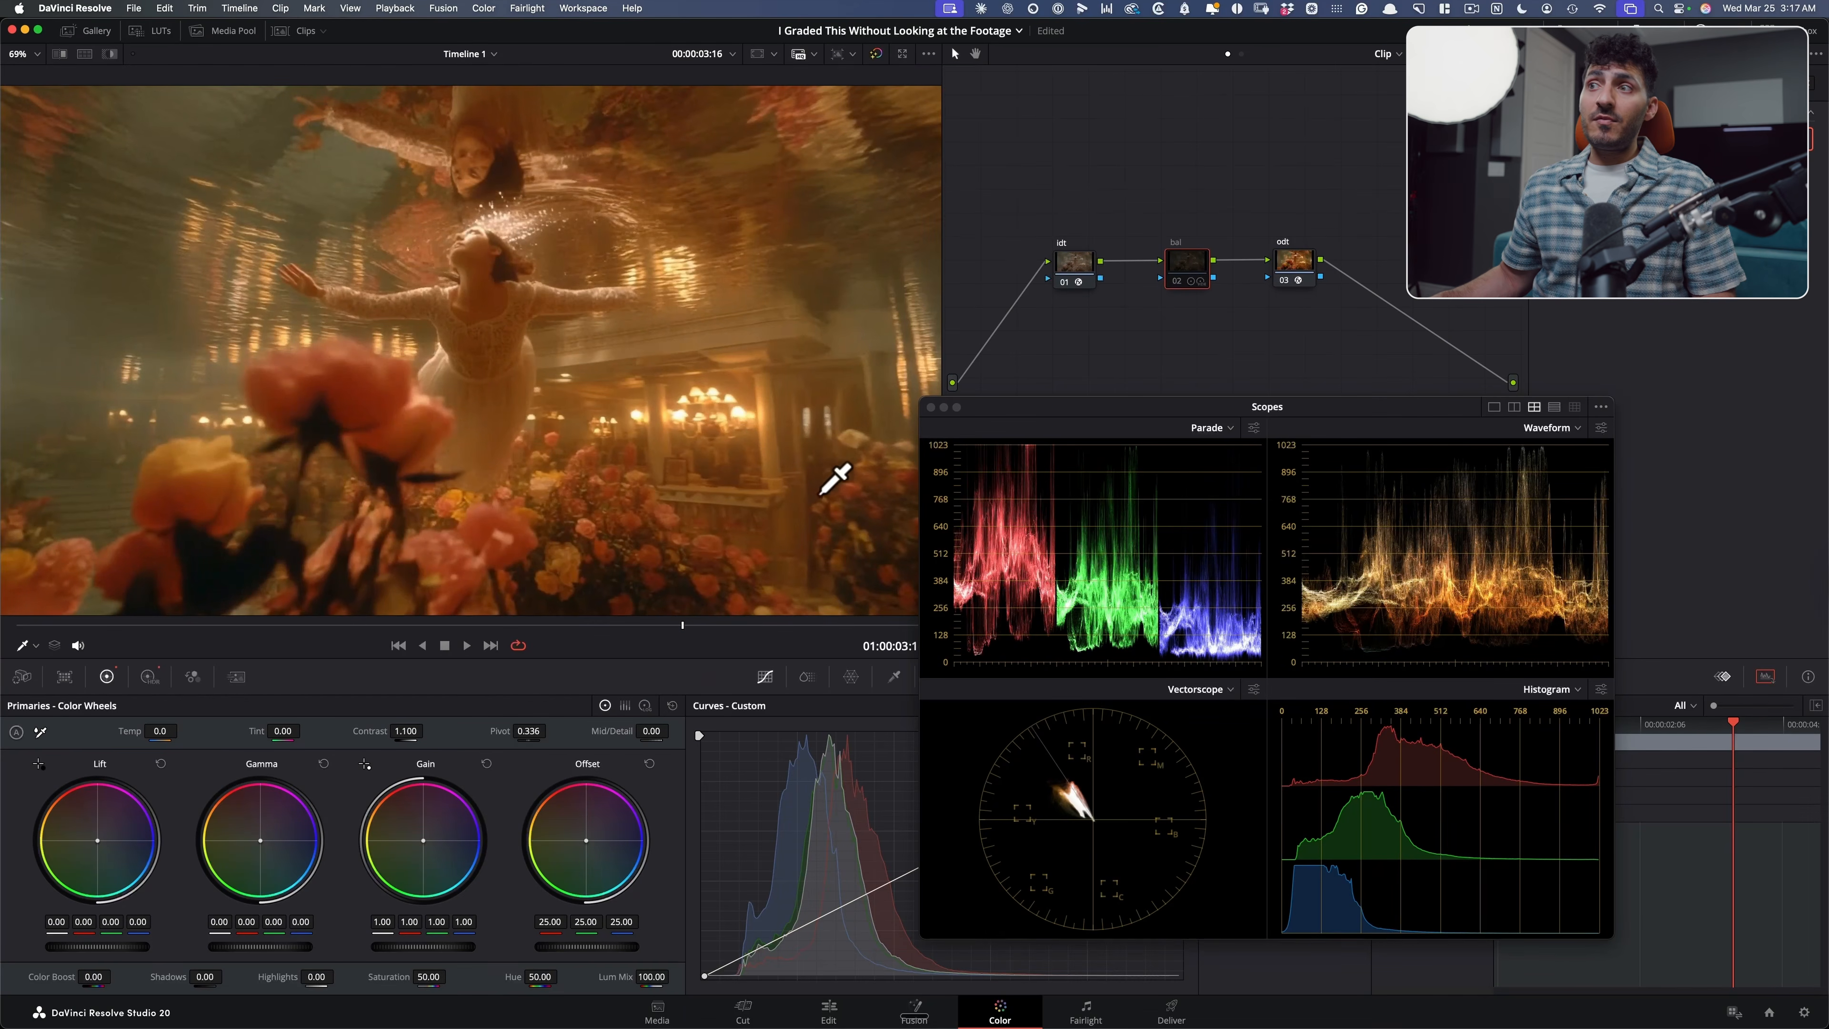
click(788, 496)
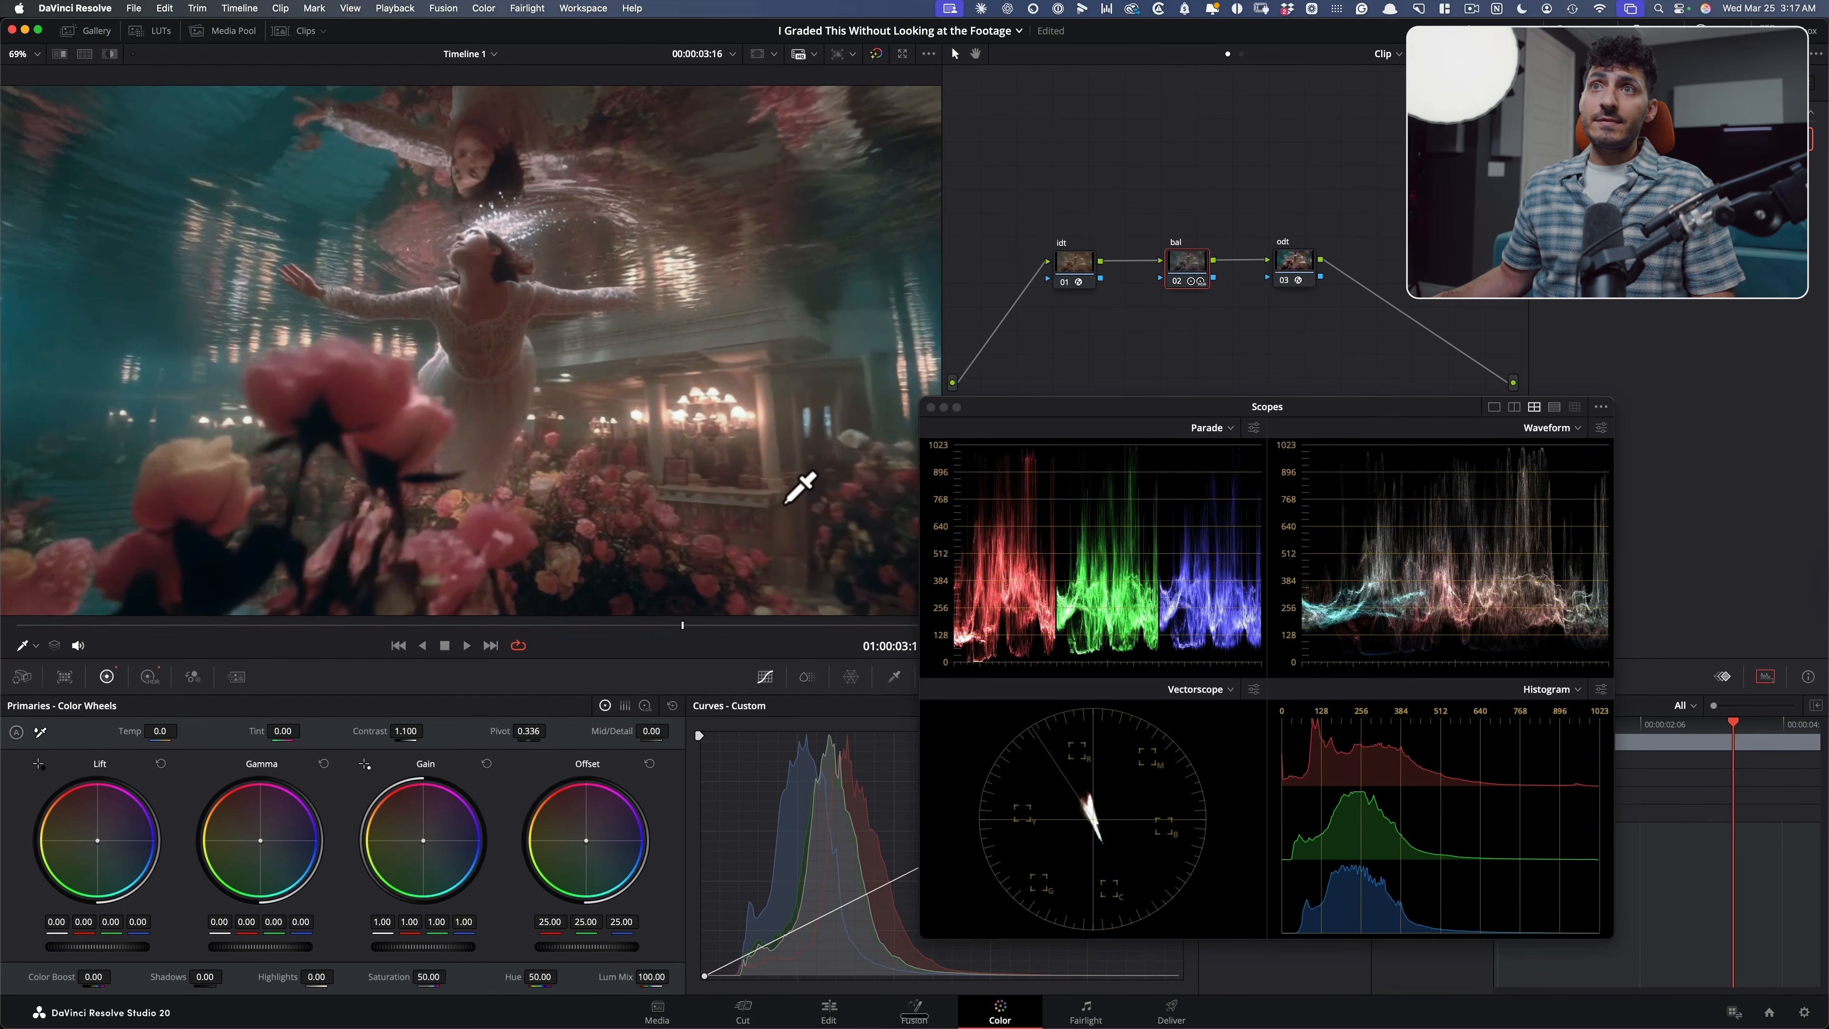
Step: Compare the frames at 00:00:03:16 and 00:00:01:06 with the bal node off and on
key(super+d)
key(super+d)
key(super+d)
key(super+d)
drag(682, 625, 244, 627)
key(super+d)
key(super+d)
key(super+d)
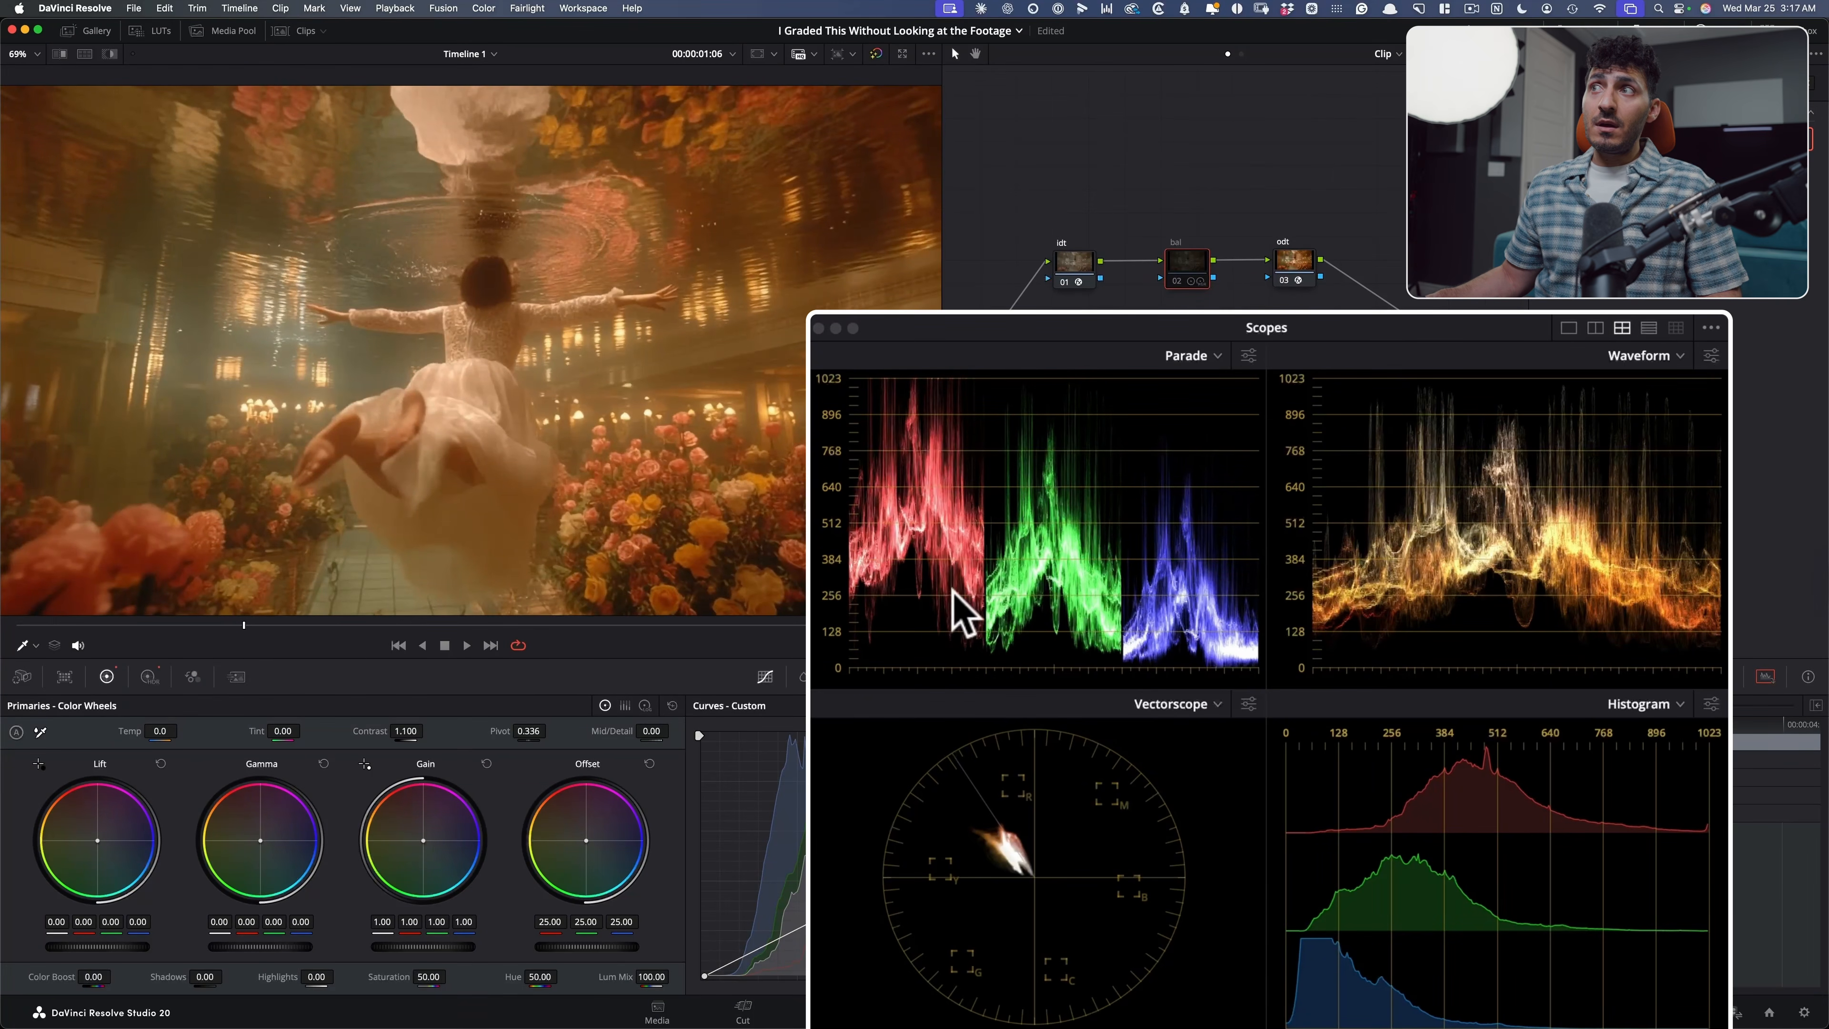
key(super+d)
Step: Compare the frames at 00:00:00:19 and 00:00:02:18 with the bal node off and on, checking viewer and vectorscope
drag(207, 627, 160, 627)
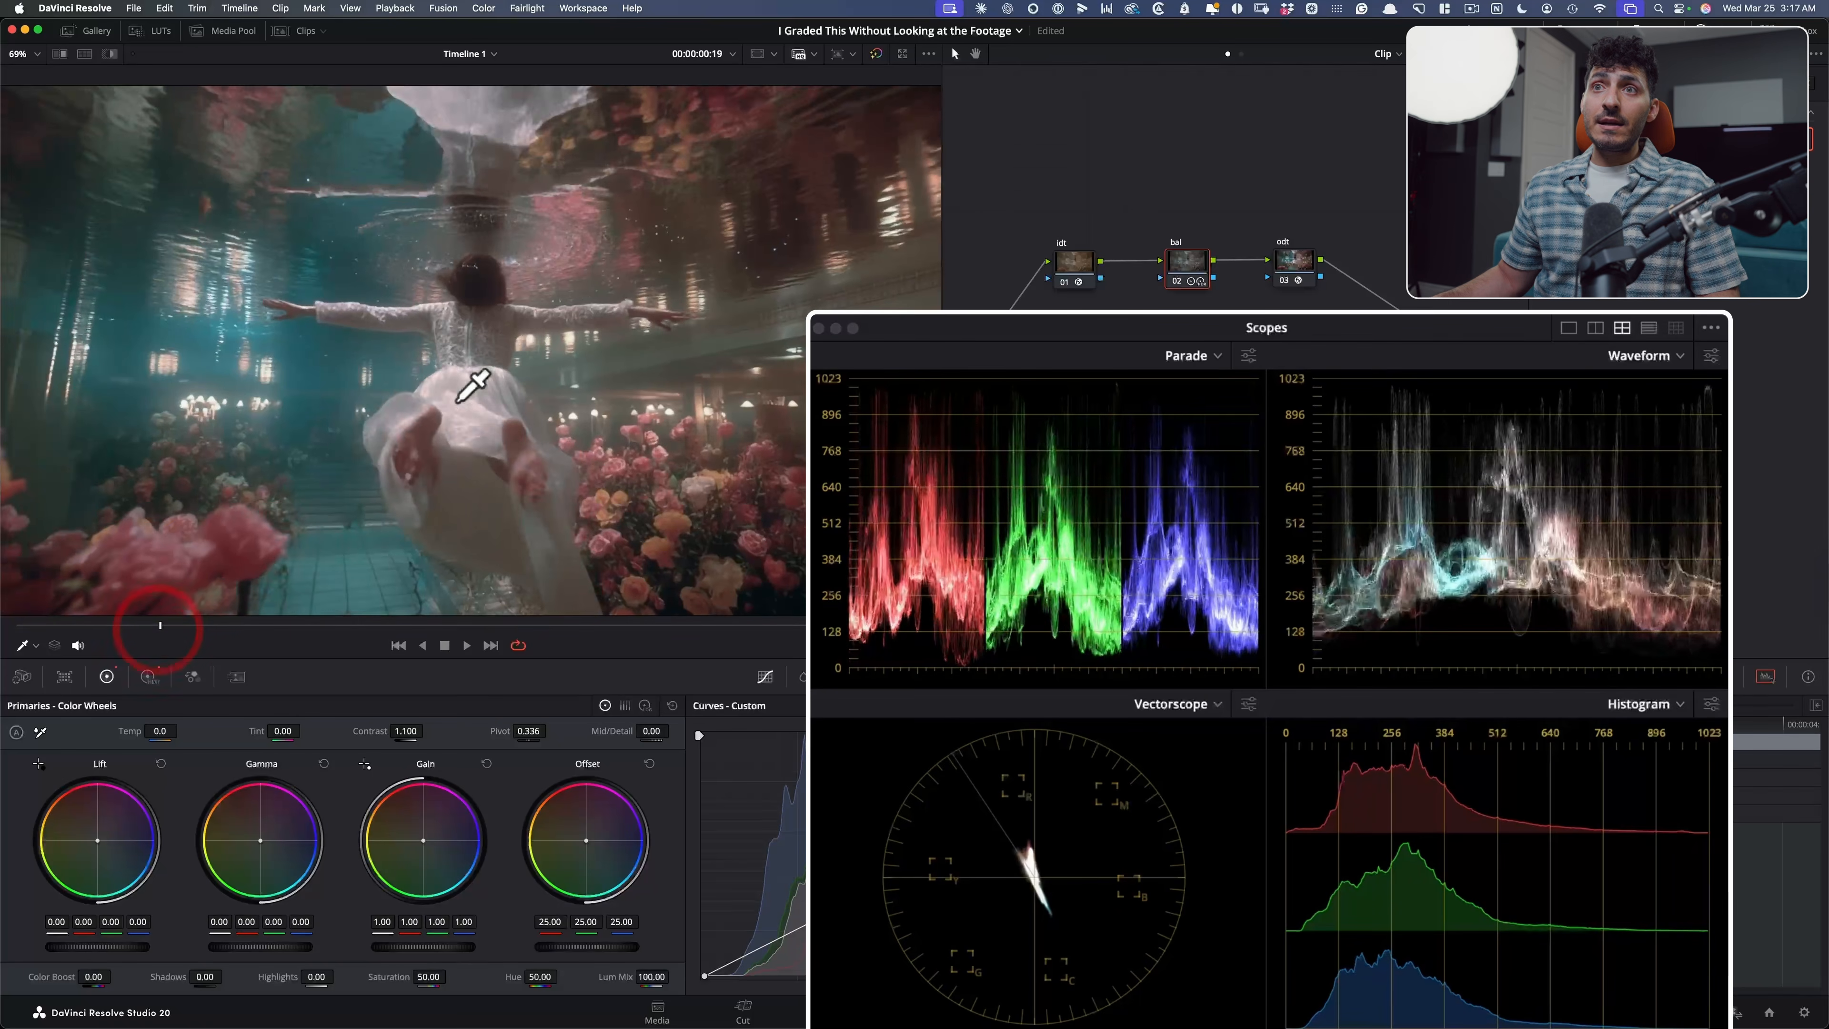
key(super+d)
key(super+d)
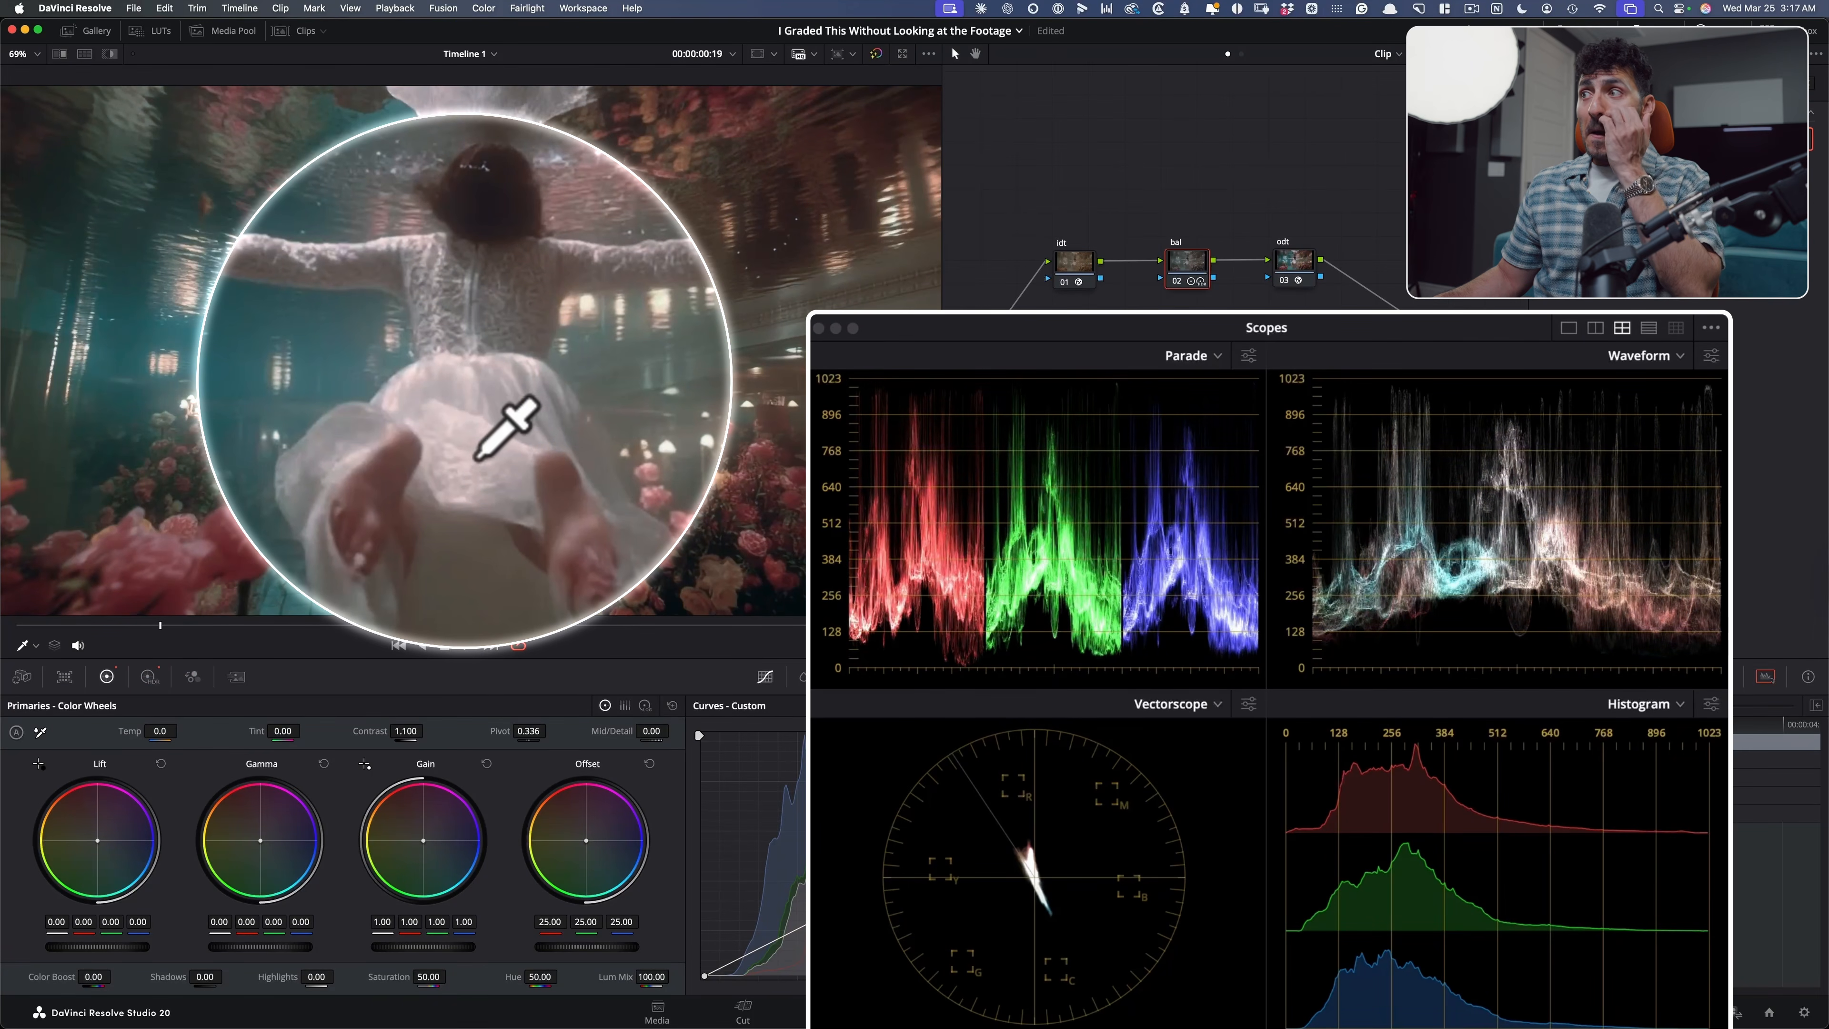
key(super+d)
key(super+d)
key(super+d)
key(super+d)
drag(256, 638, 516, 627)
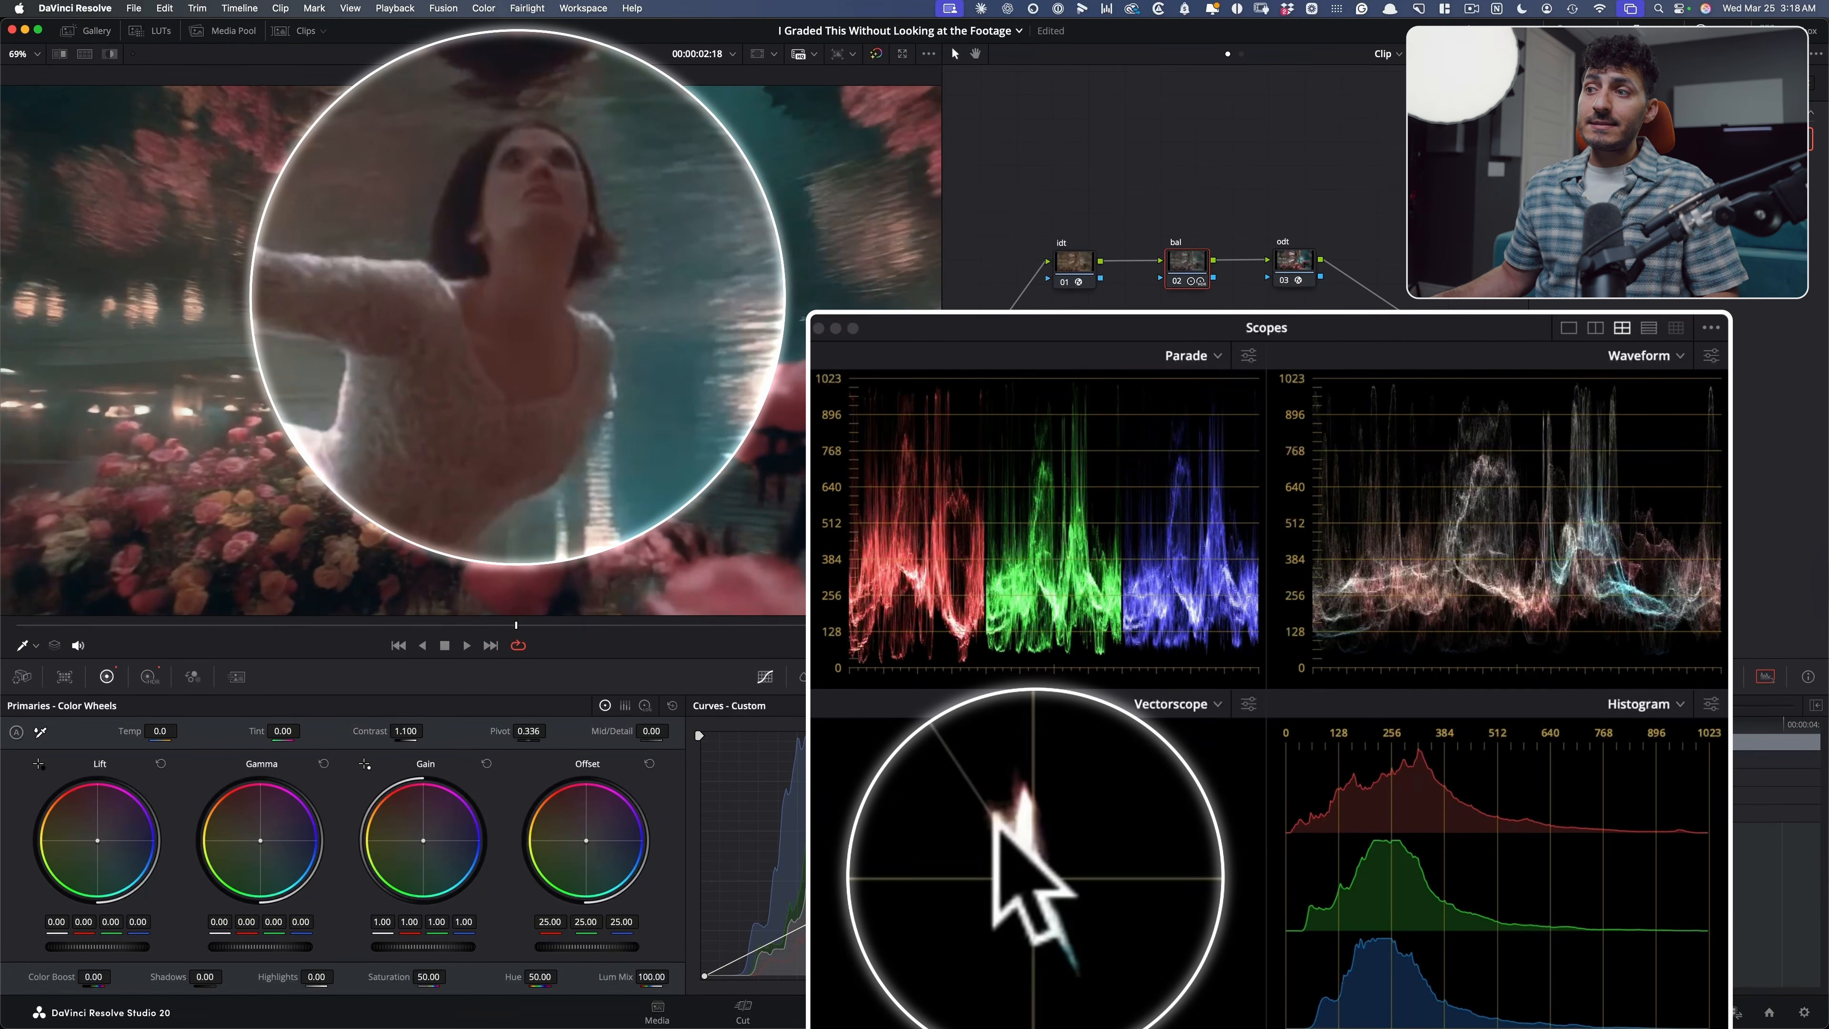
key(super+d)
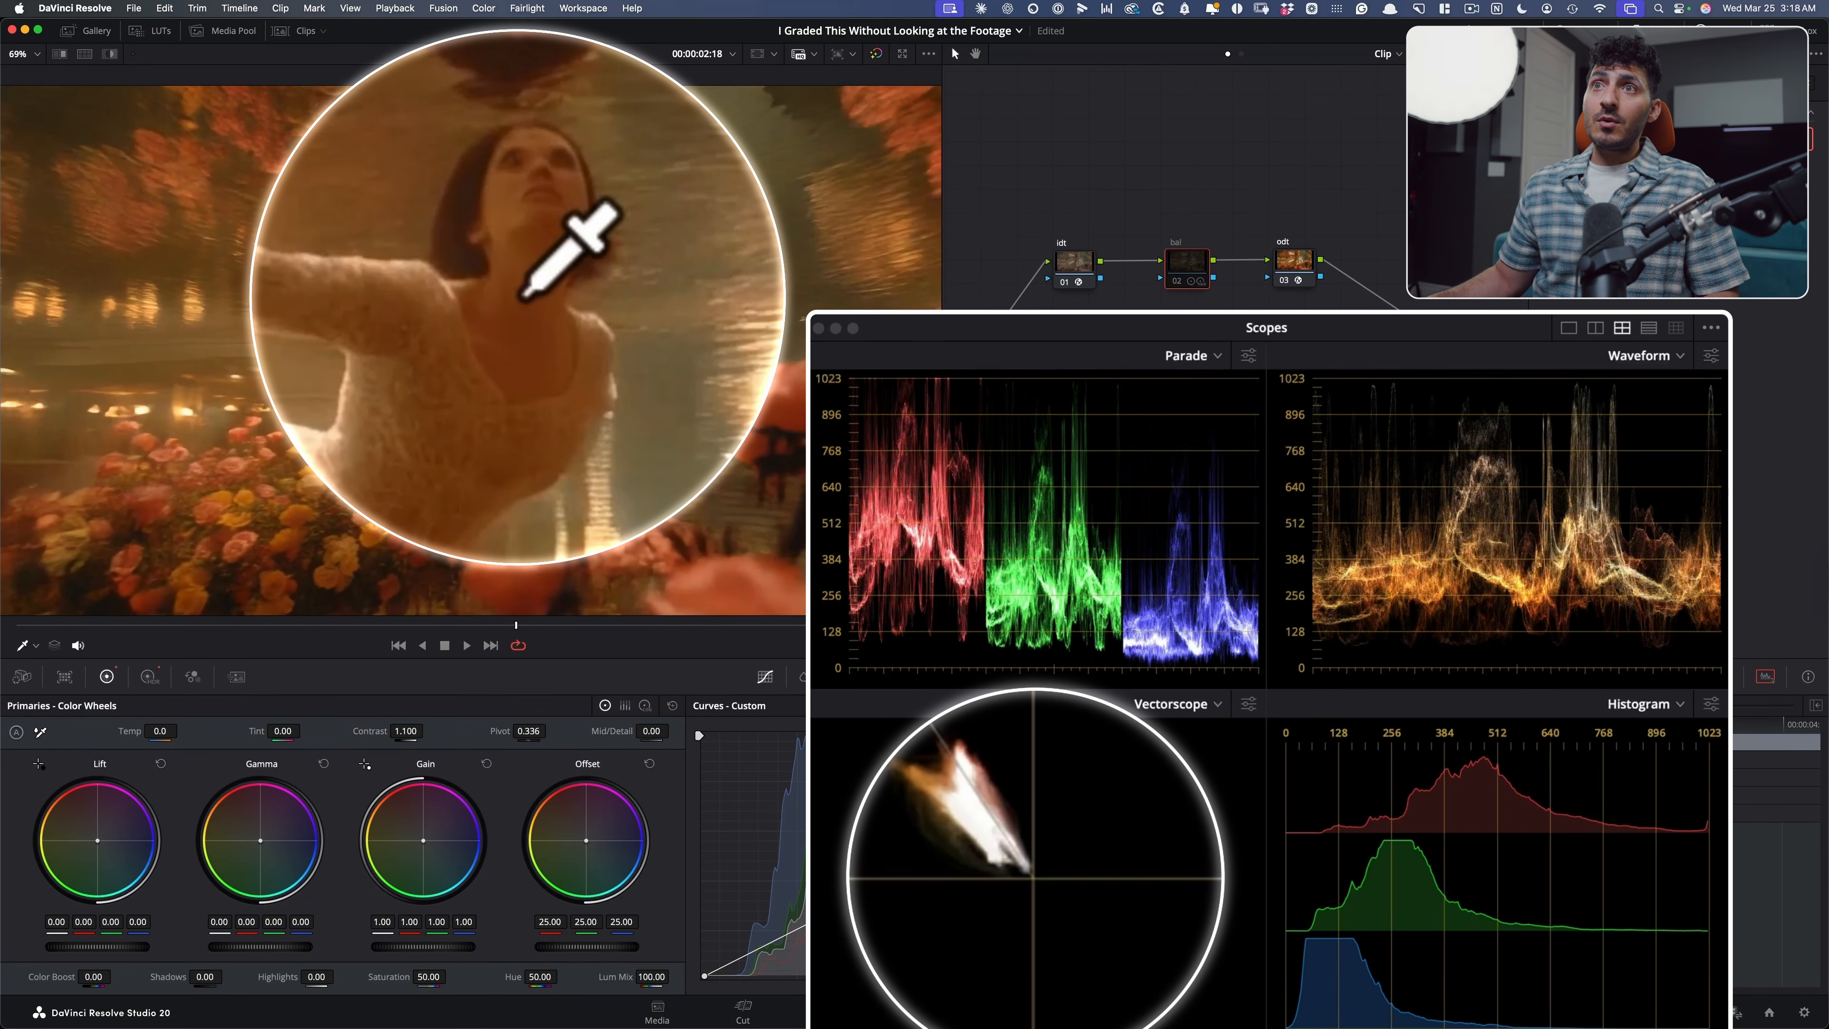
Step: Turn on Display Qualifier Focus for the scopes, select the viewer's qualifier picker and compare skin tones at 00:00:02:18 with the bal node off and on
click(1711, 329)
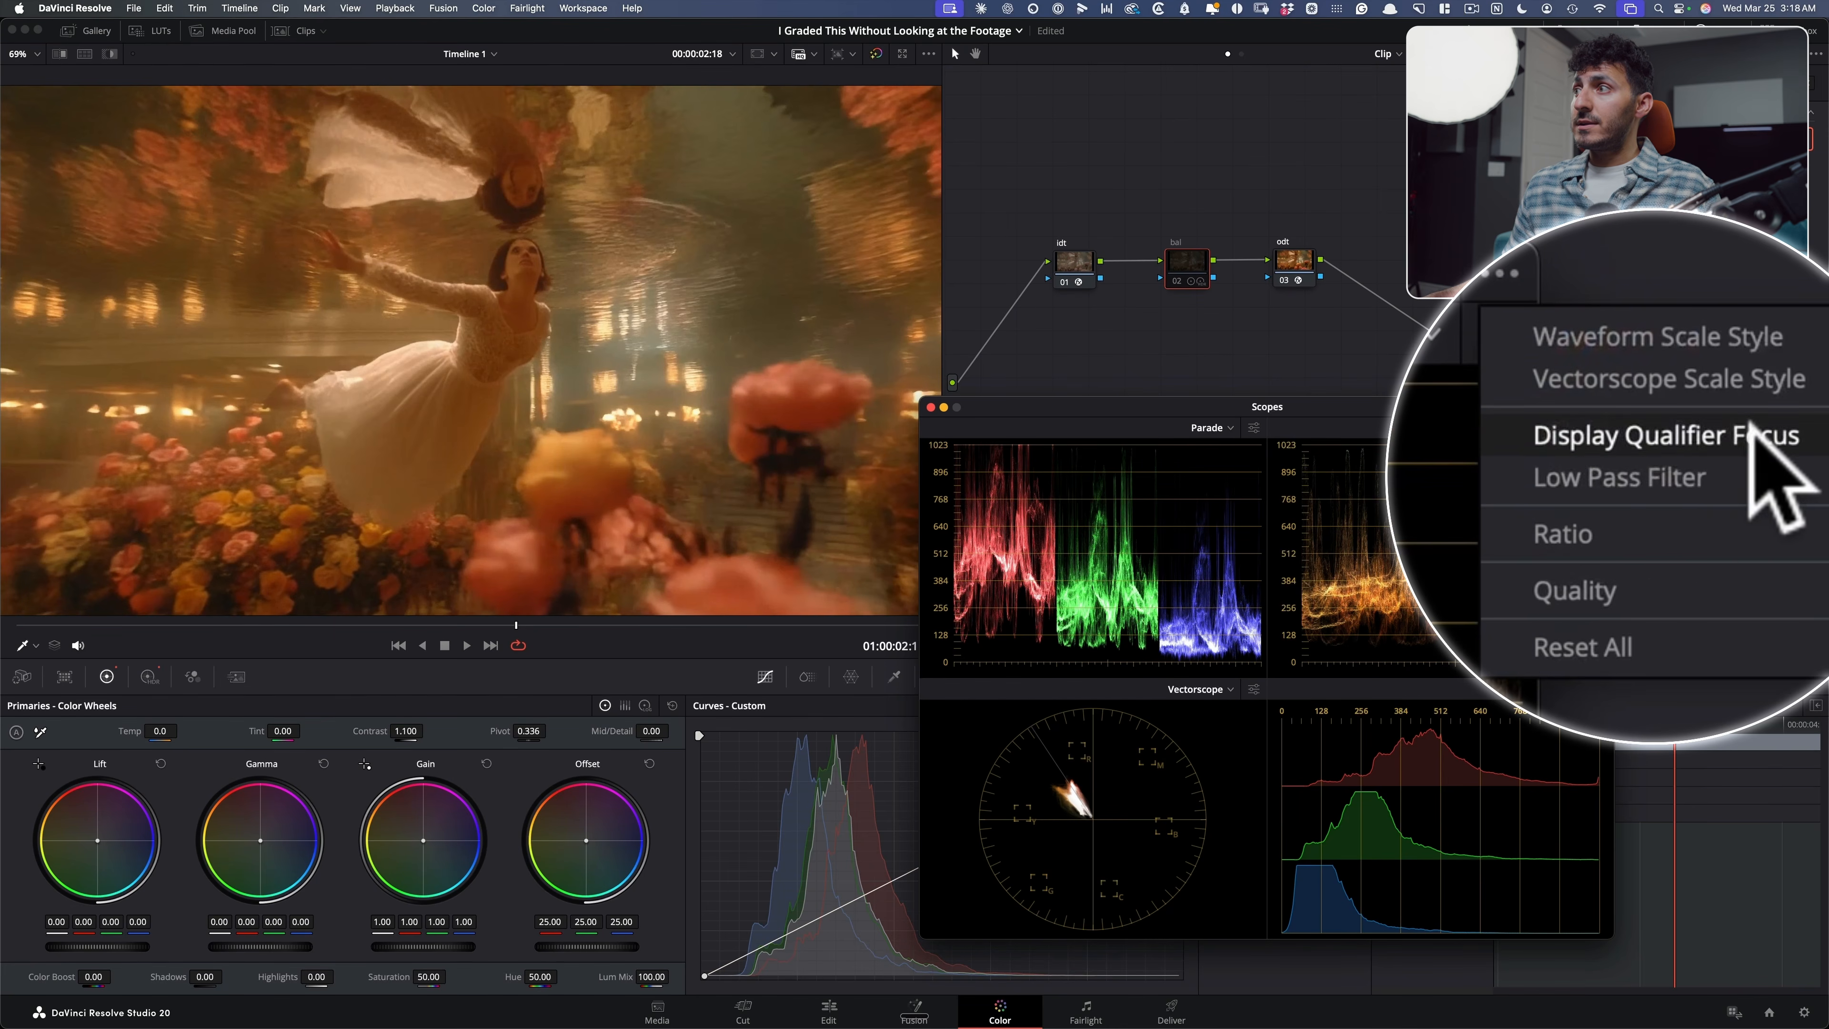
click(1689, 473)
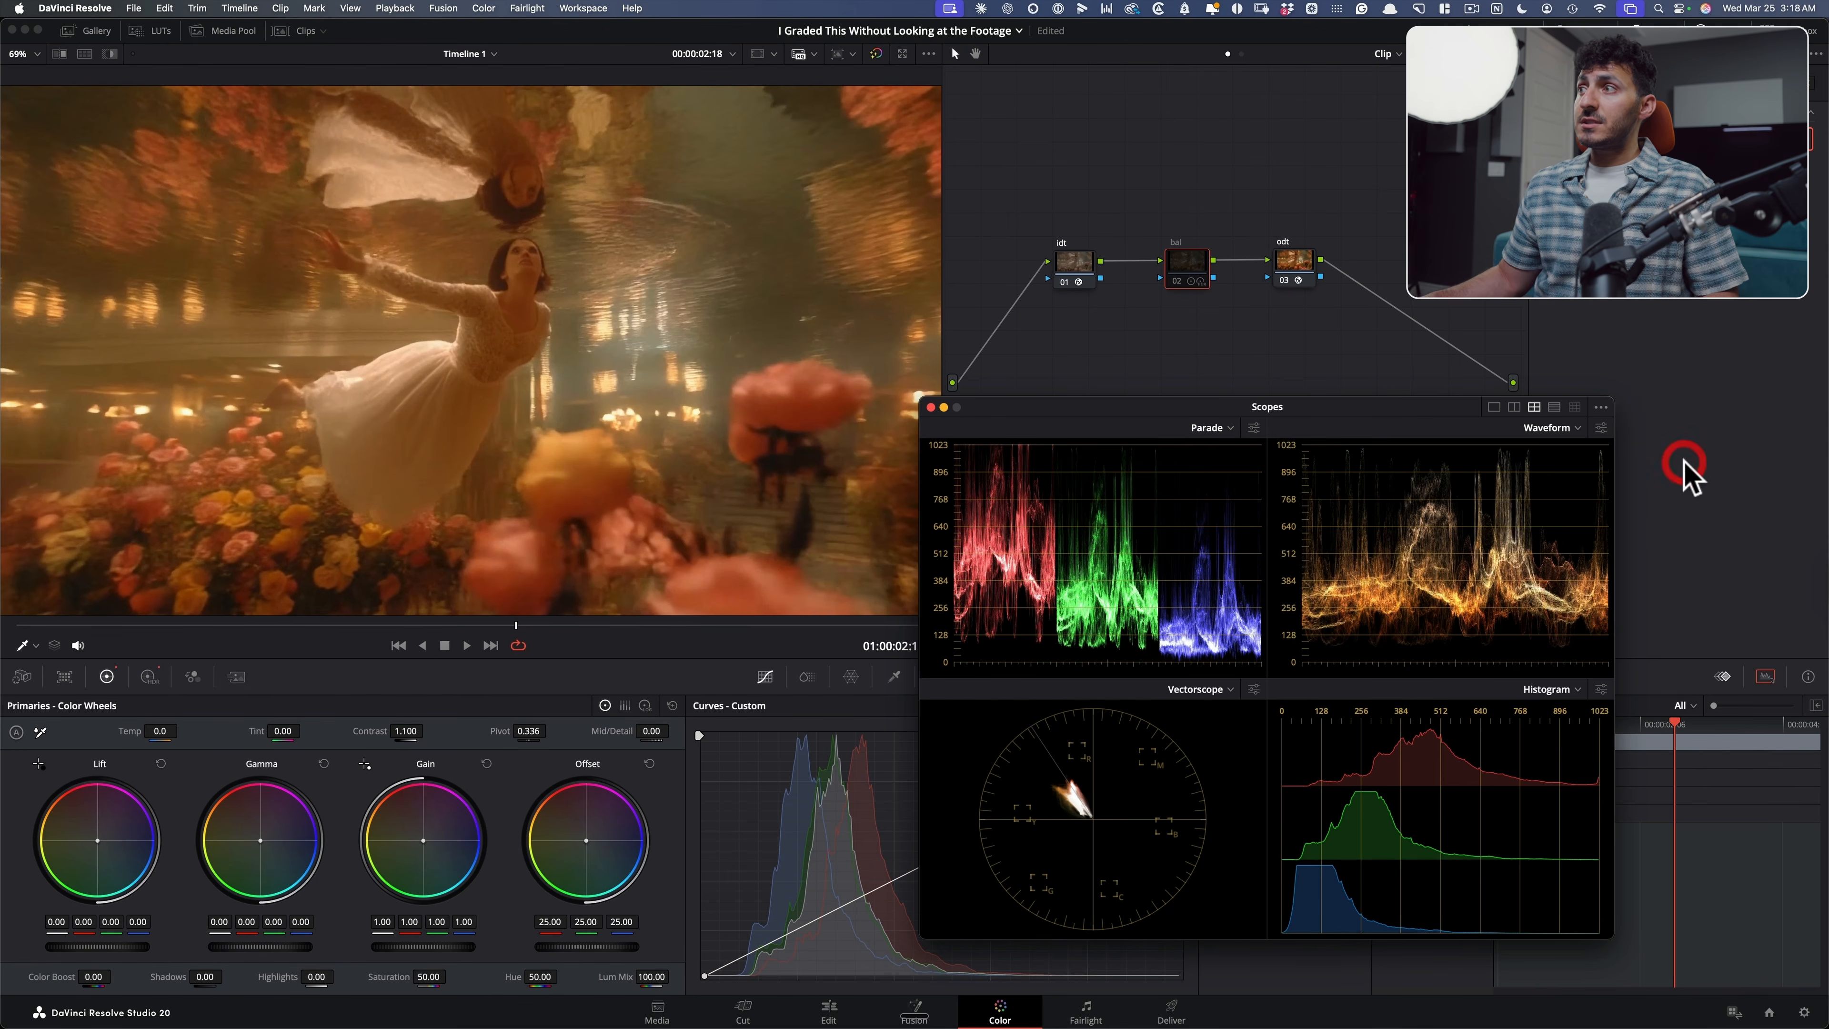
click(33, 645)
click(51, 695)
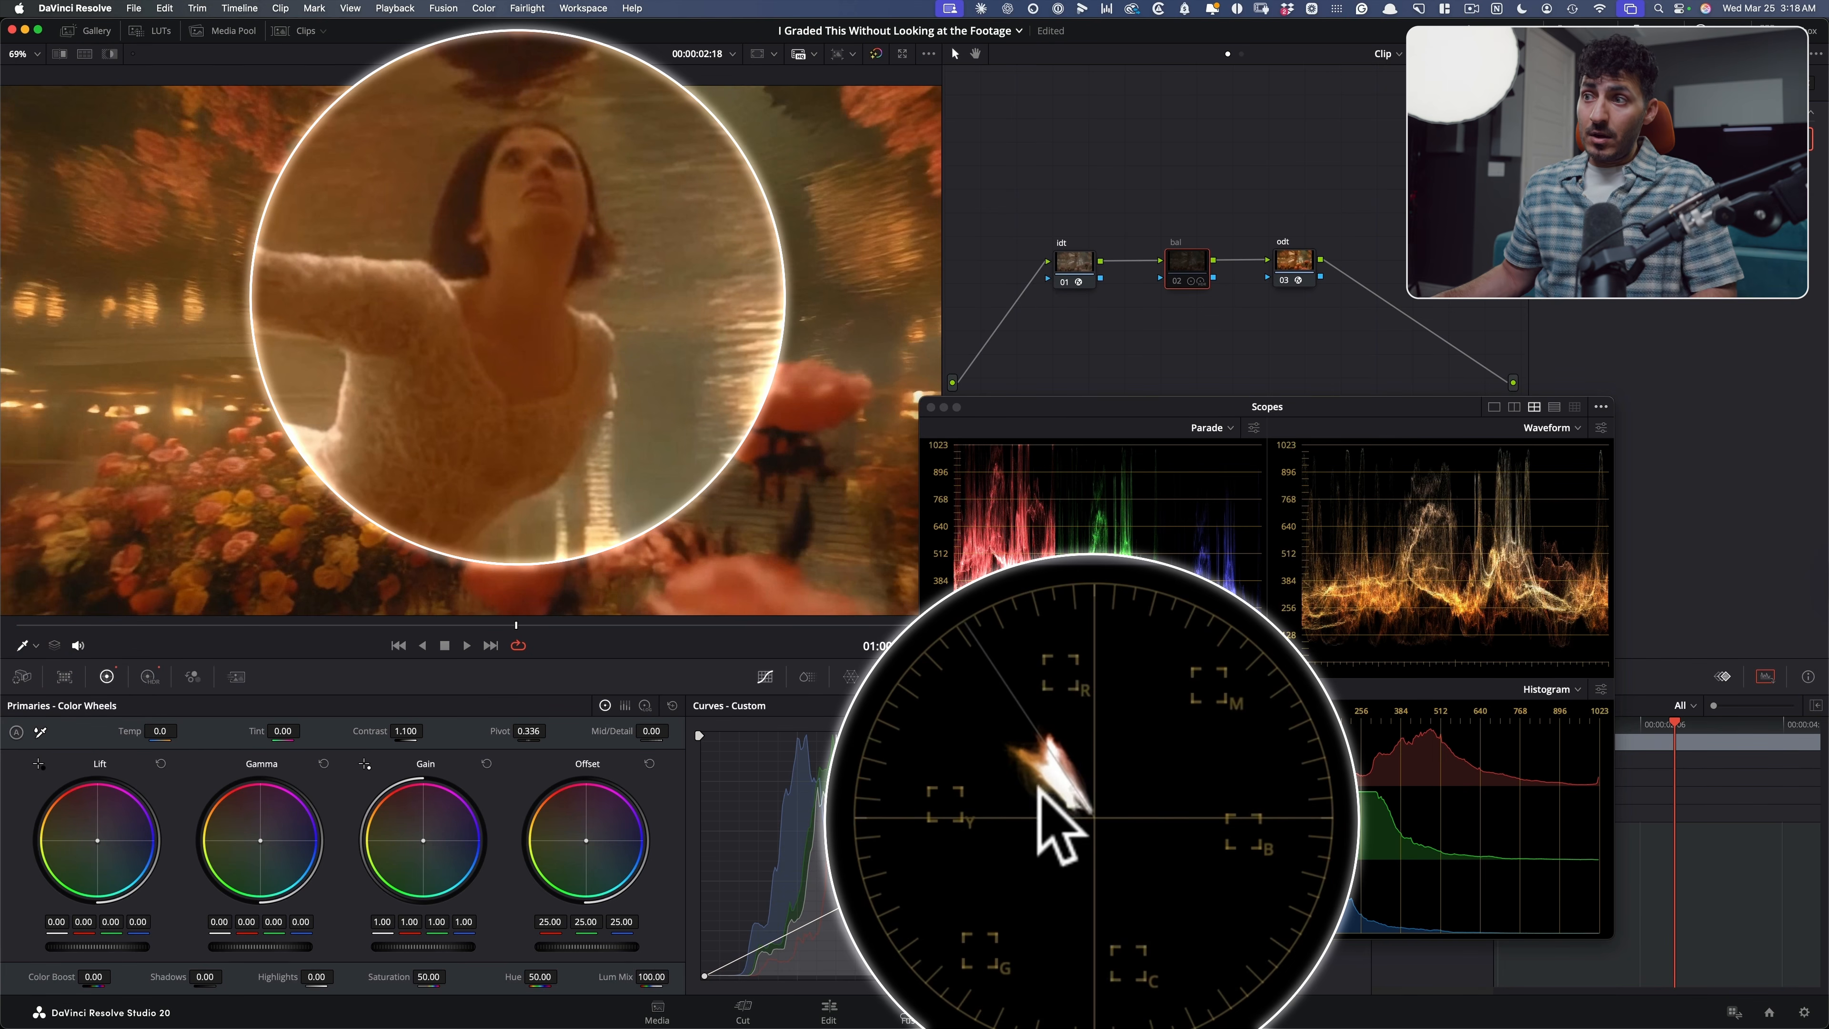
key(super+d)
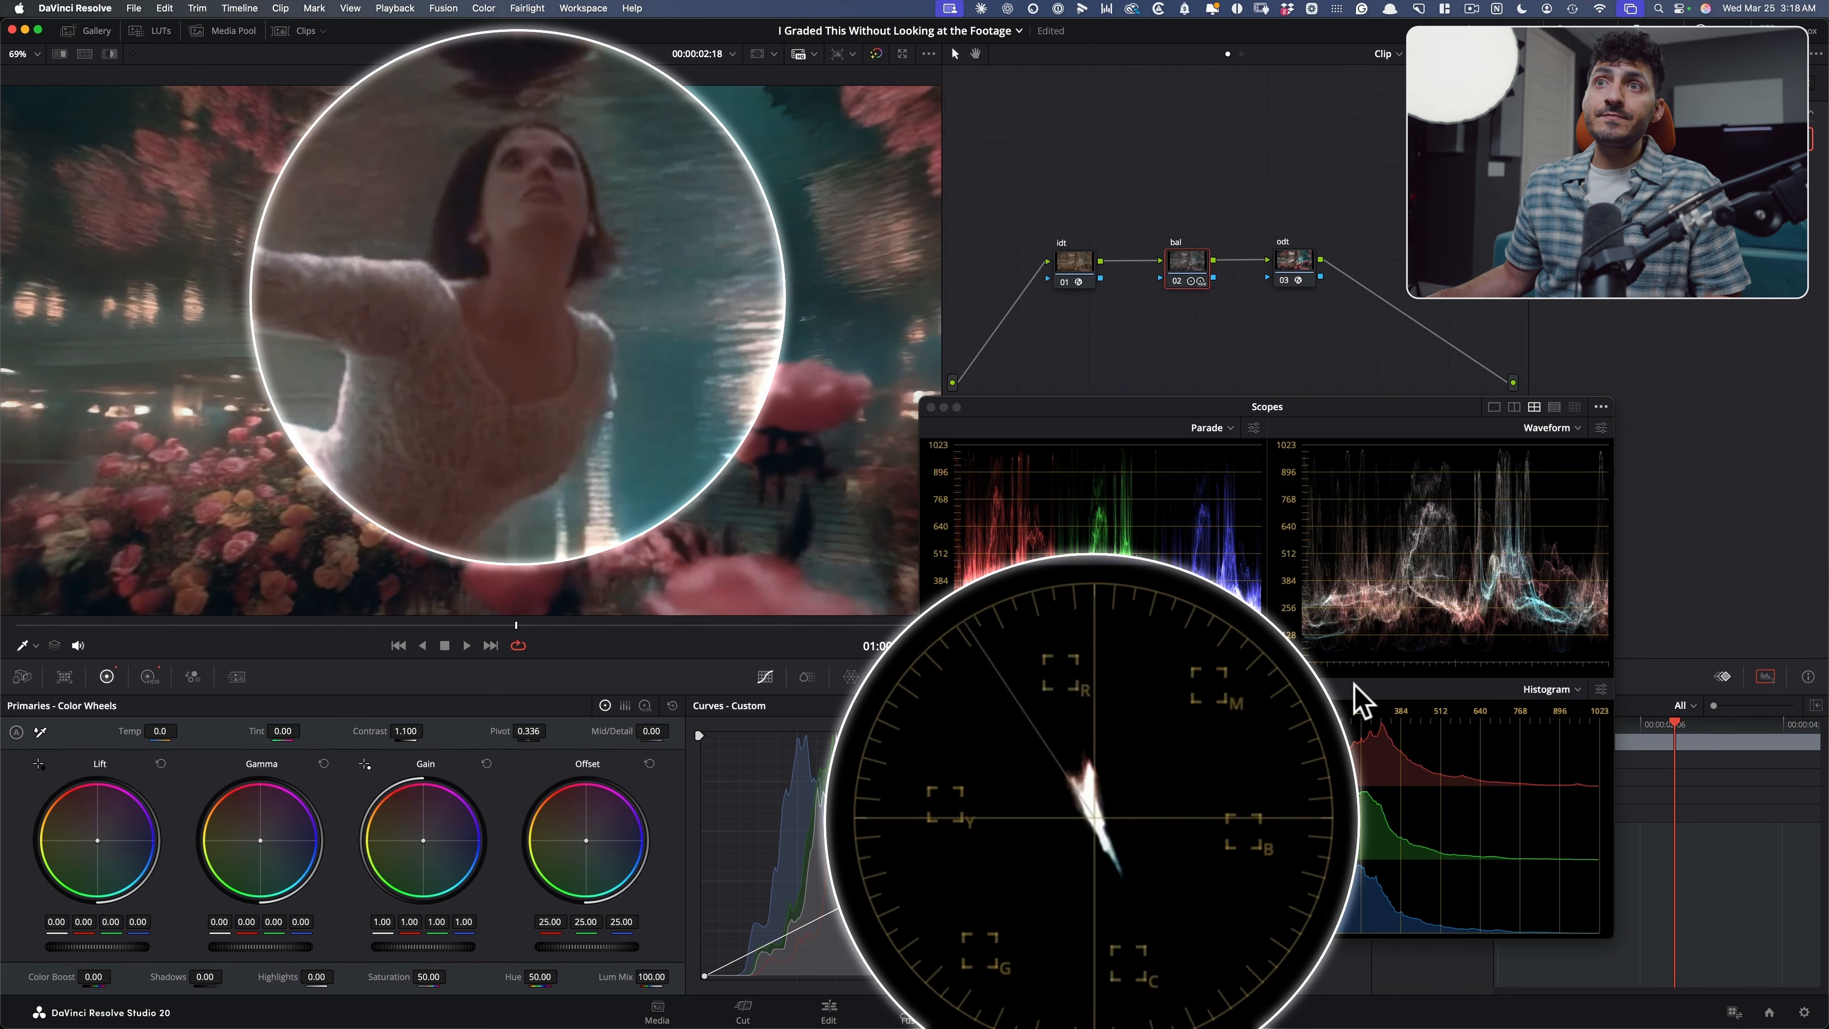
key(super+d)
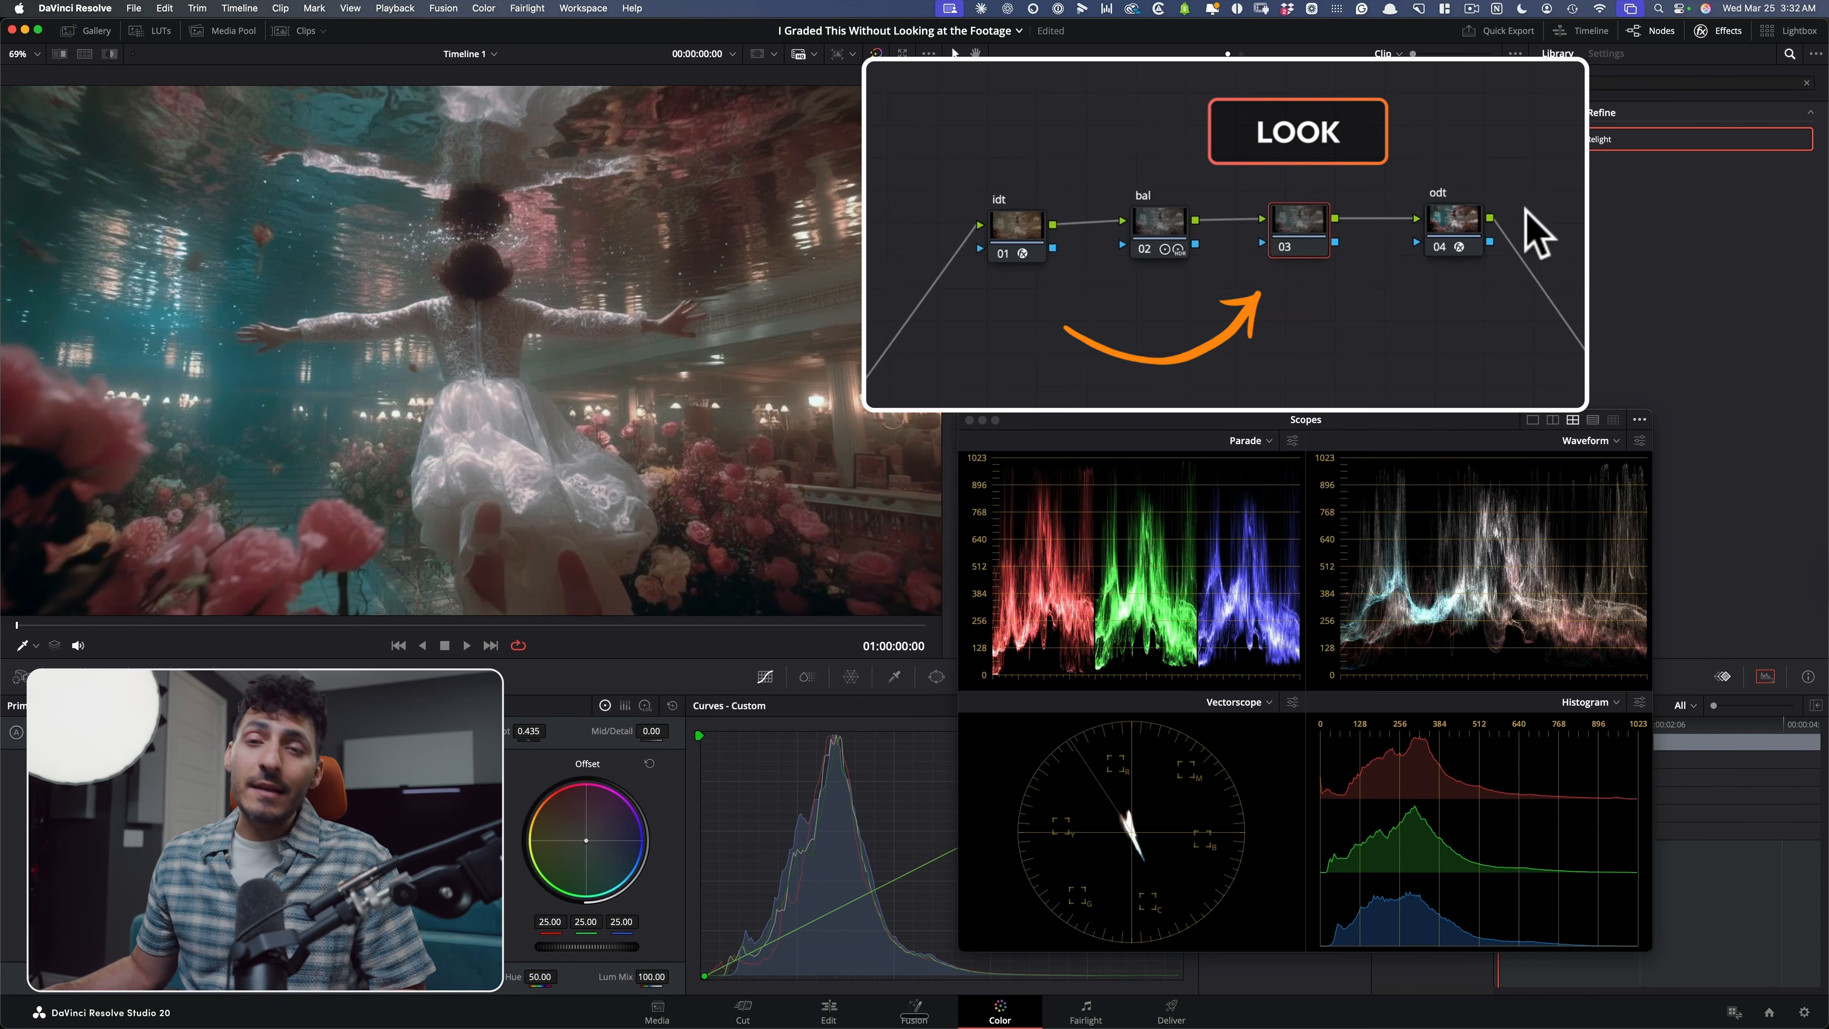
Step: Find RapidGrade in the effects library, apply it to node 03 and reposition the Scopes window clear of its settings
click(1627, 82)
text(rad)
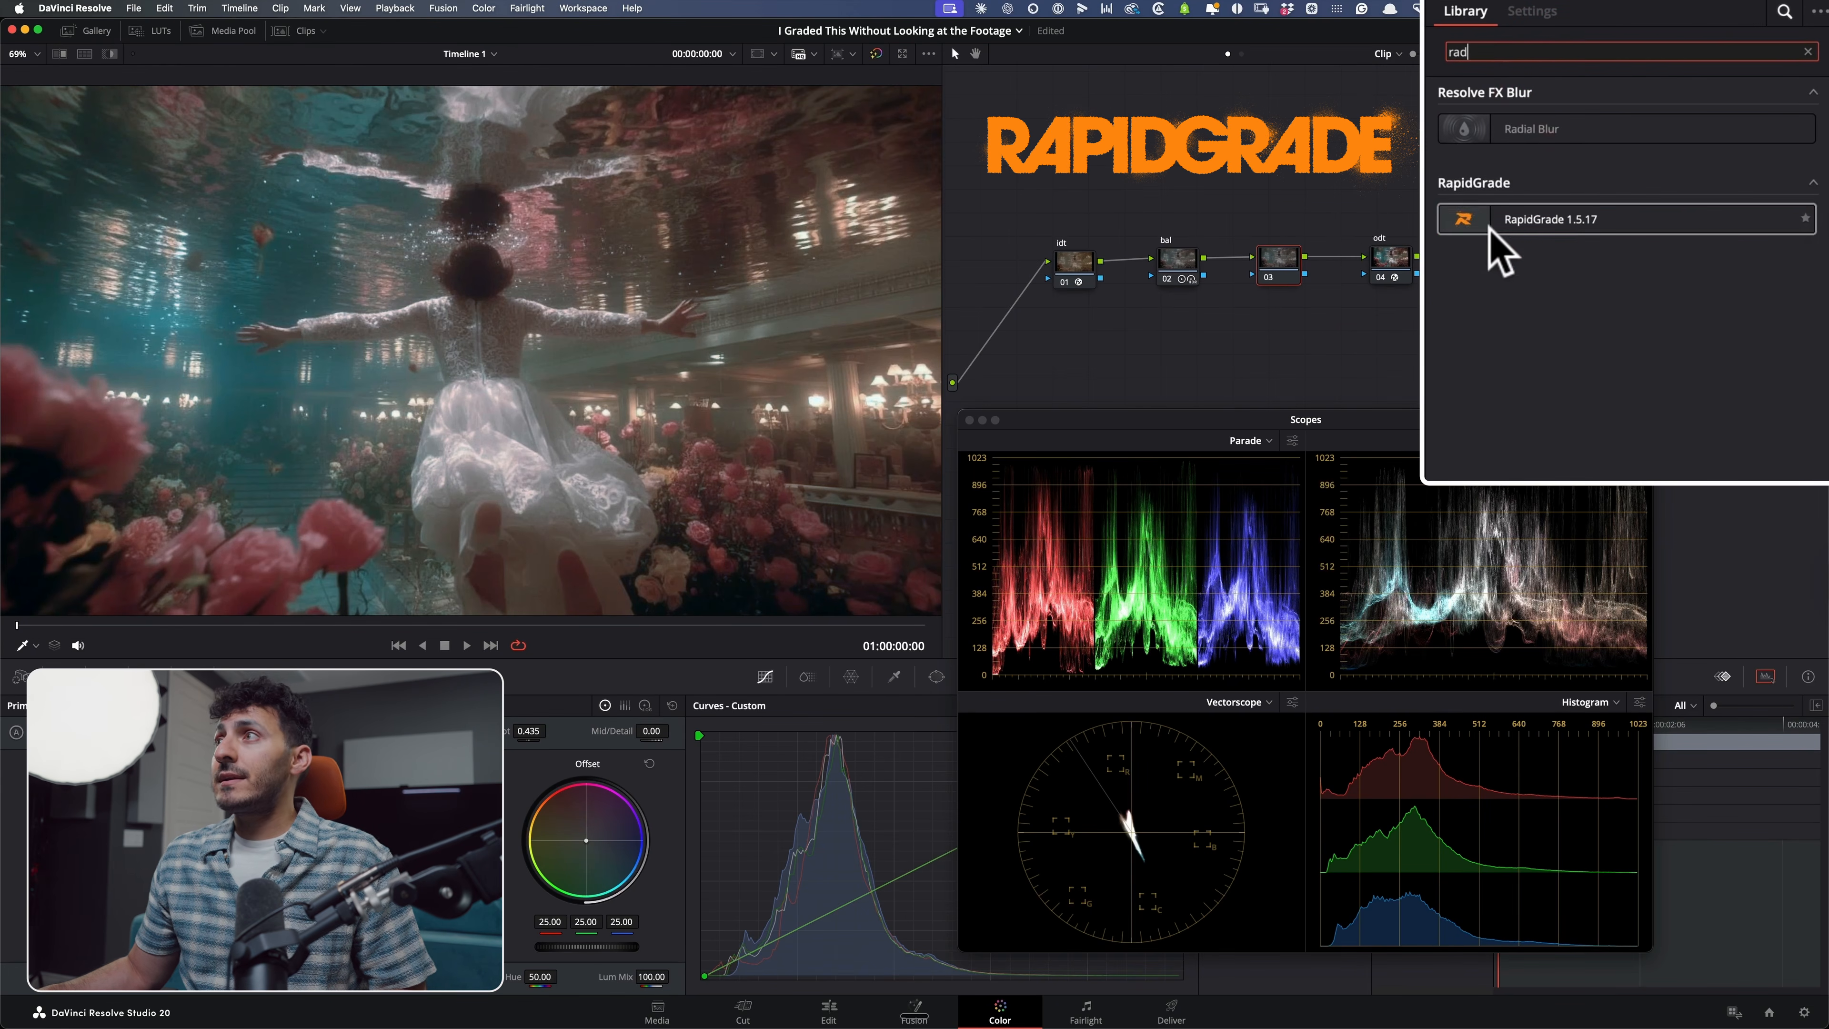
drag(1582, 212, 1285, 264)
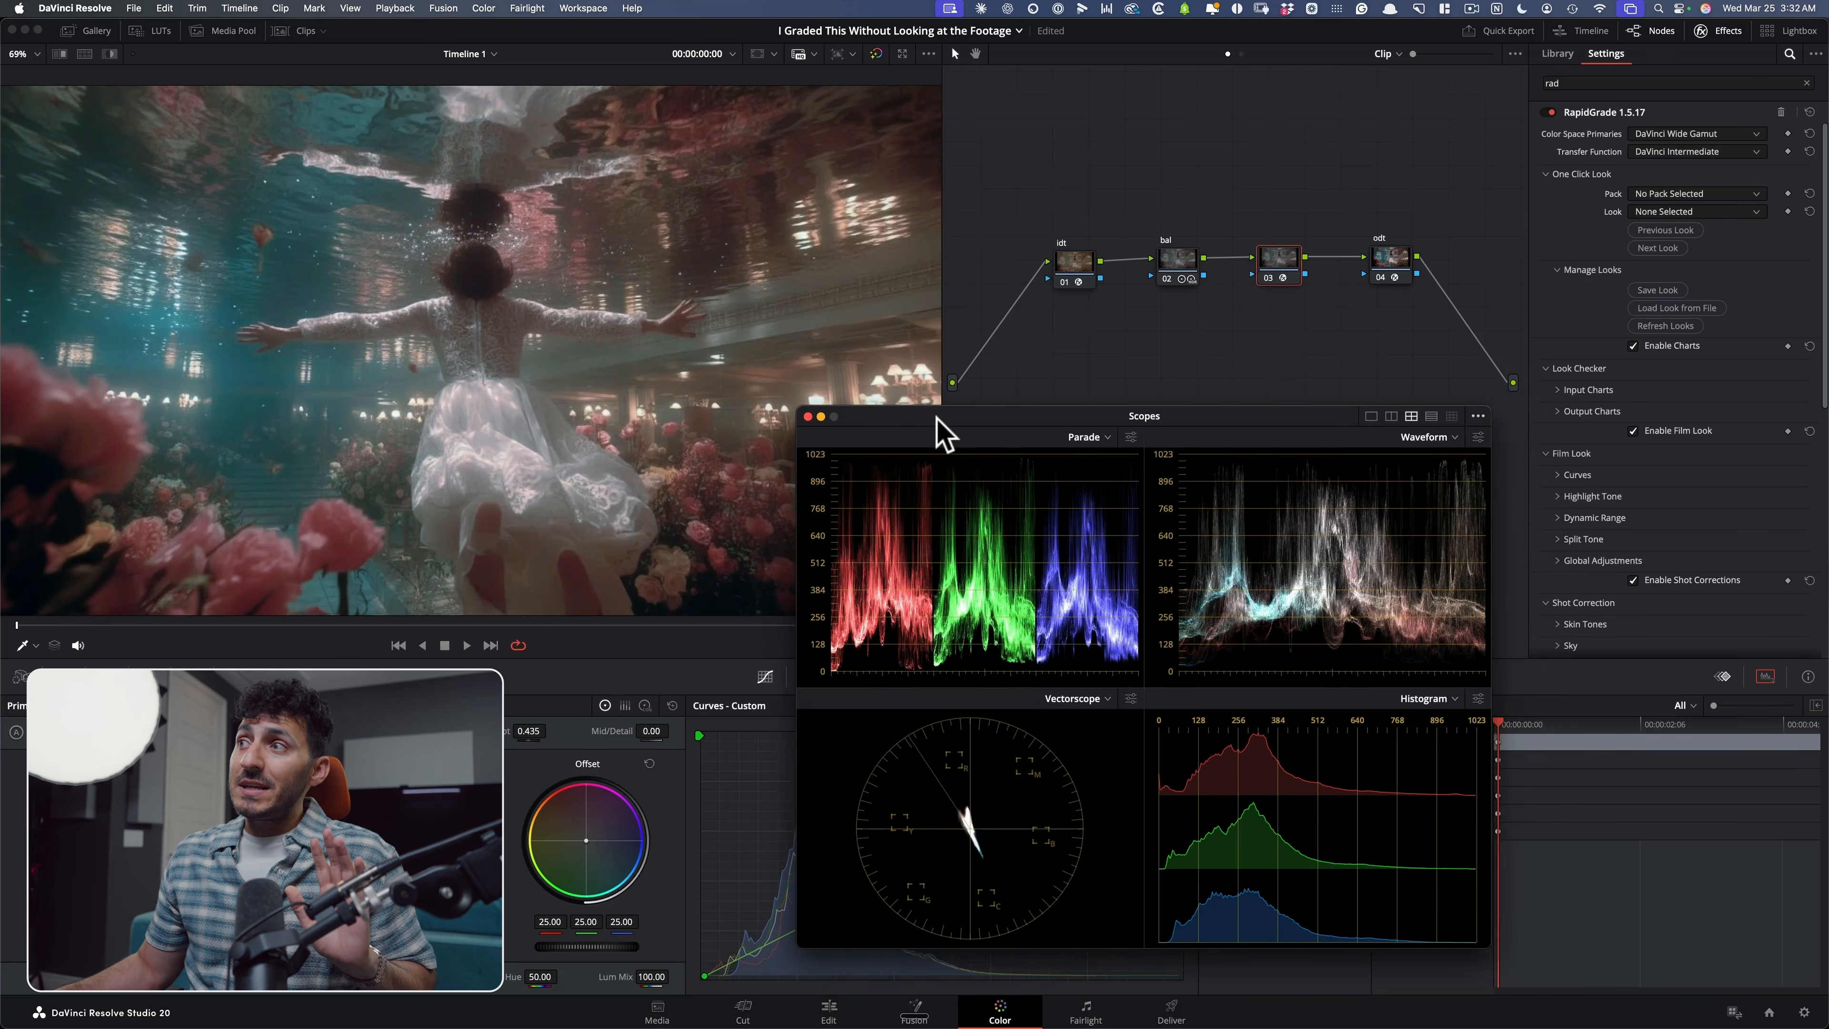
drag(935, 416, 963, 418)
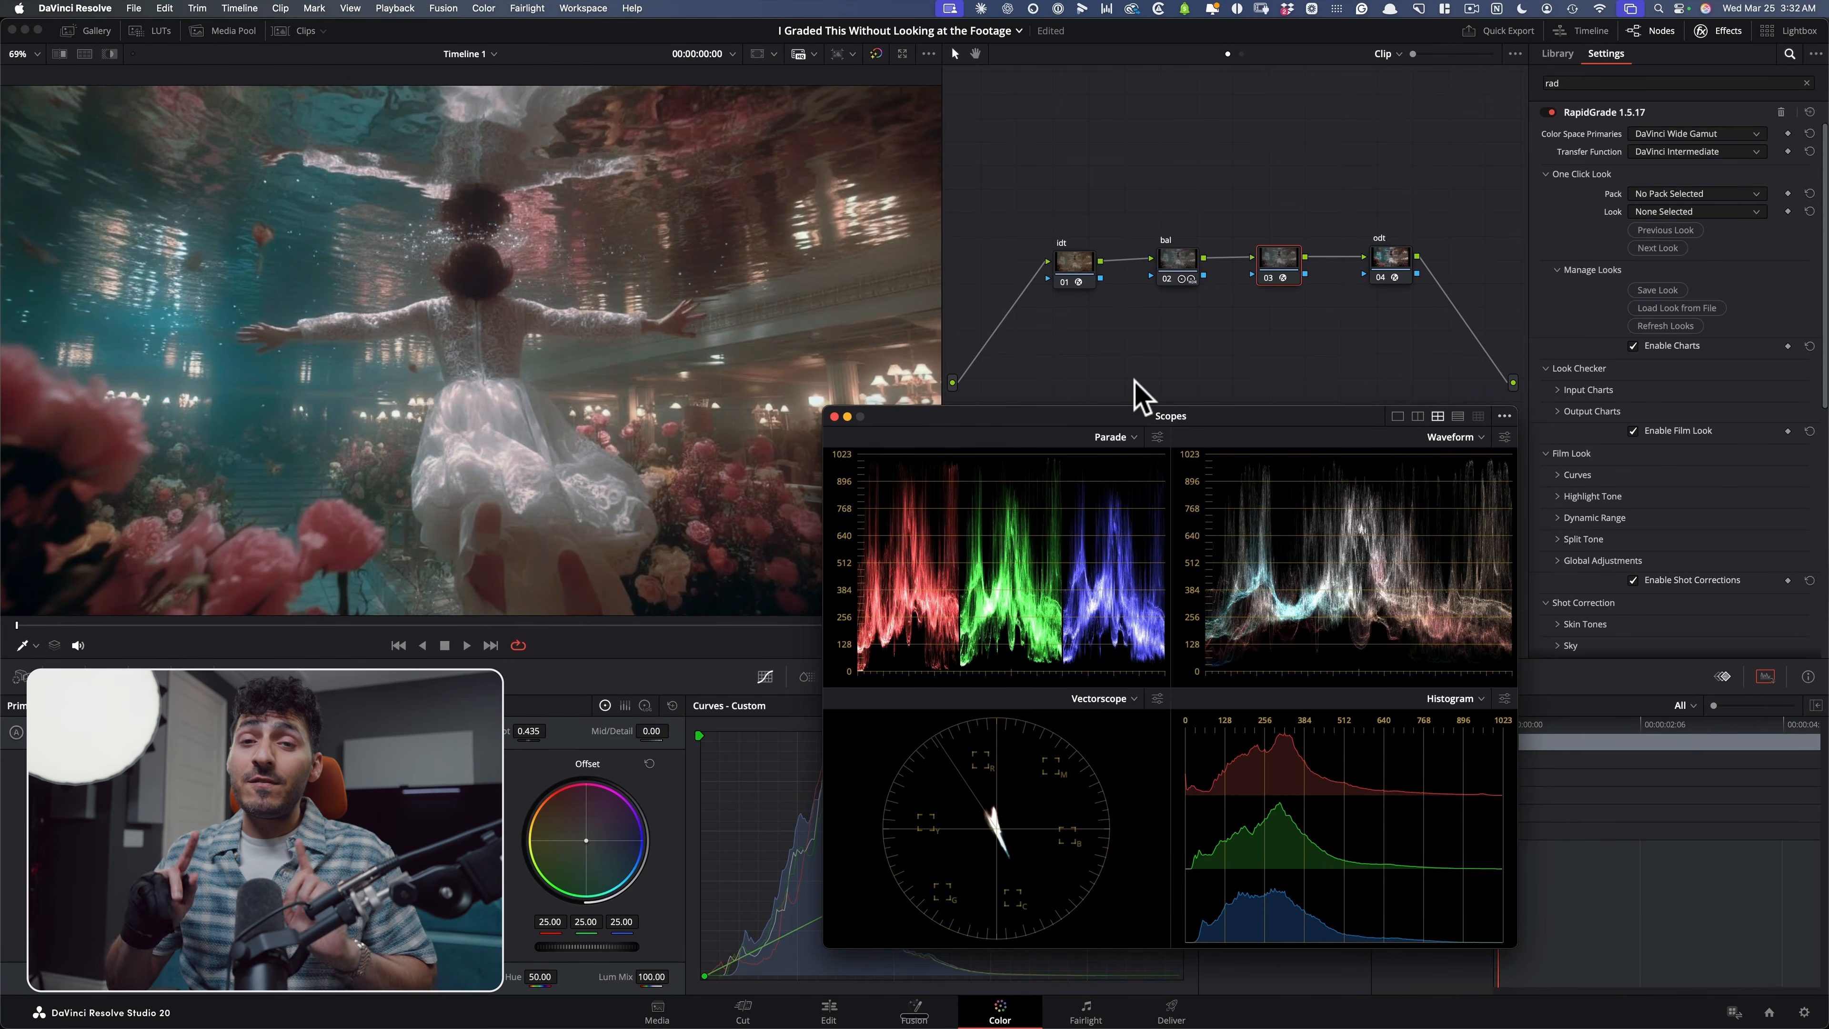
Step: Apply the Coral Depth look from the Essentials Pack in RapidGrade and compare the image with the grade bypassed
click(1695, 193)
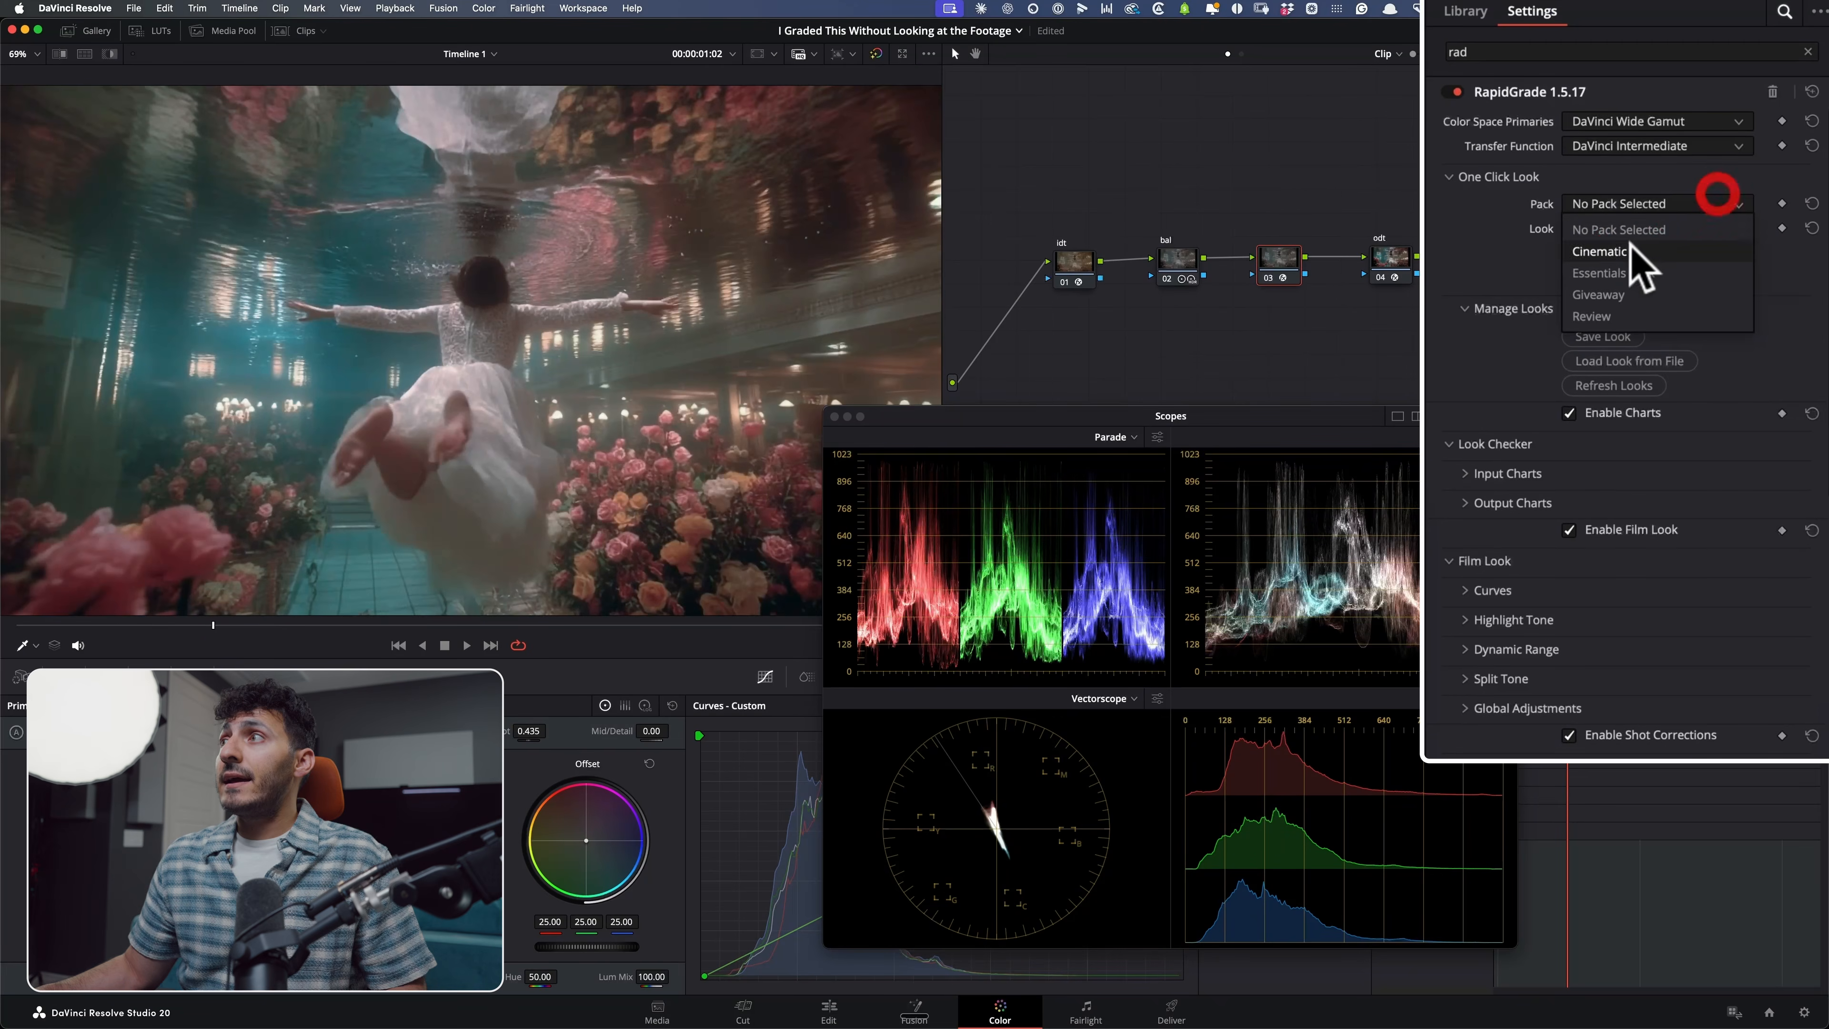
click(1678, 229)
click(1695, 211)
scroll(1714, 452, down, 4)
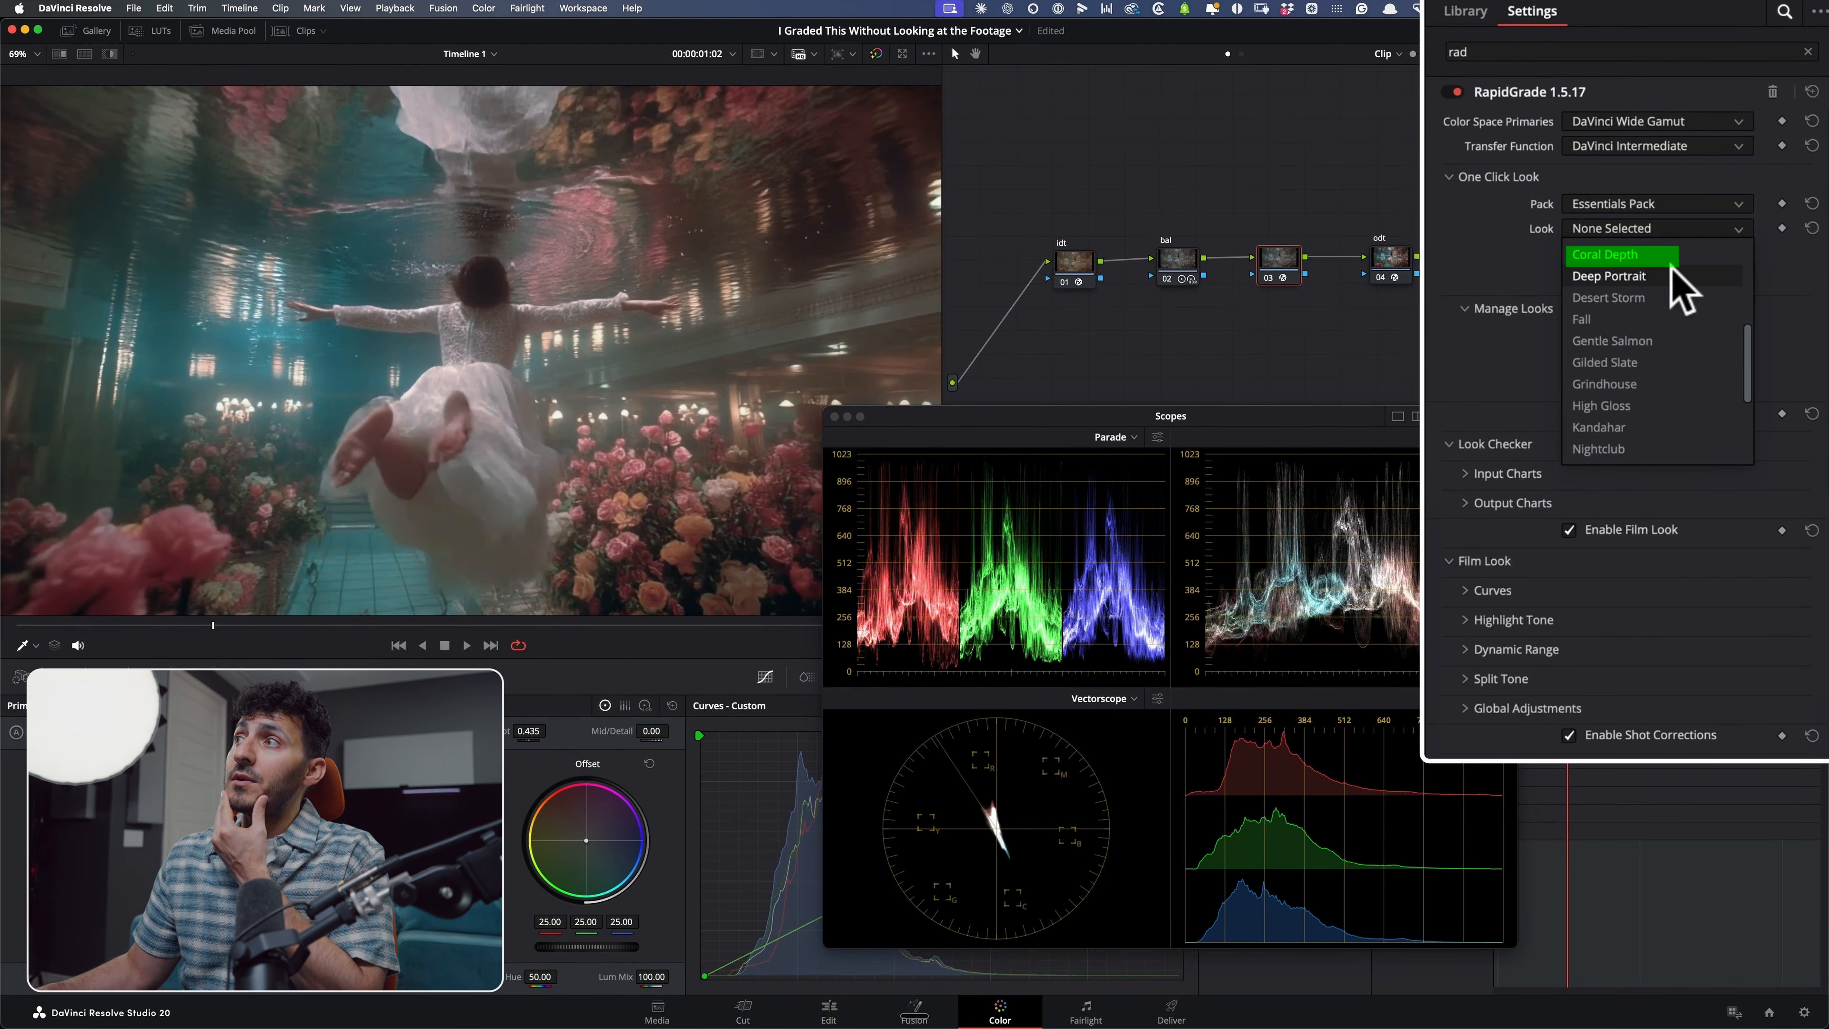
click(1648, 256)
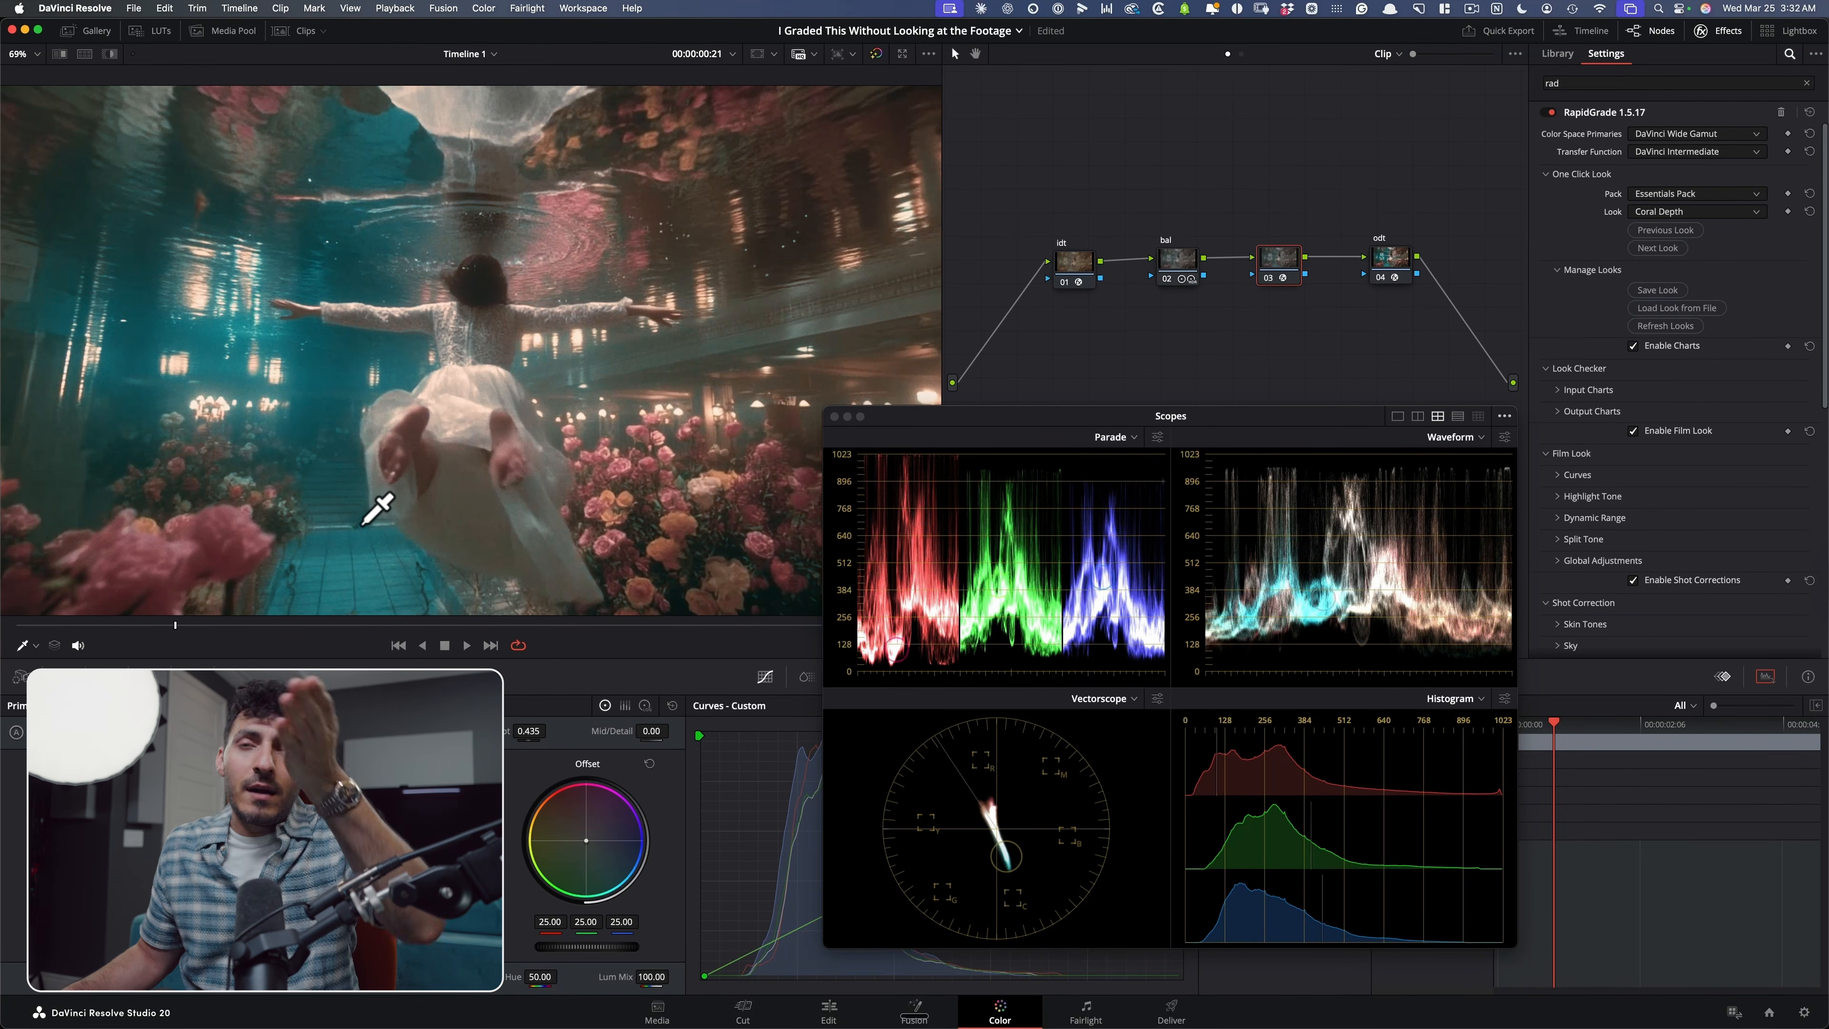
click(88, 399)
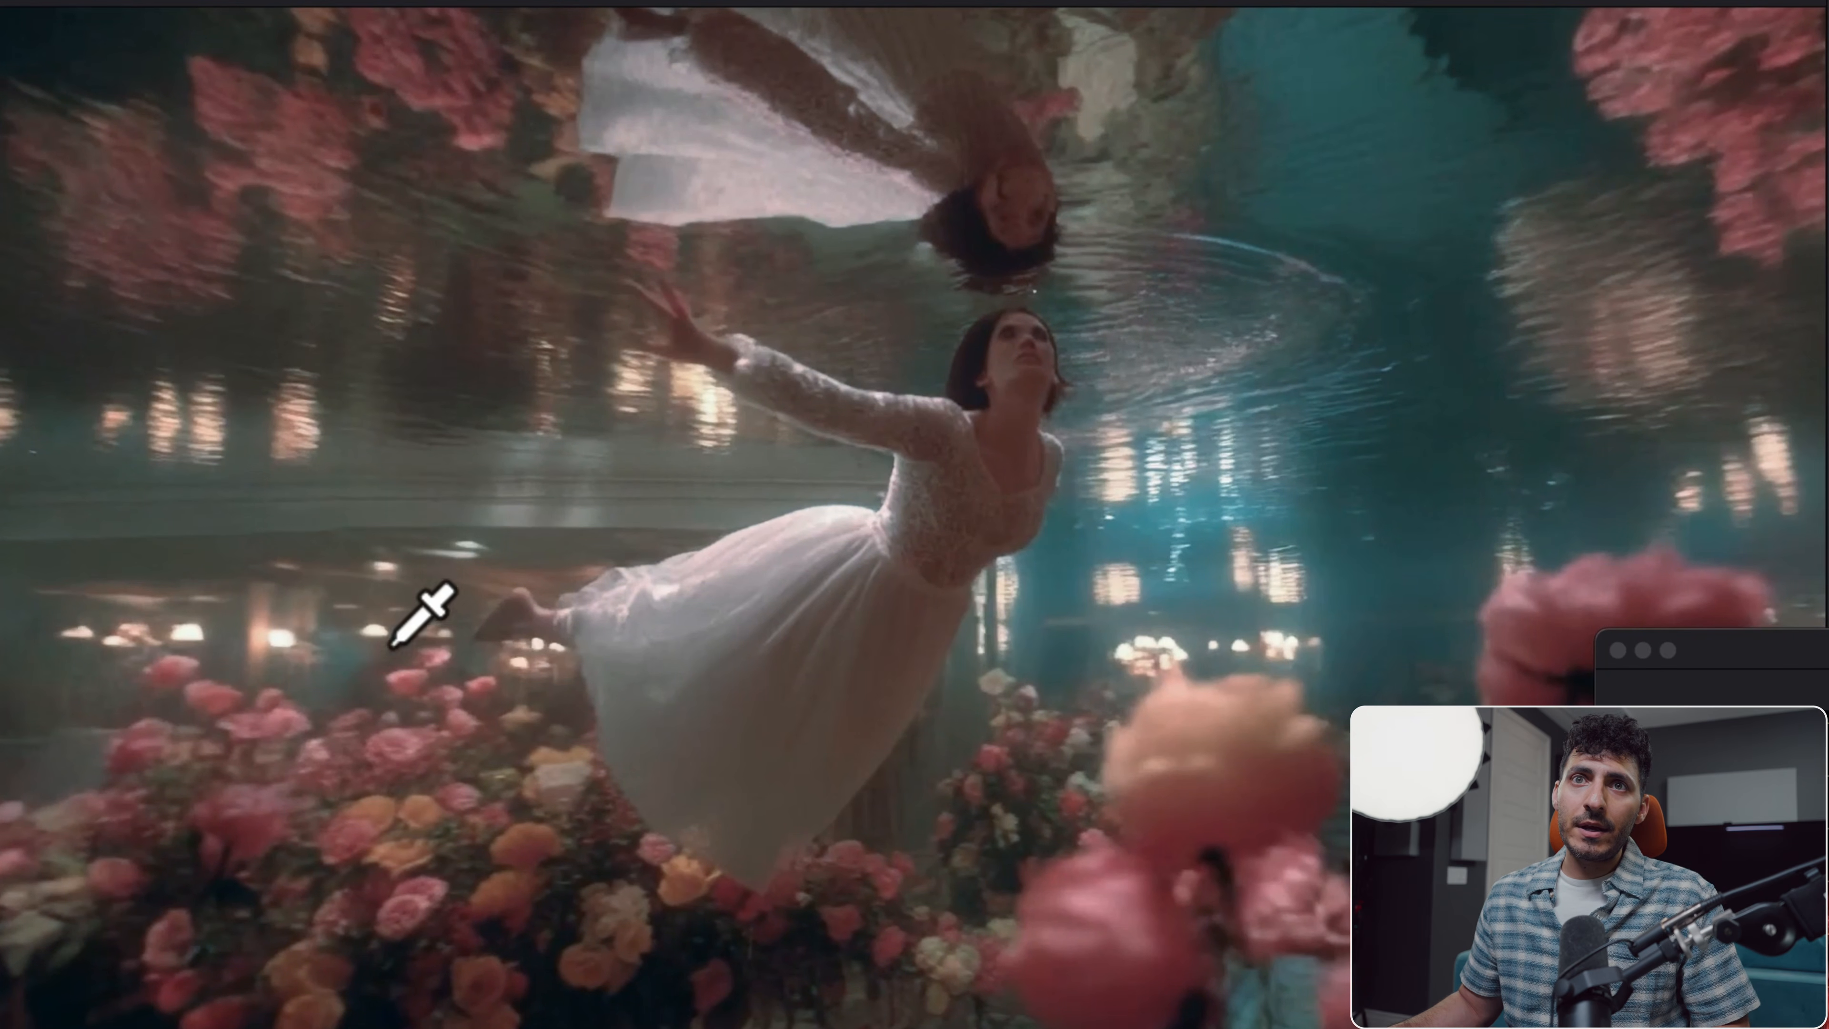
key(shift+d)
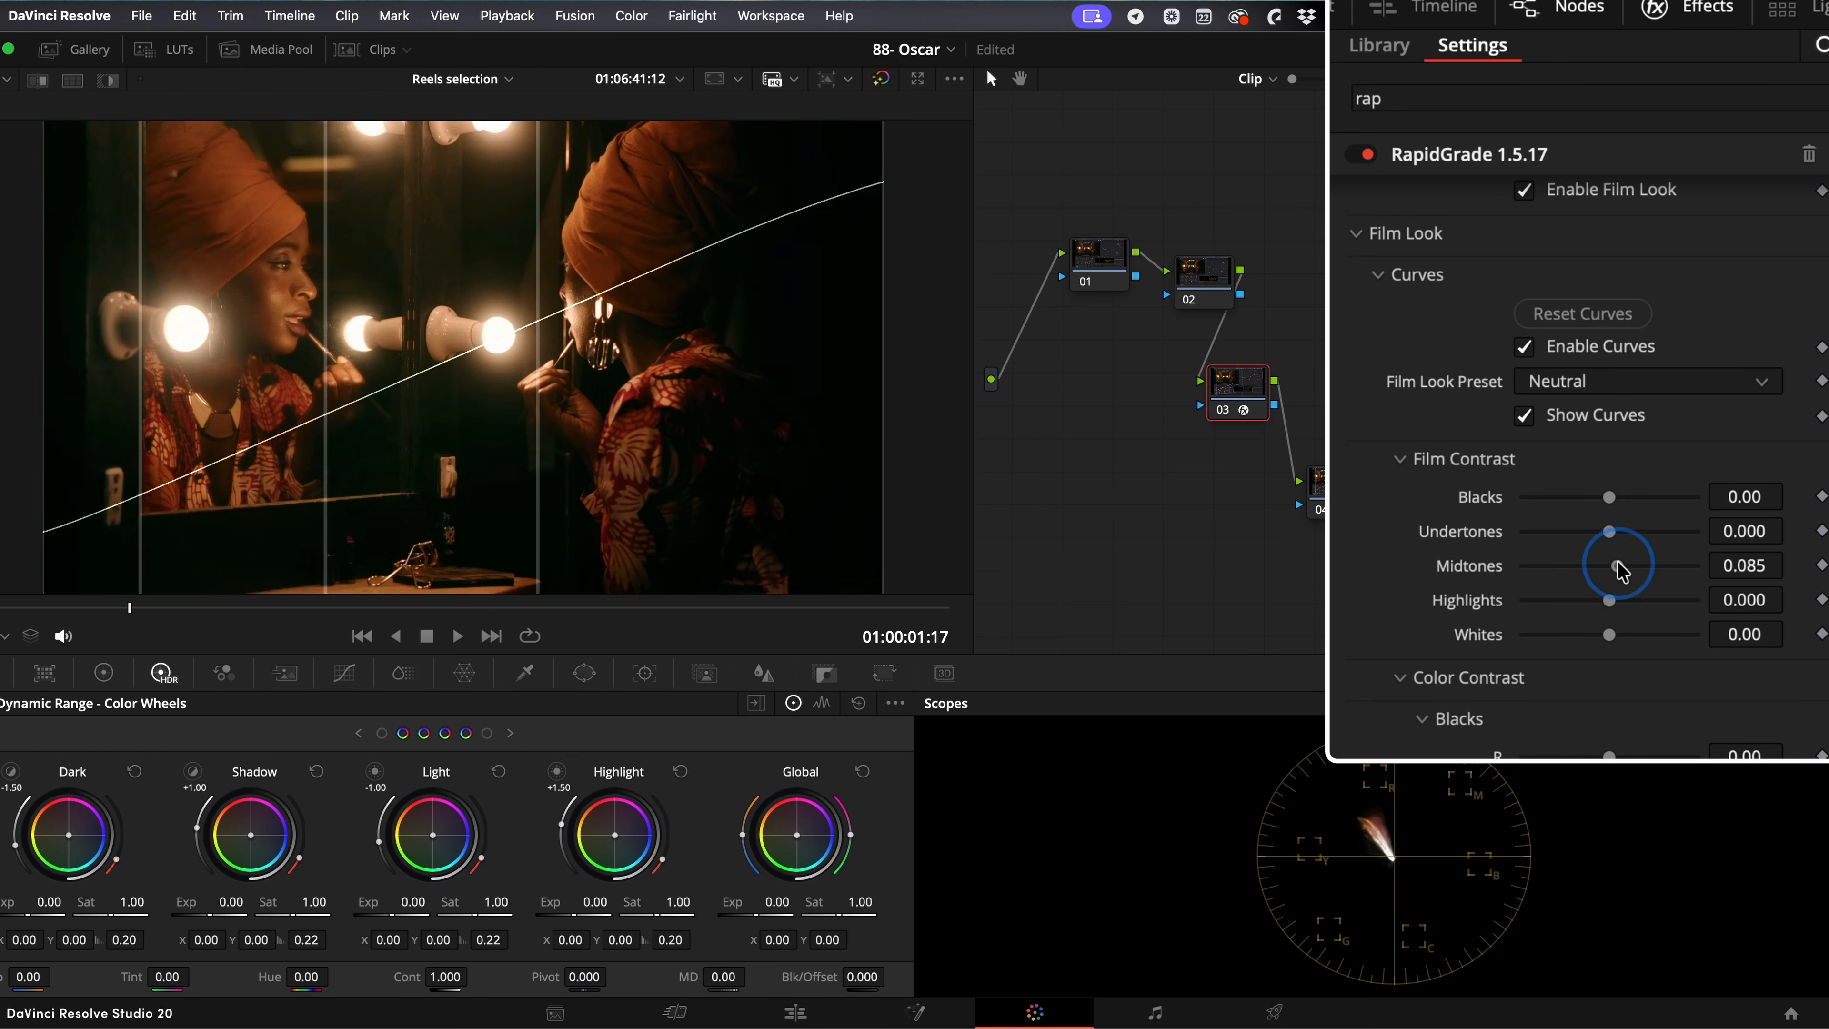
Step: Adjust the Film Contrast midtones of RapidGrade on node 03 in the Reels selection timeline
drag(1620, 571, 1601, 538)
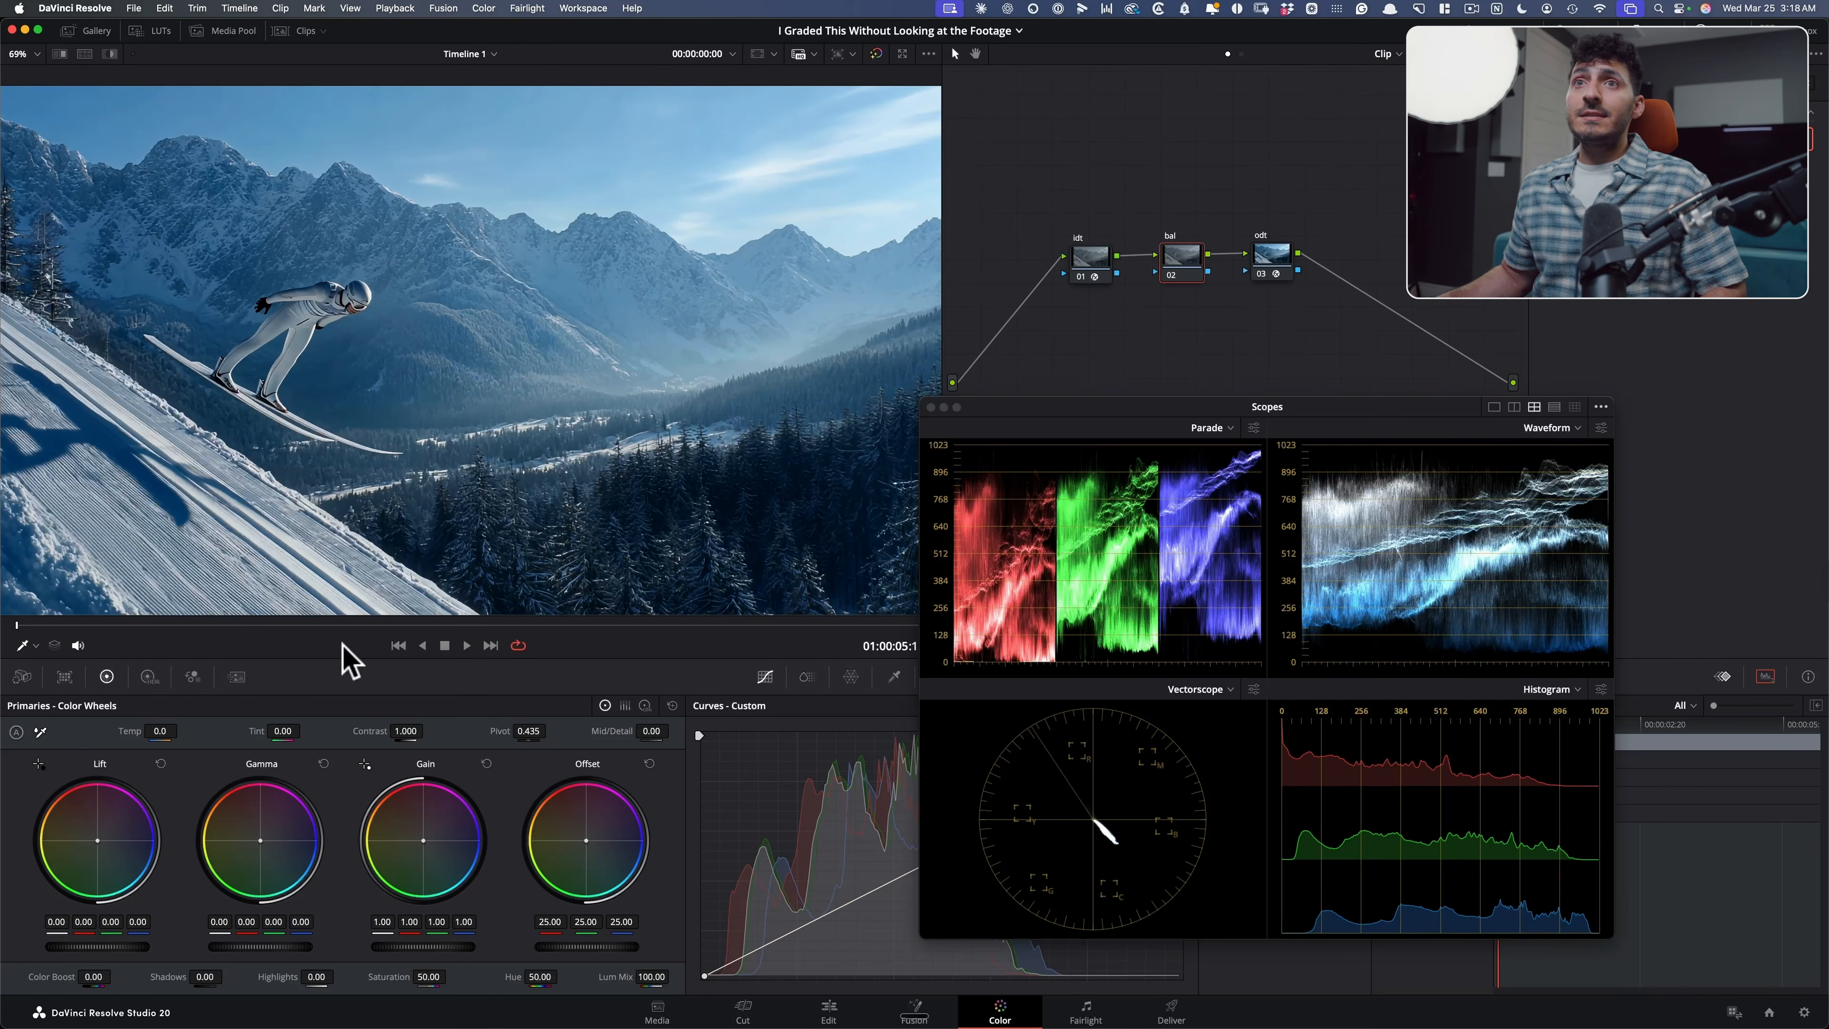
Step: Align the shadows in the parade at 00:00:04:20 of the ski clip by moving the blue and green custom curves' black points inward
drag(206, 624, 705, 625)
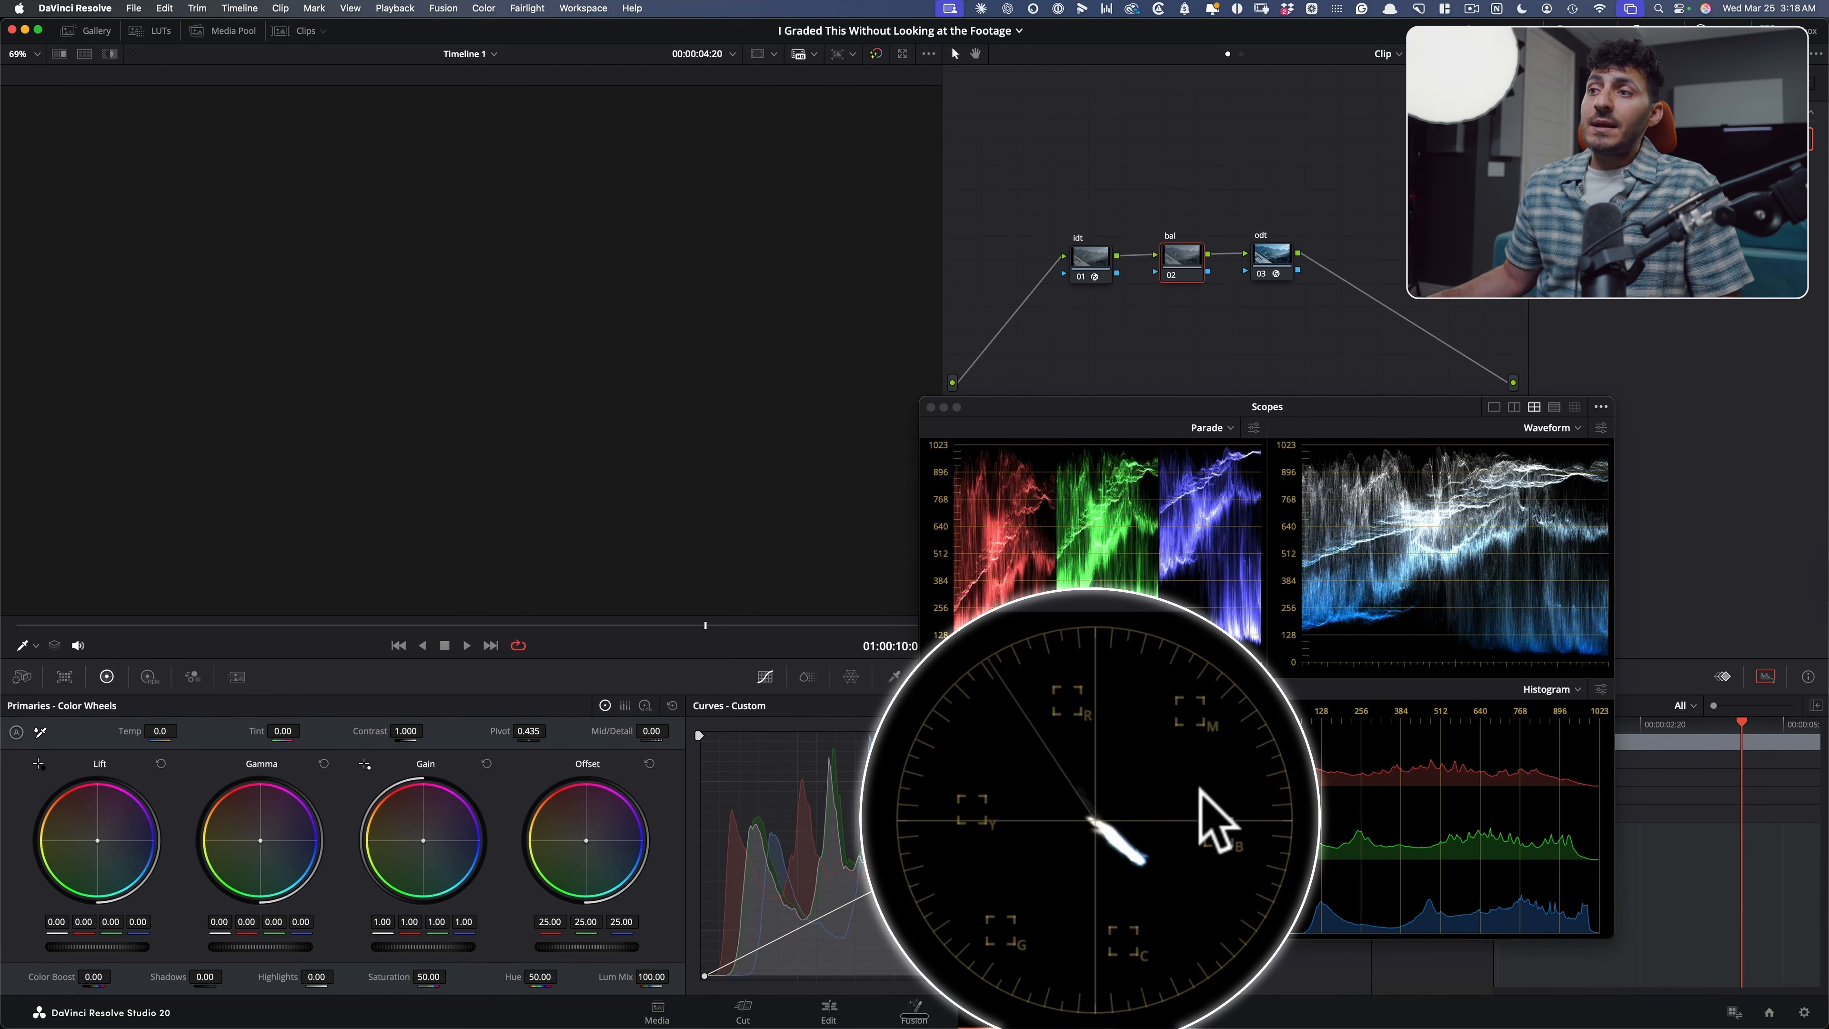
drag(1152, 408, 880, 99)
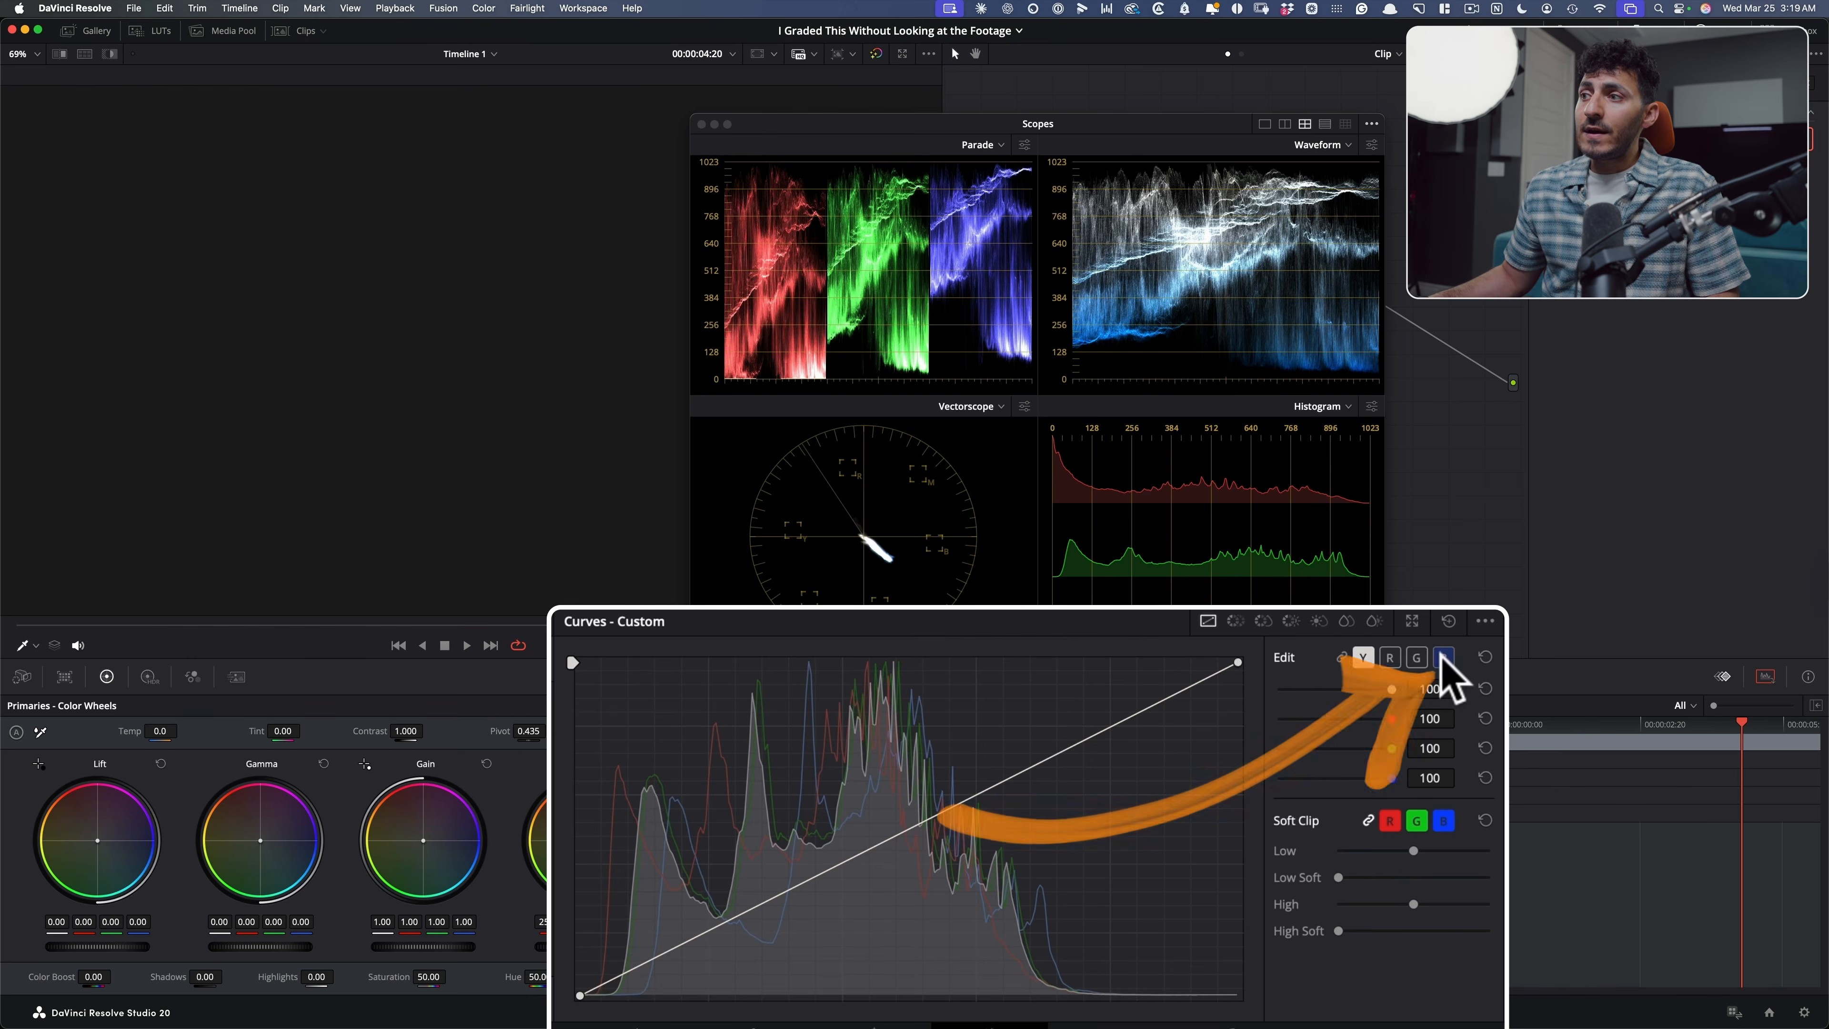
click(1442, 659)
drag(580, 994, 631, 994)
click(1415, 658)
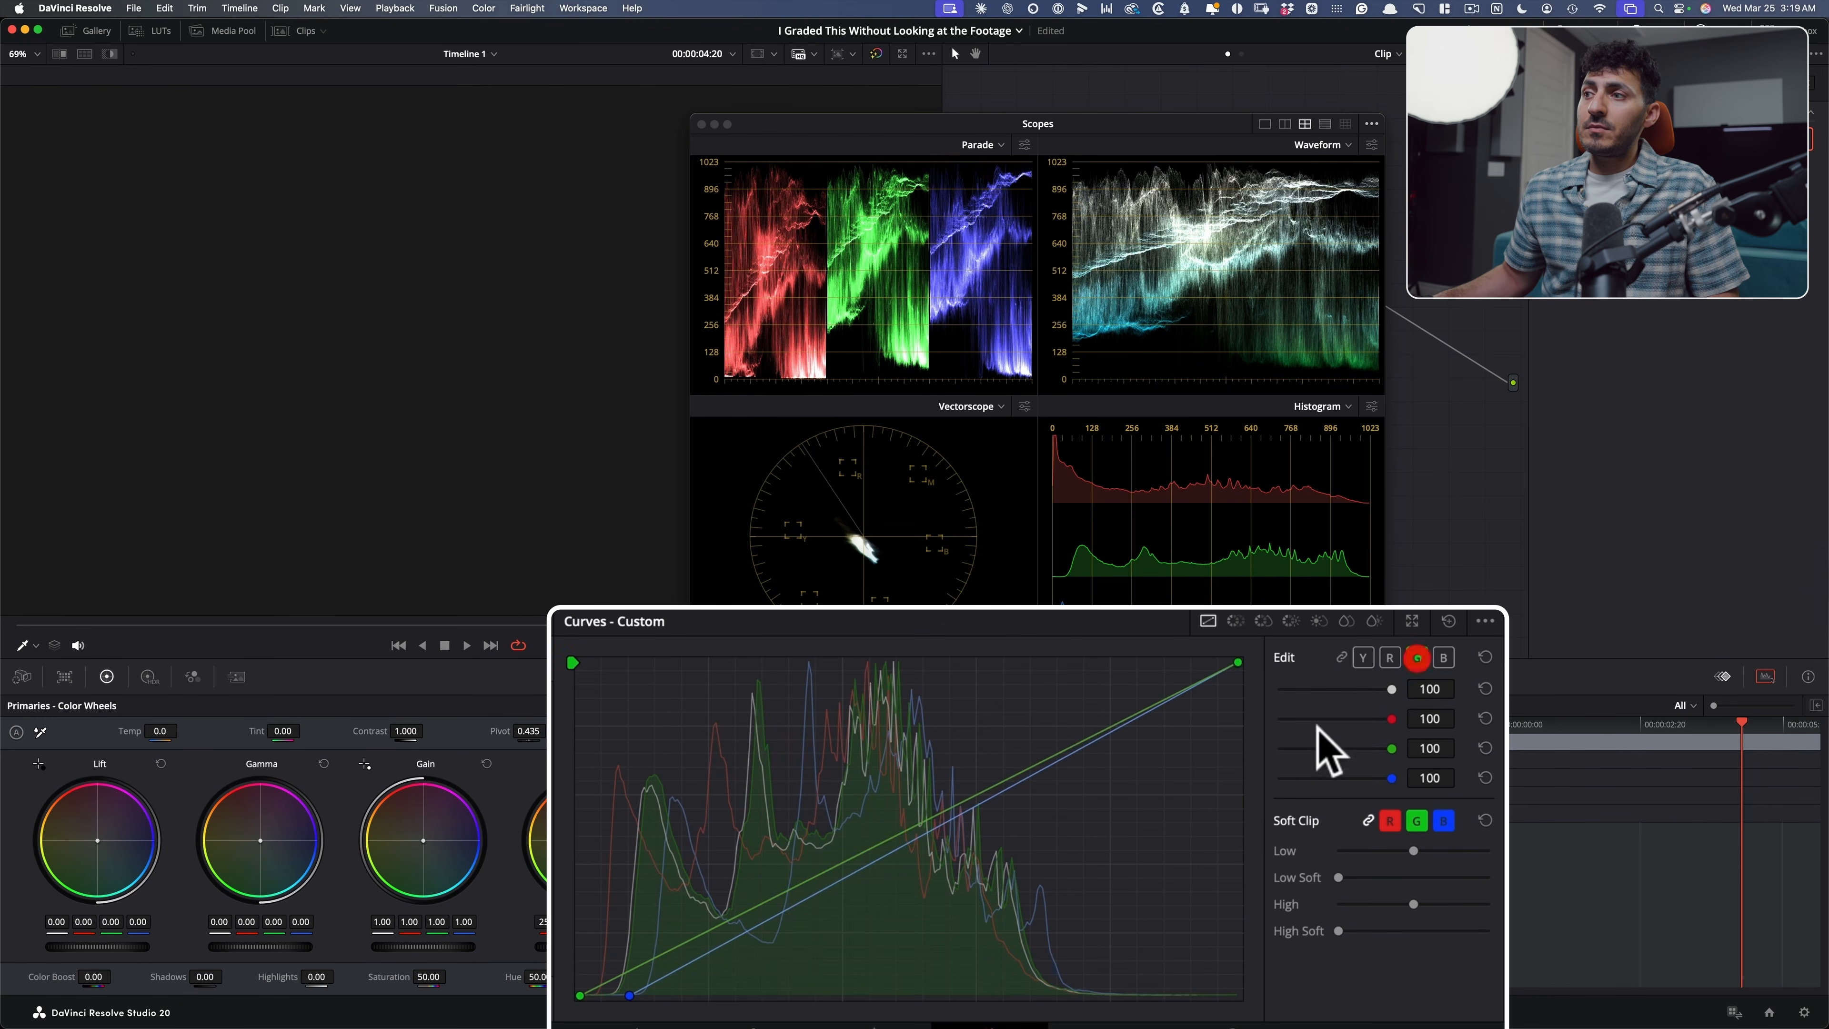
drag(580, 995, 596, 994)
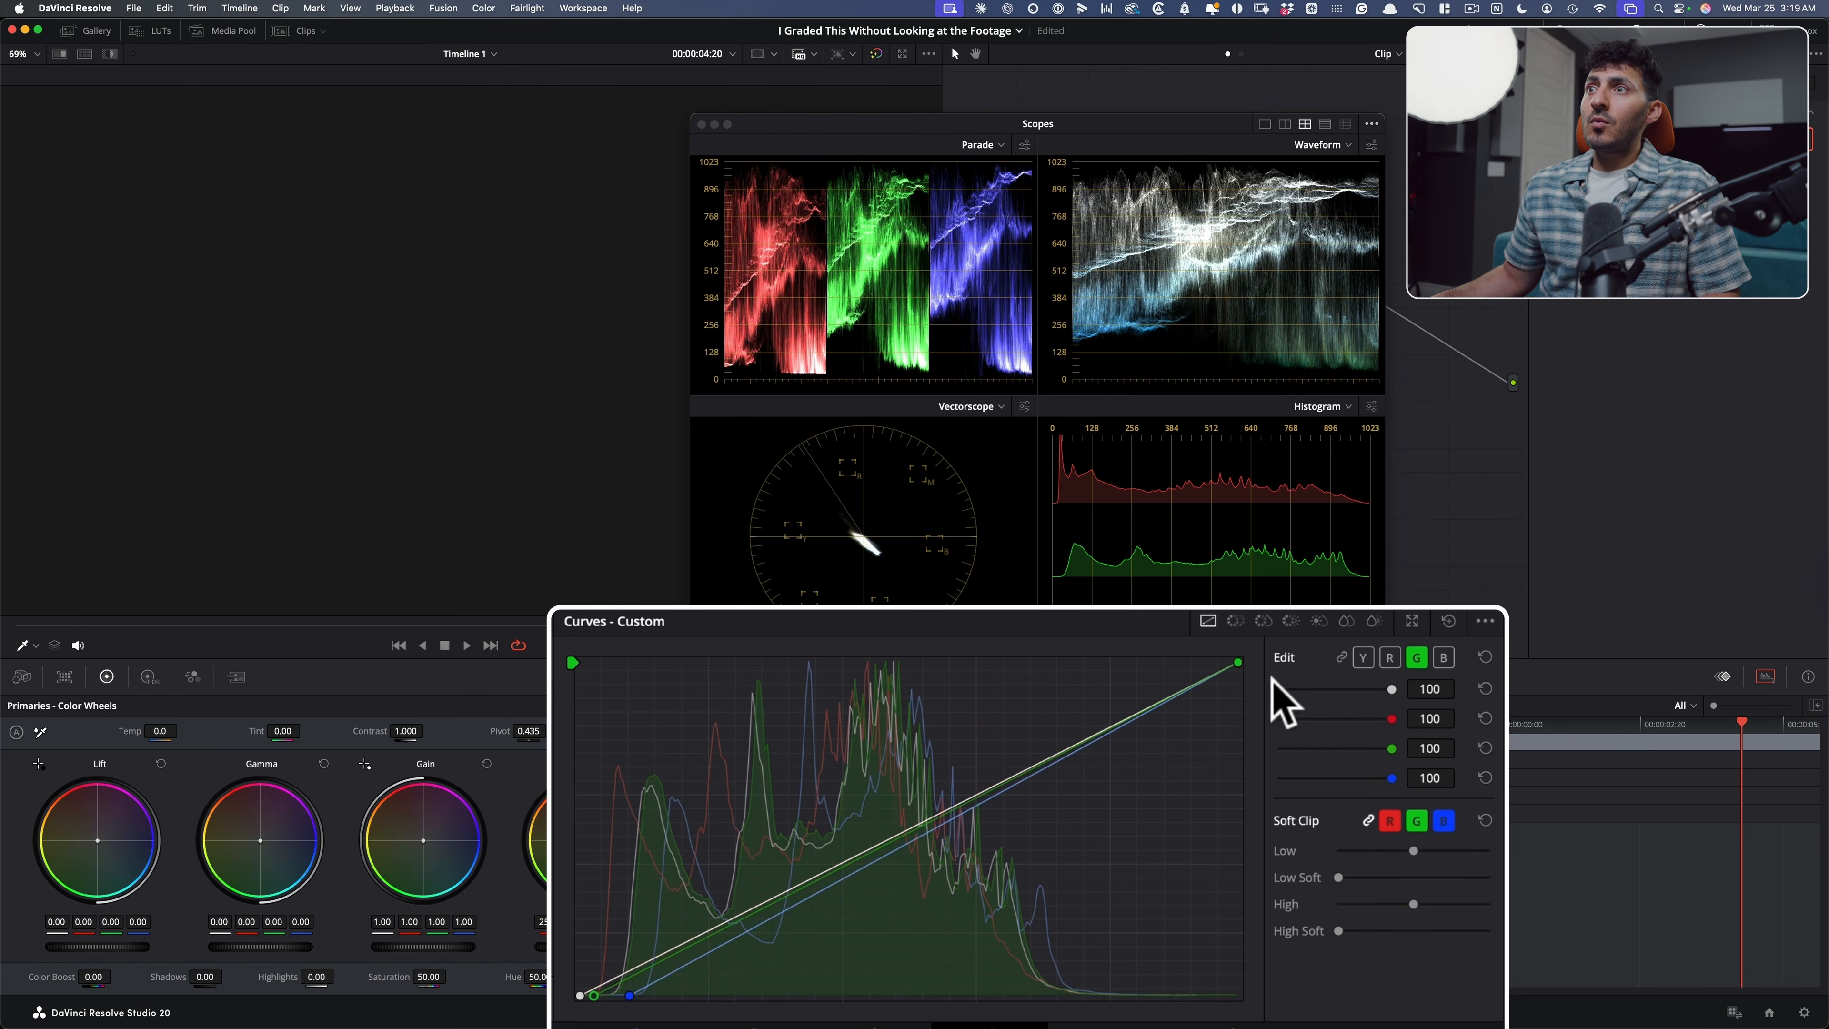
click(1443, 657)
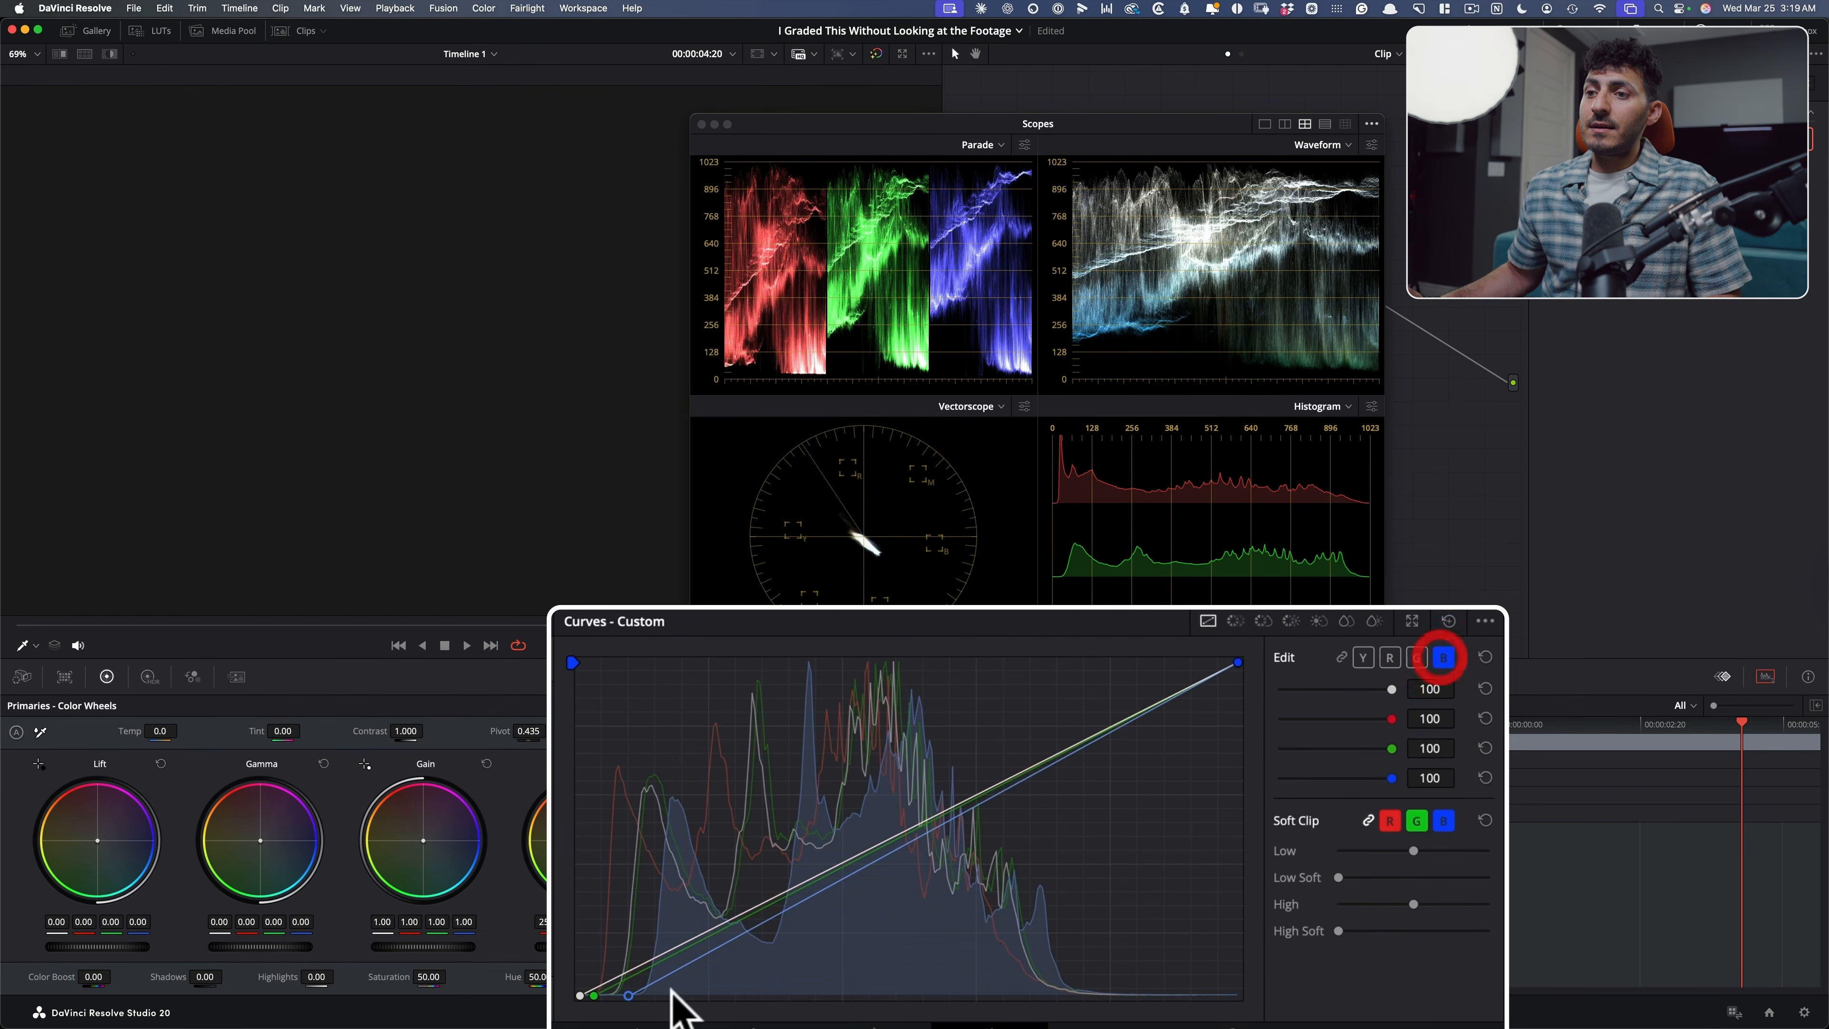
mouse_move(624, 994)
mouse_down()
mouse_move(590, 994)
mouse_move(626, 994)
mouse_up()
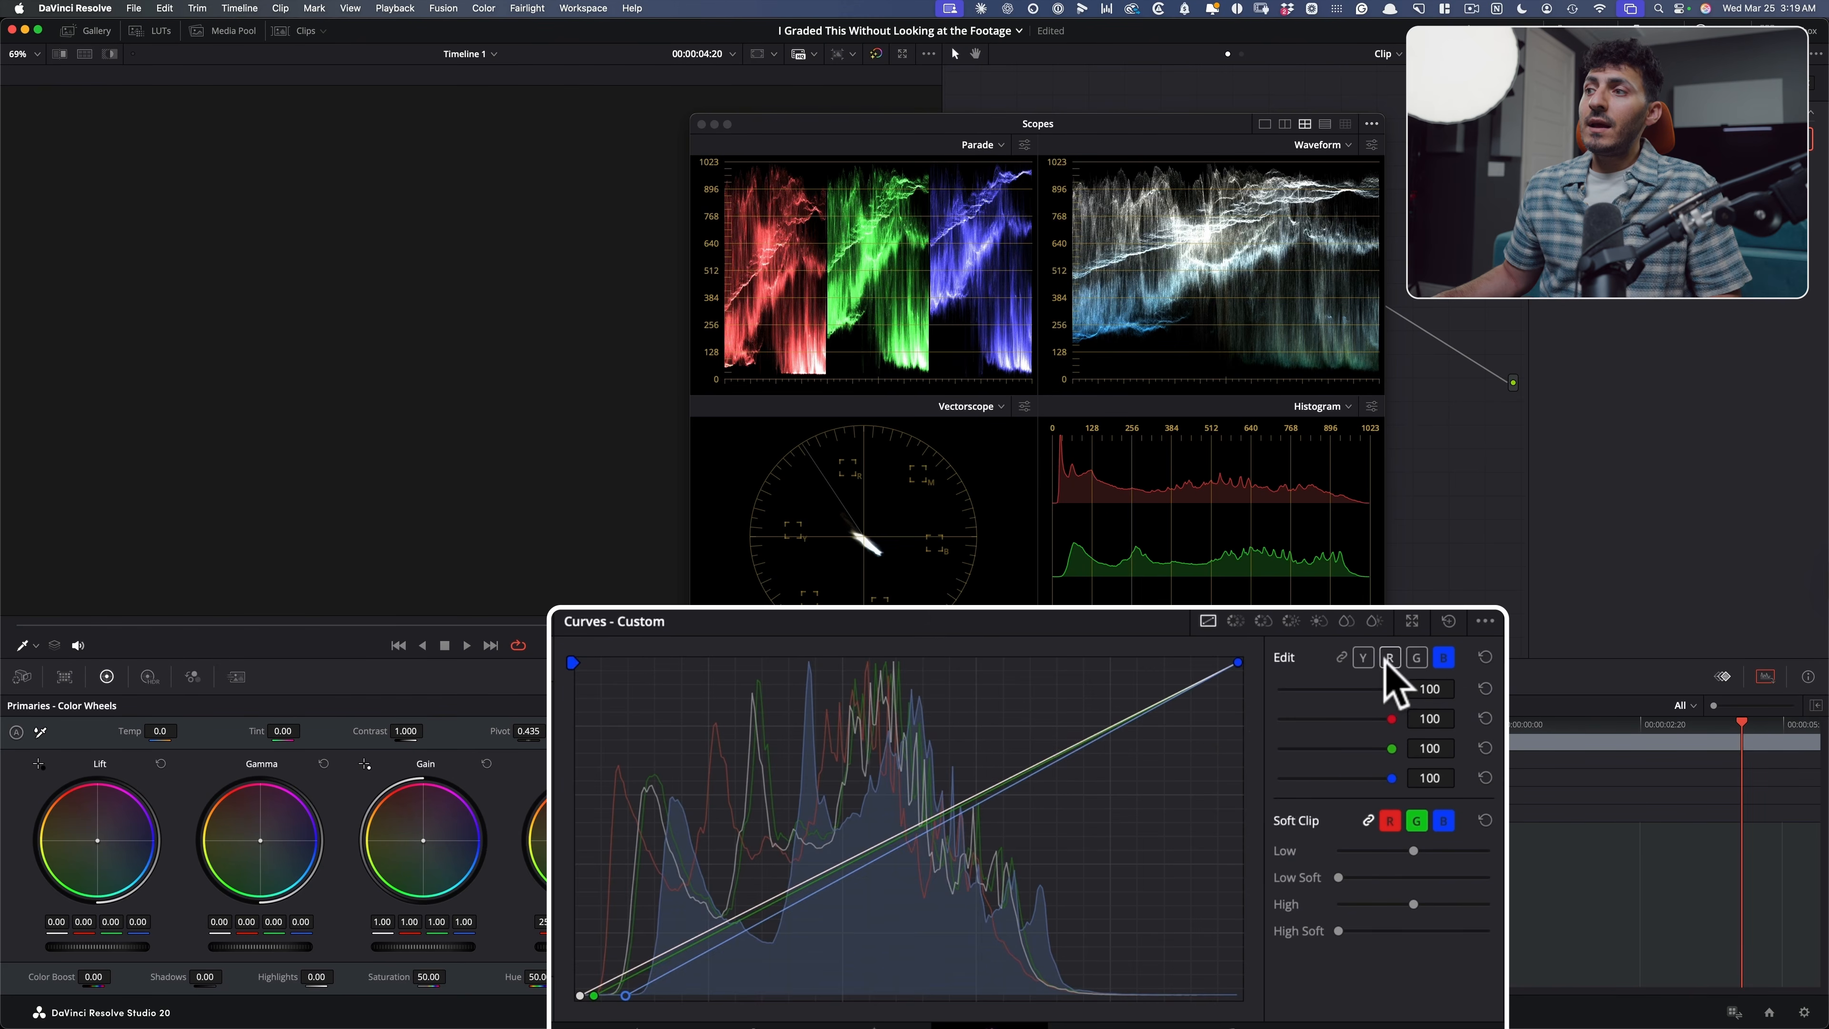
Step: Move the white points of the red and blue custom curves inward and lower the green white point slightly to match the parade highlights
click(1289, 732)
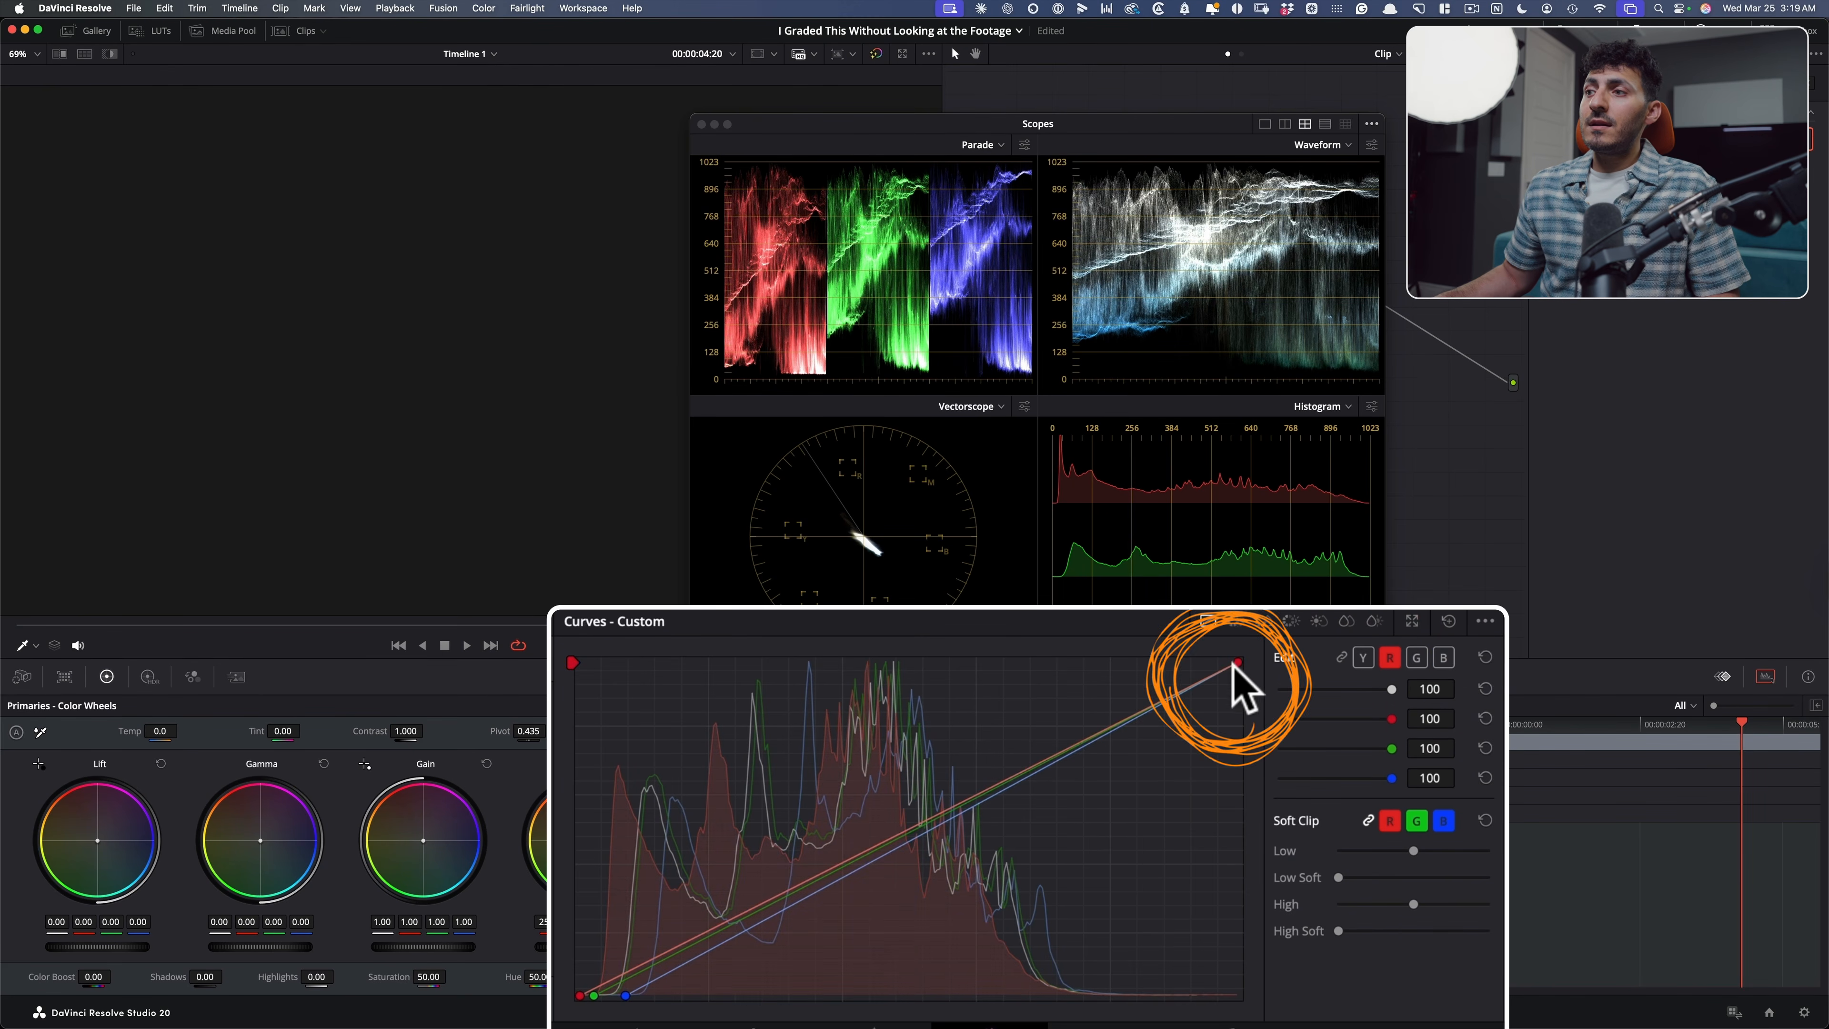
drag(1237, 661, 1217, 660)
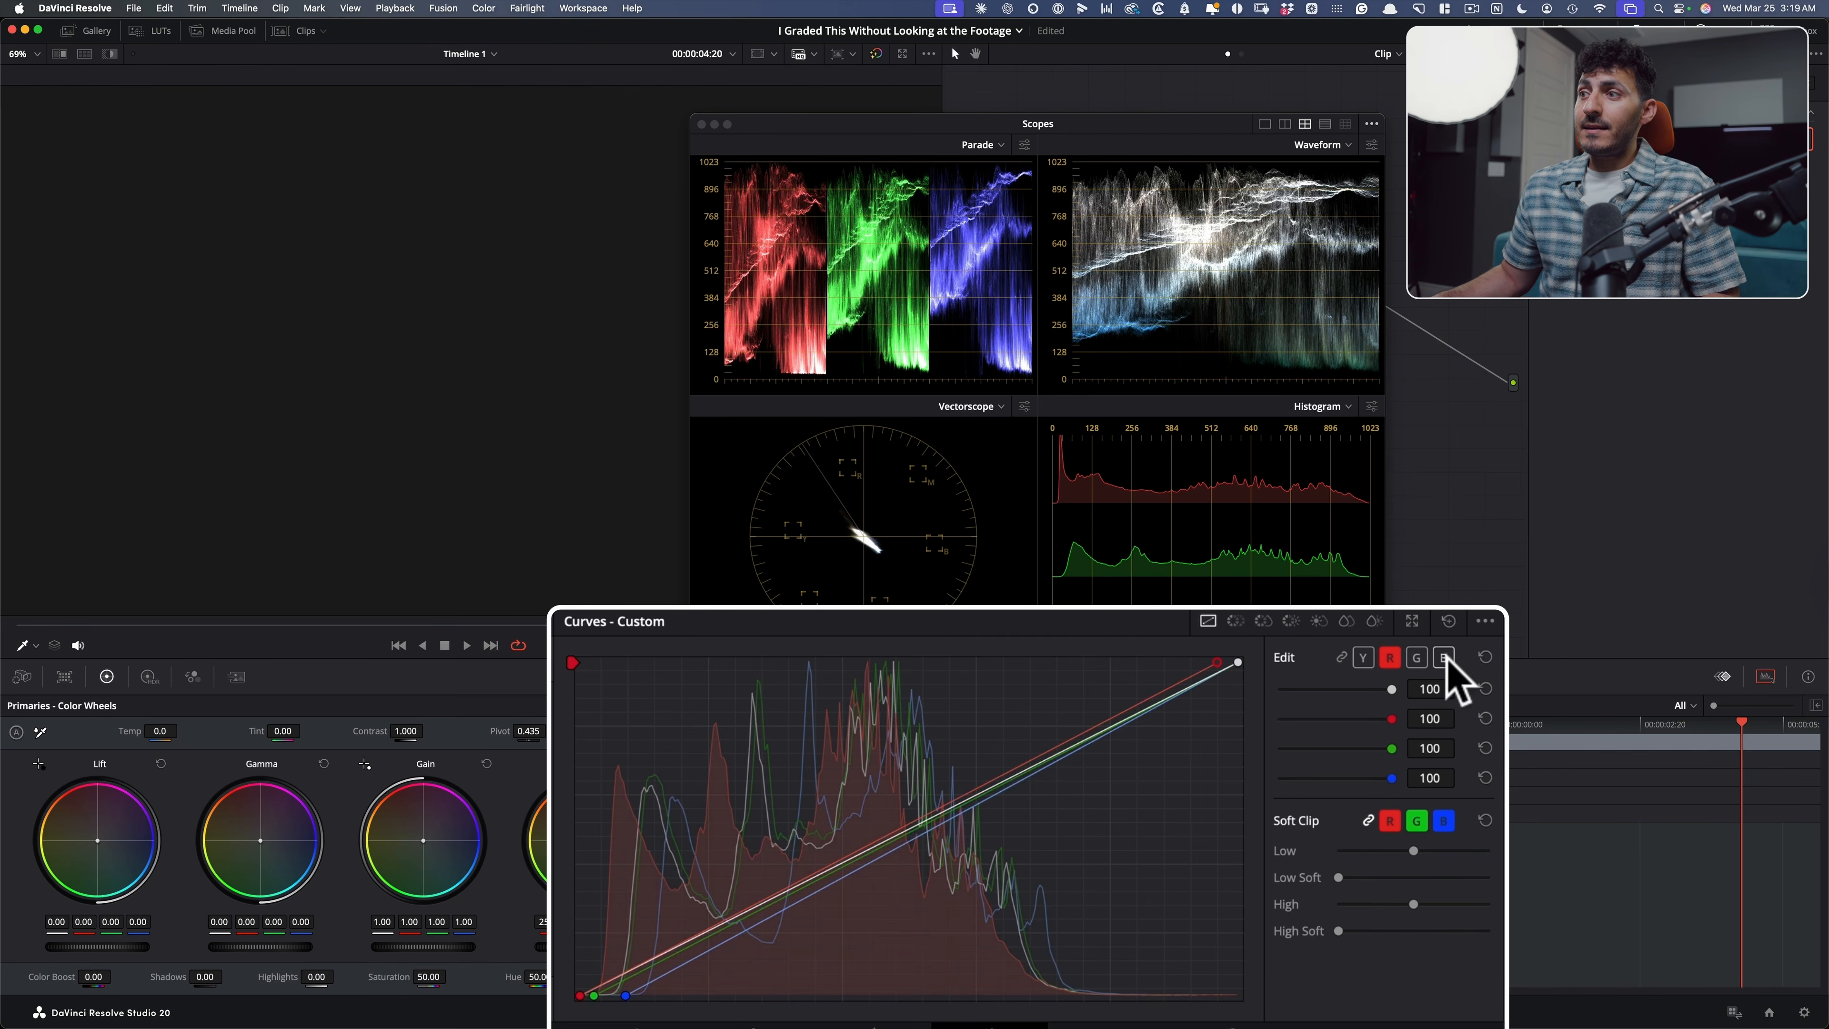
click(1445, 658)
drag(1238, 661, 1226, 664)
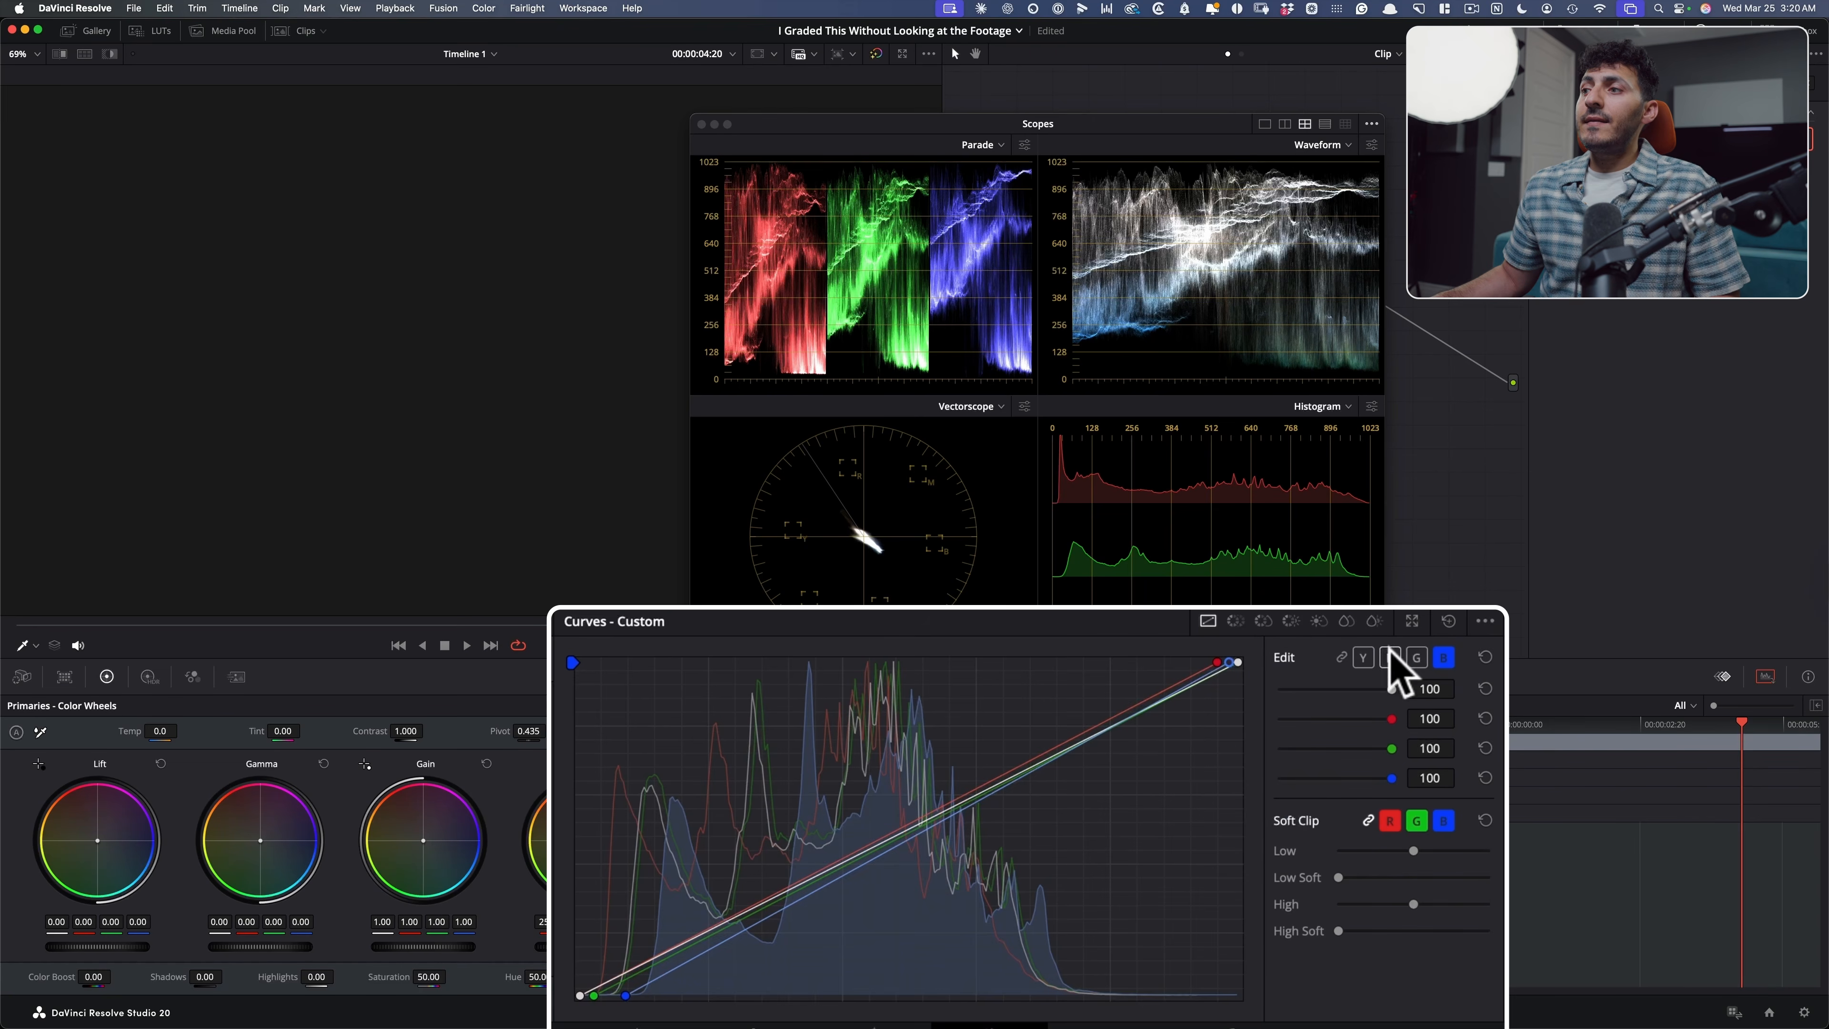
click(1416, 656)
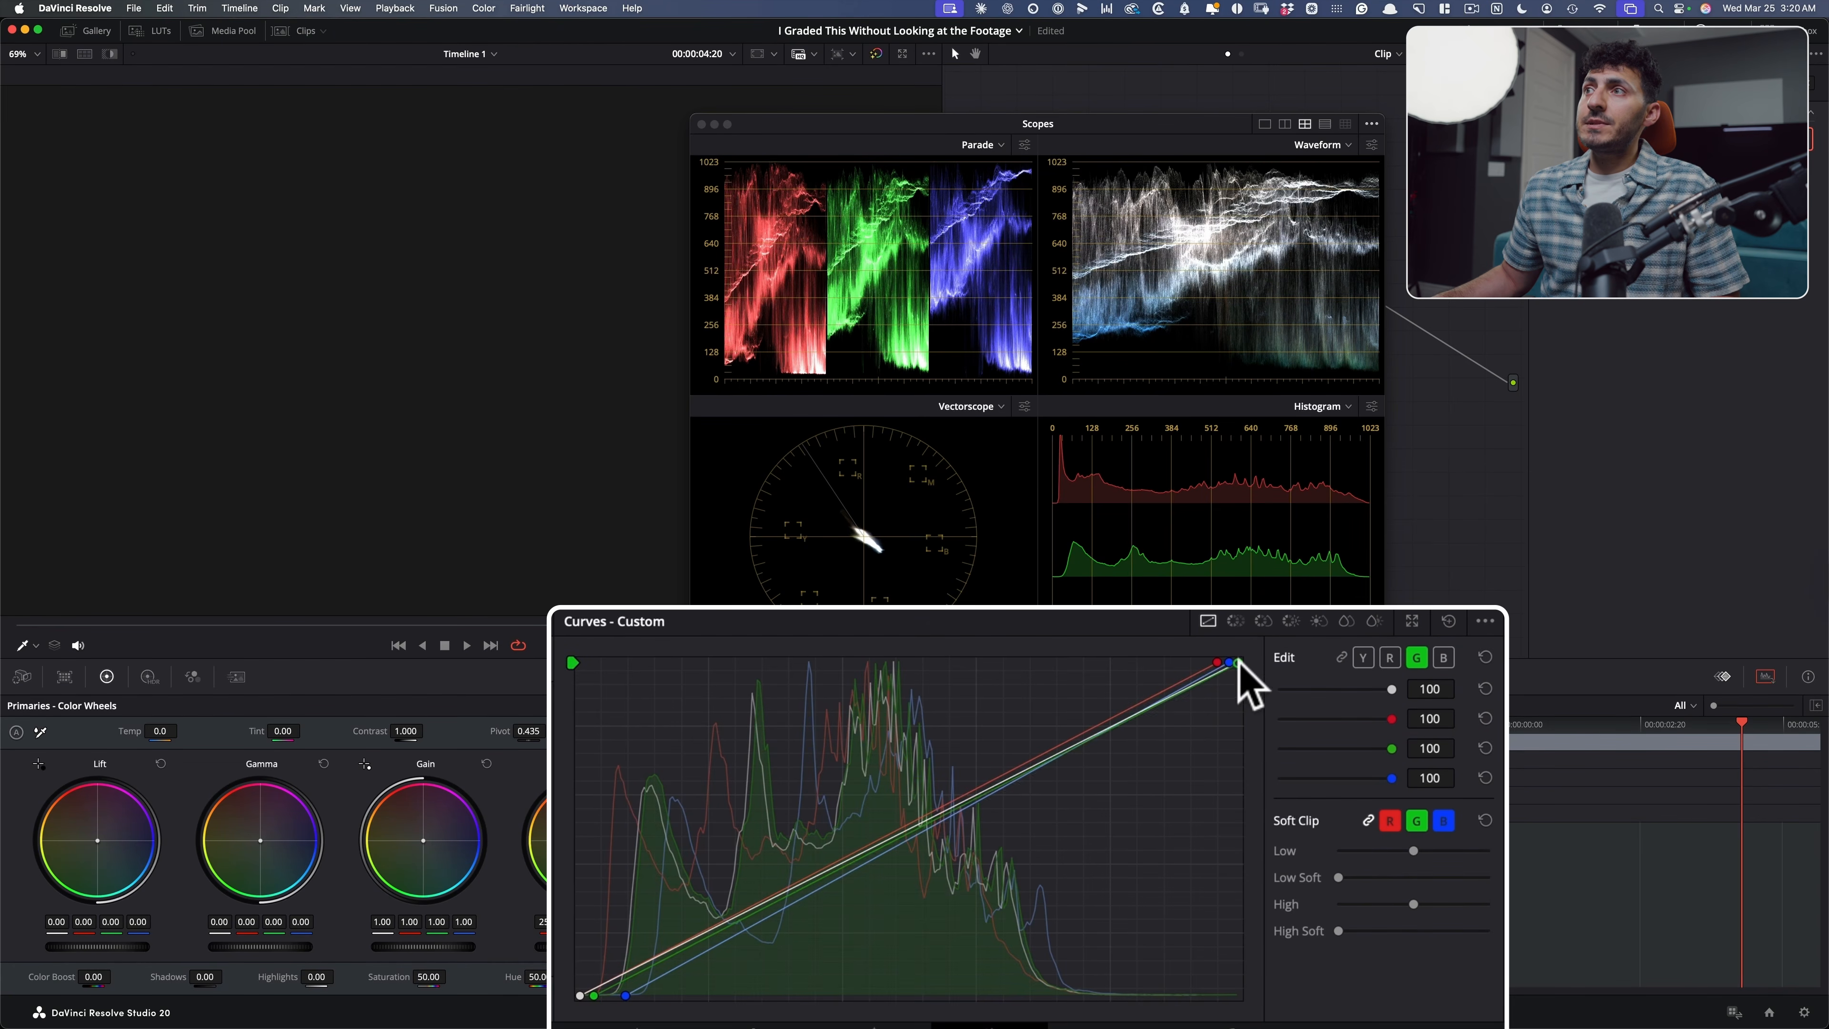
drag(1251, 660, 1312, 666)
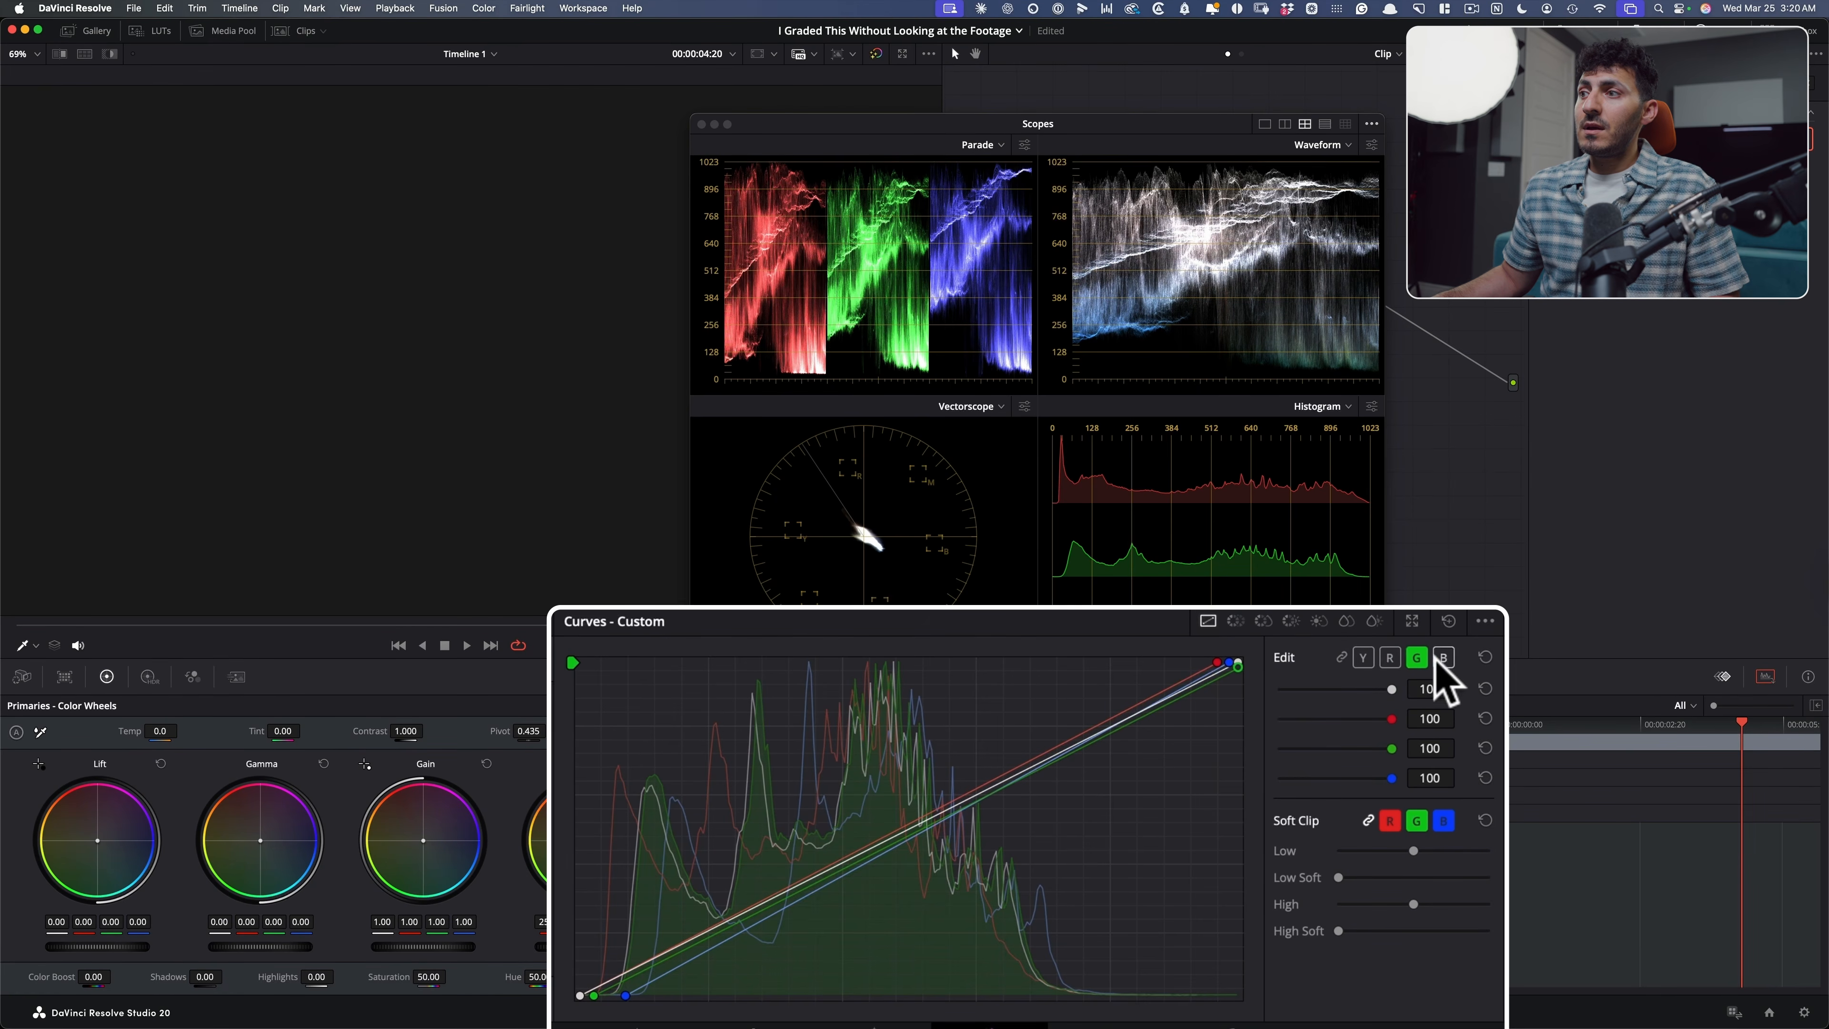
Step: Fine-tune the red and blue custom curves by easing their white points back outward
click(1390, 656)
mouse_move(1217, 657)
mouse_down()
mouse_move(1225, 670)
mouse_move(1222, 656)
mouse_up()
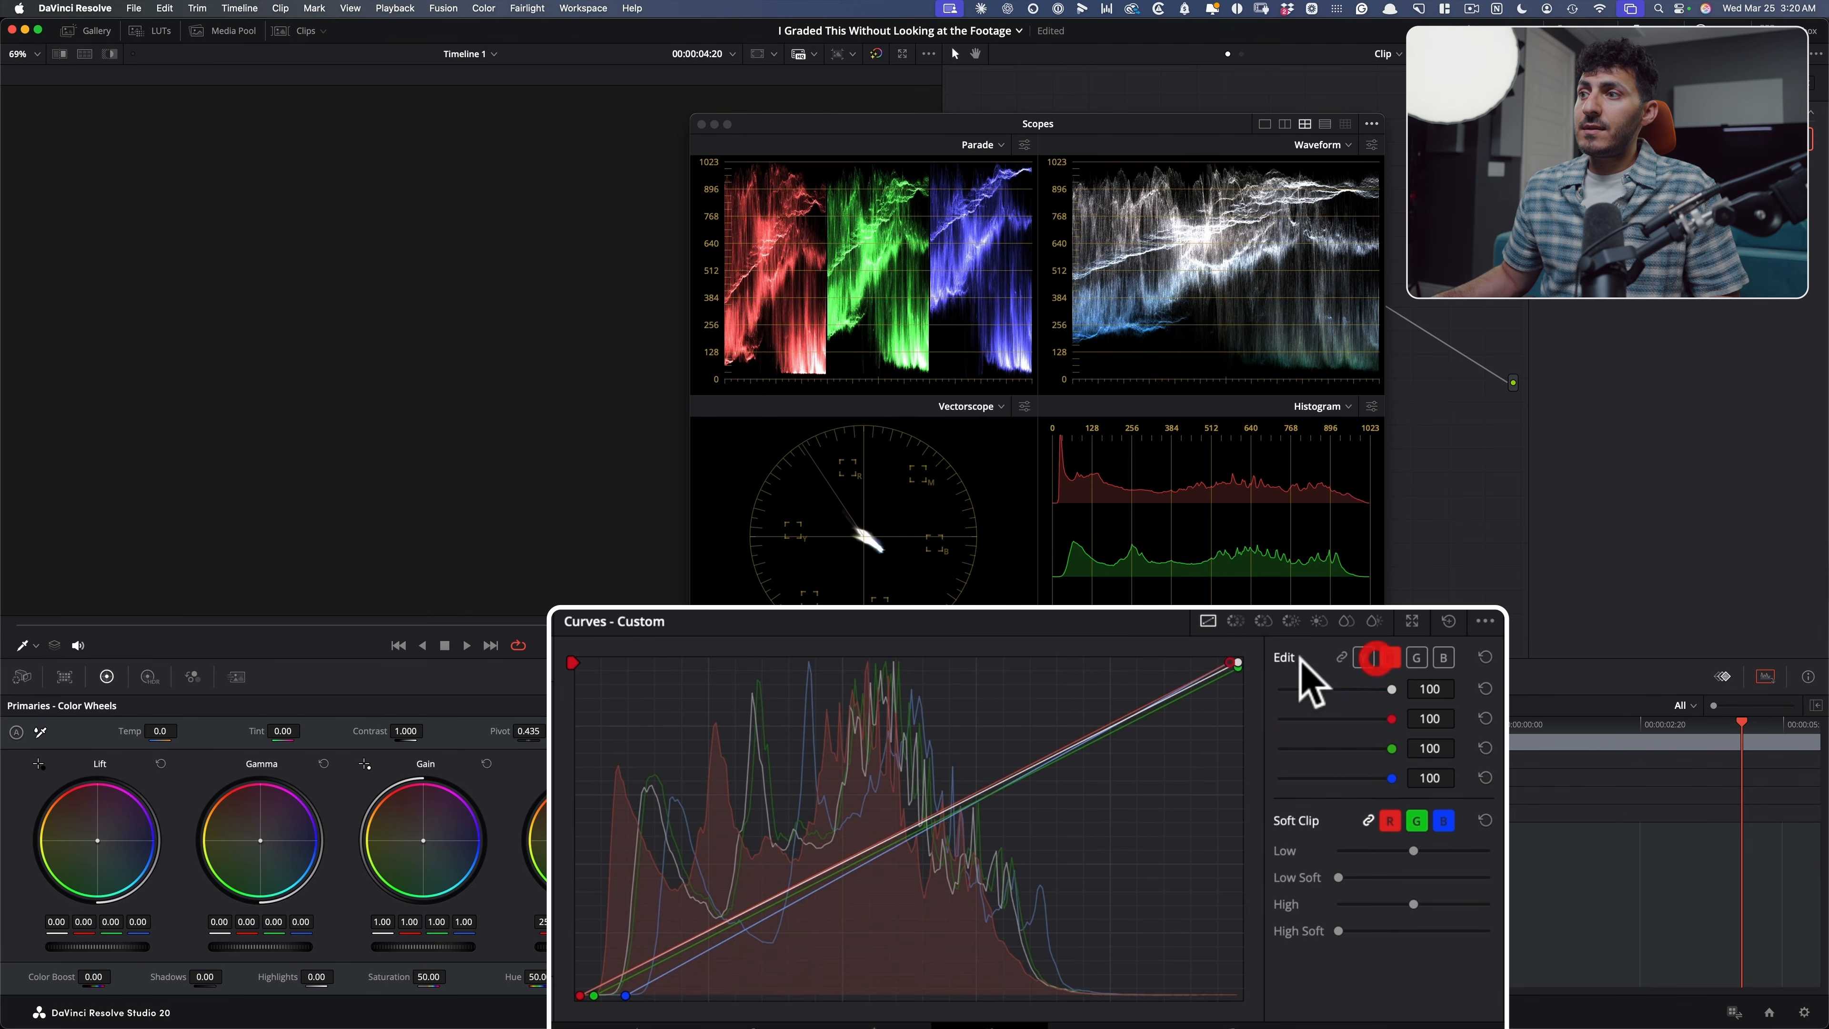
click(1444, 657)
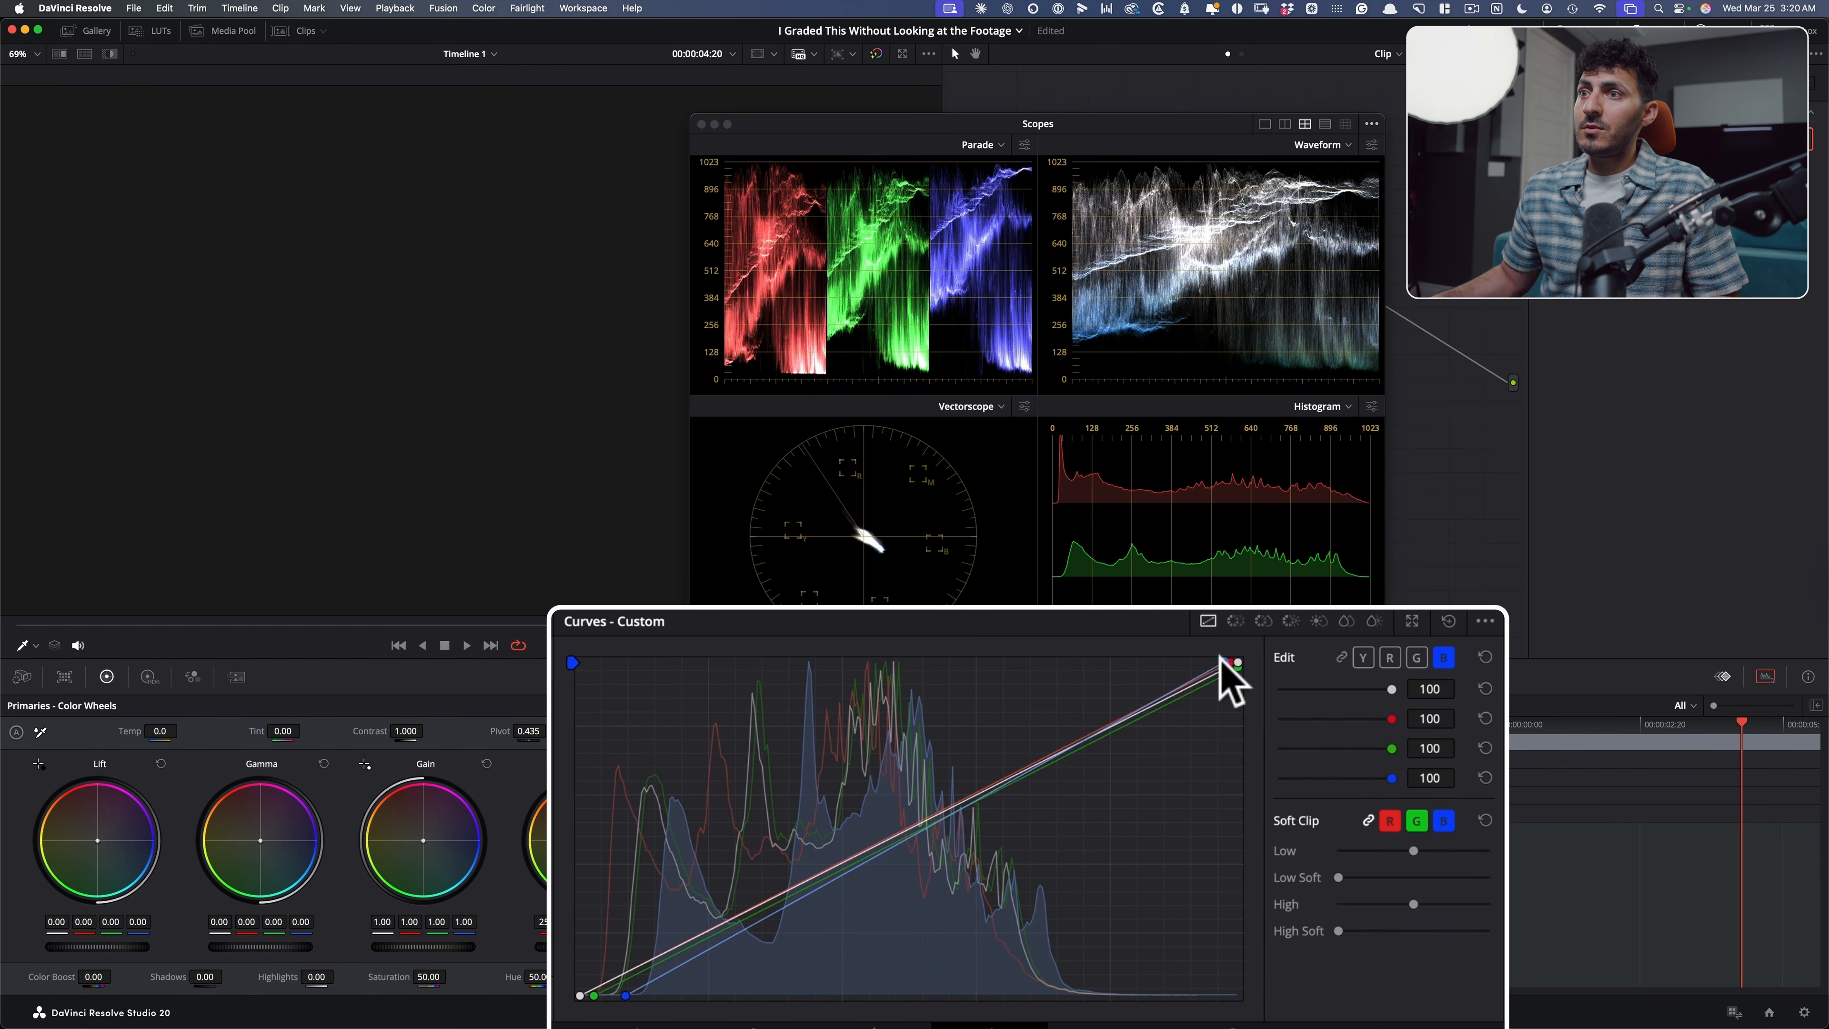
drag(1224, 662, 1249, 657)
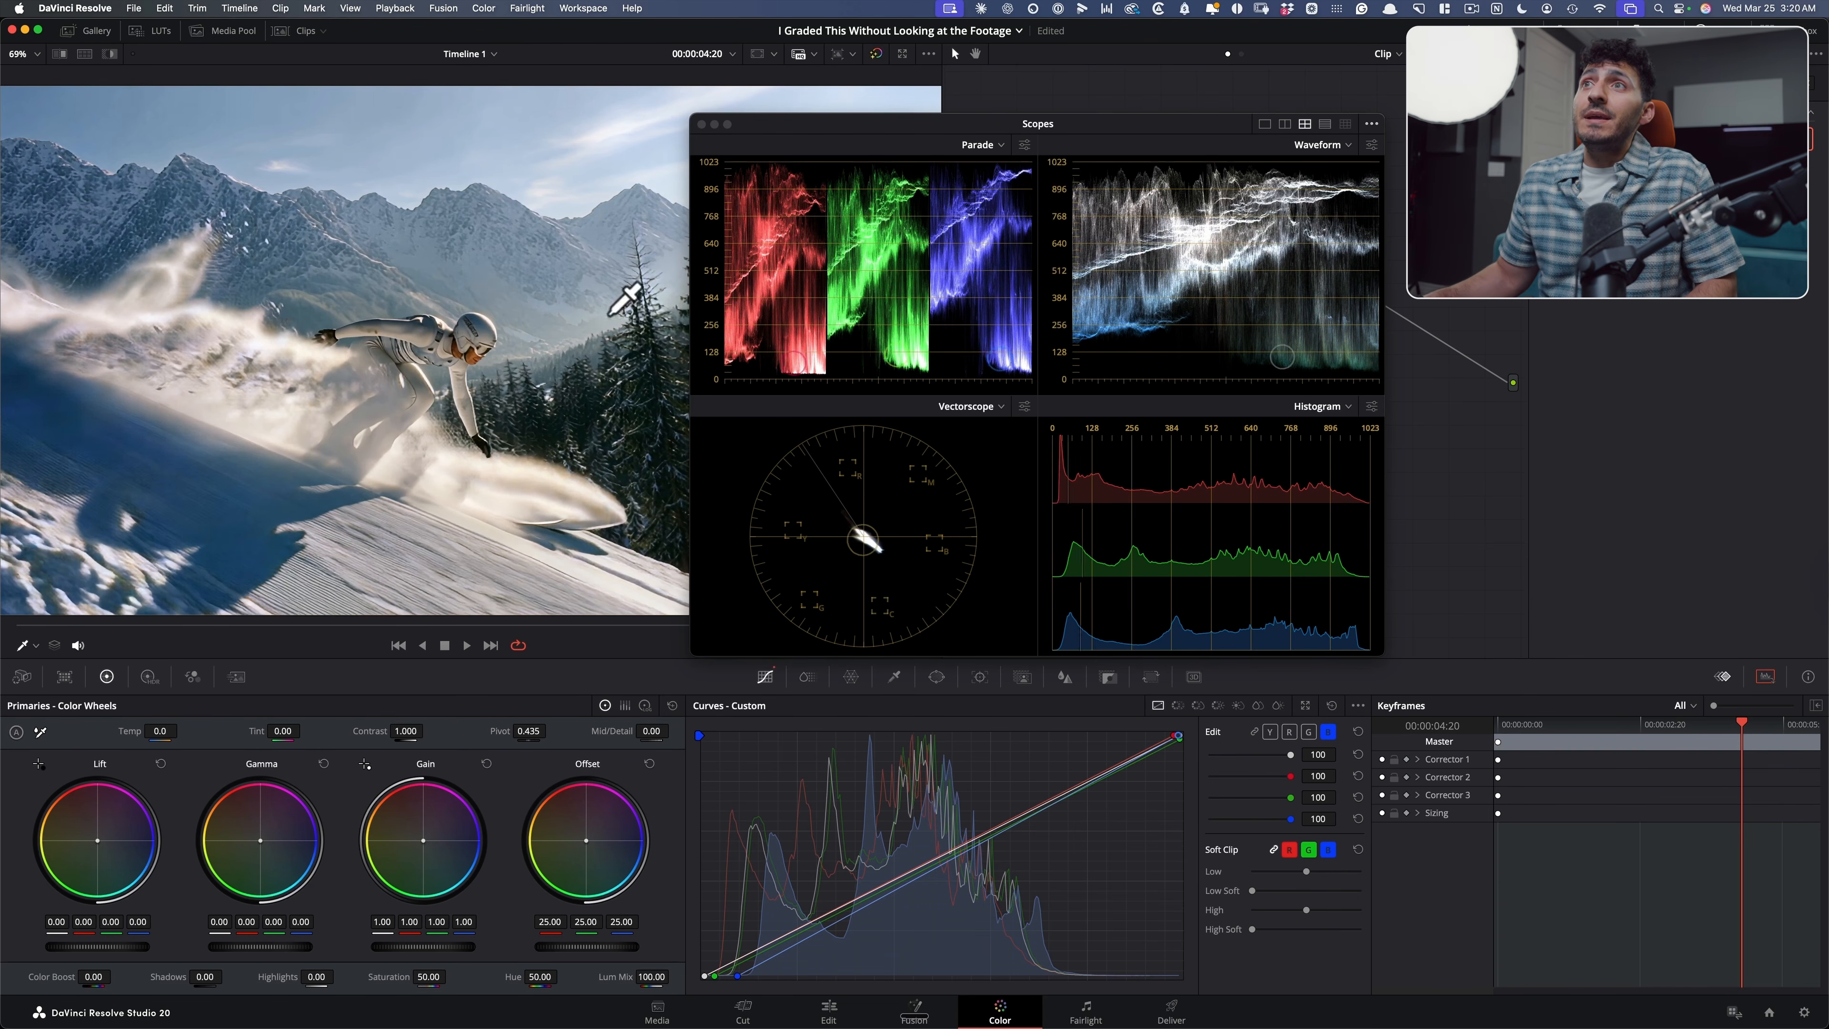
Step: Compare the ski clip with and without its balance node at several frames, keeping the scopes clear of the node graph
drag(792, 125, 1146, 404)
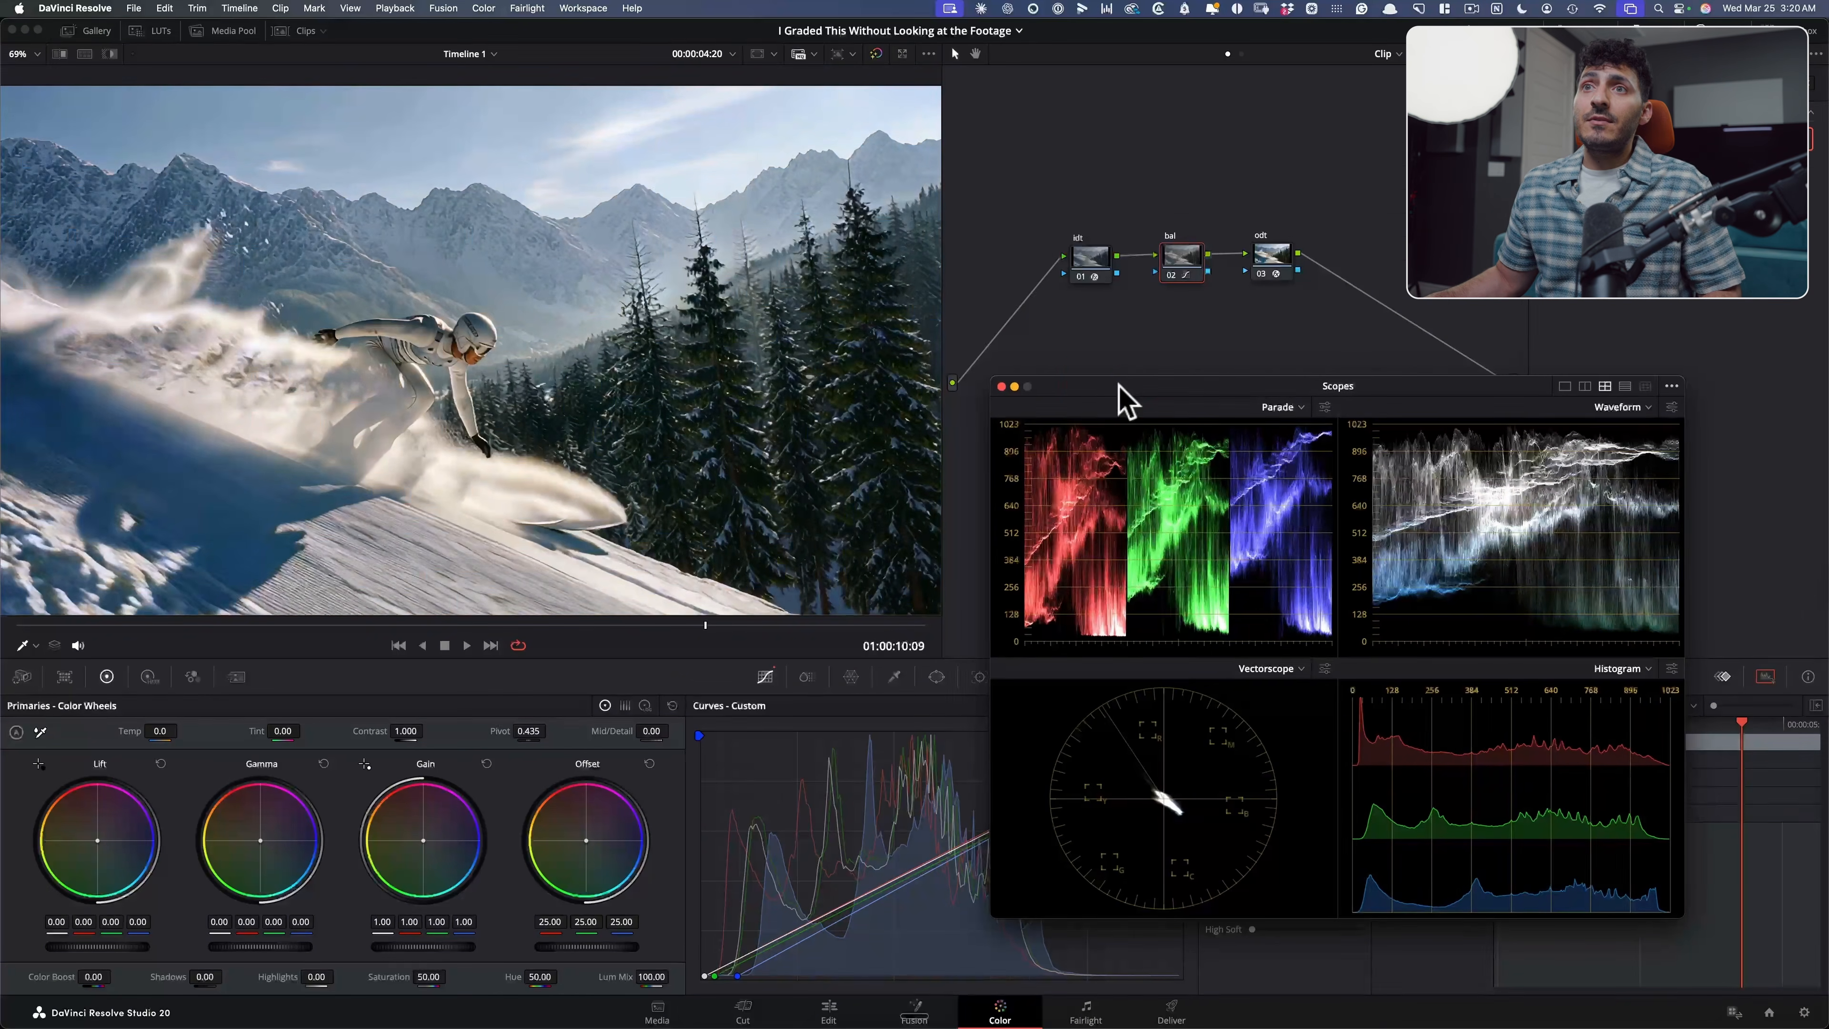
key(ctrl+d)
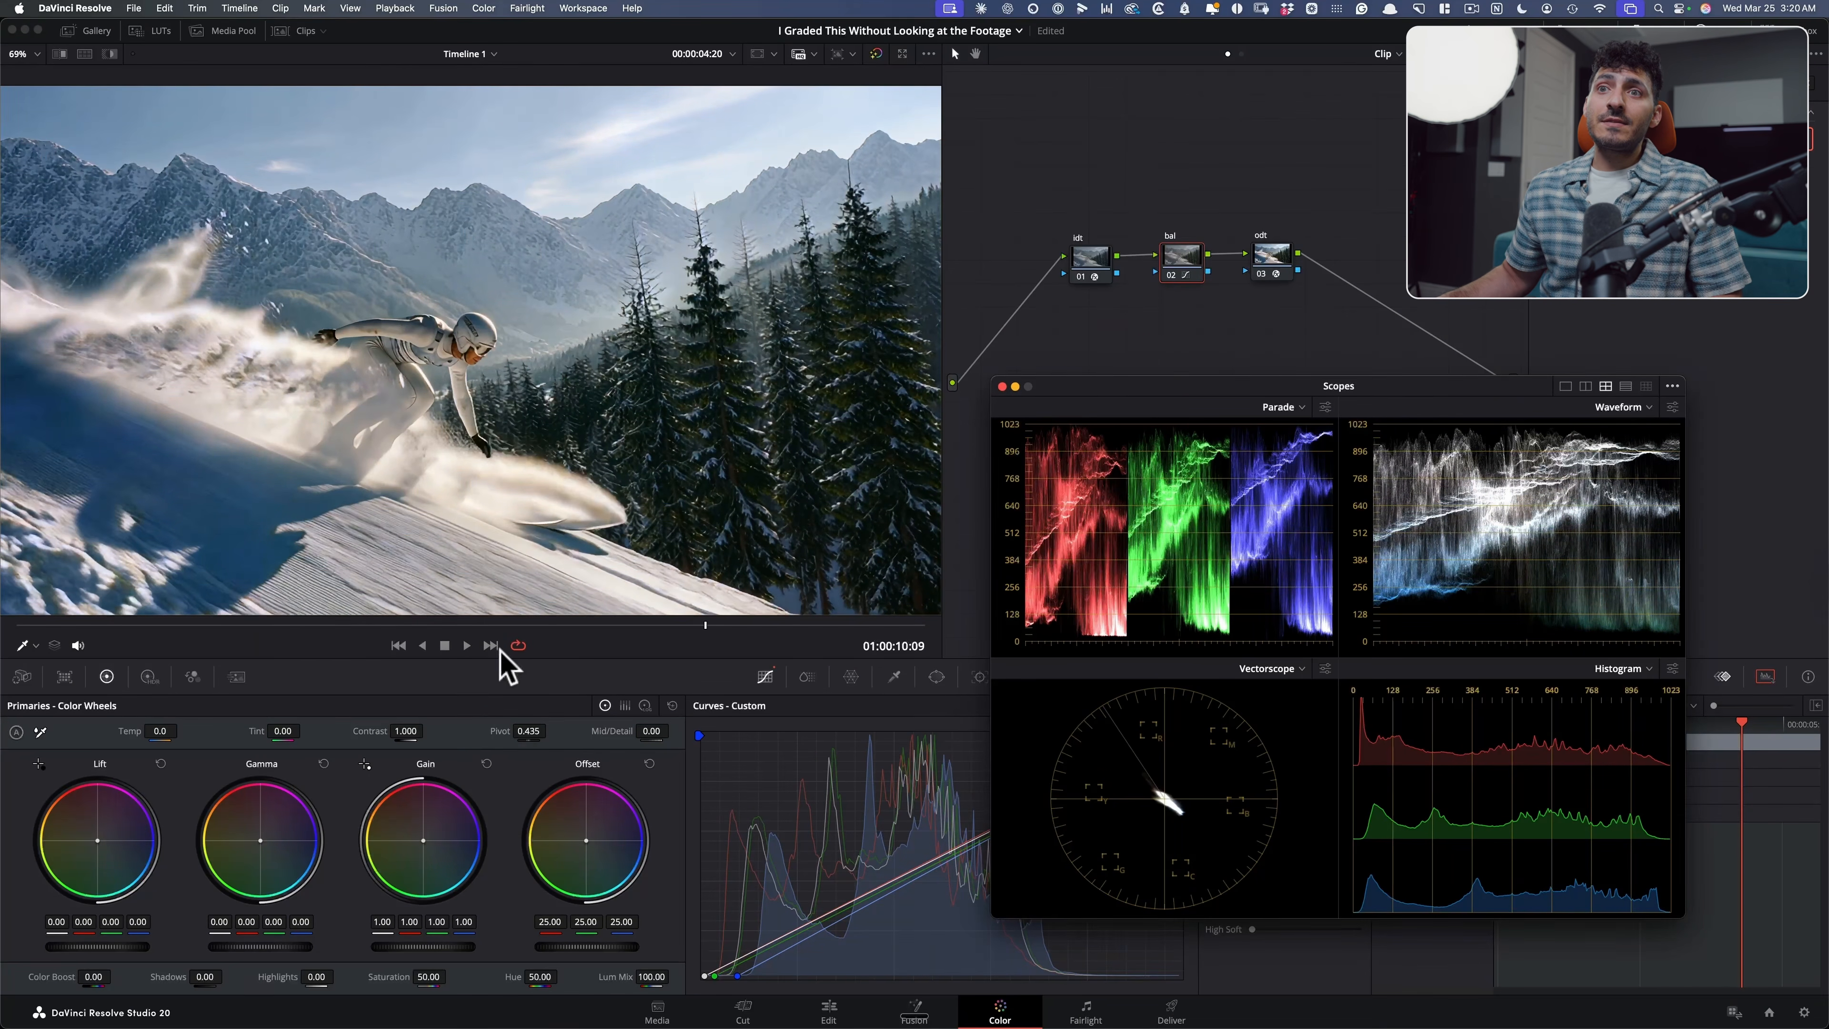
drag(375, 627, 777, 627)
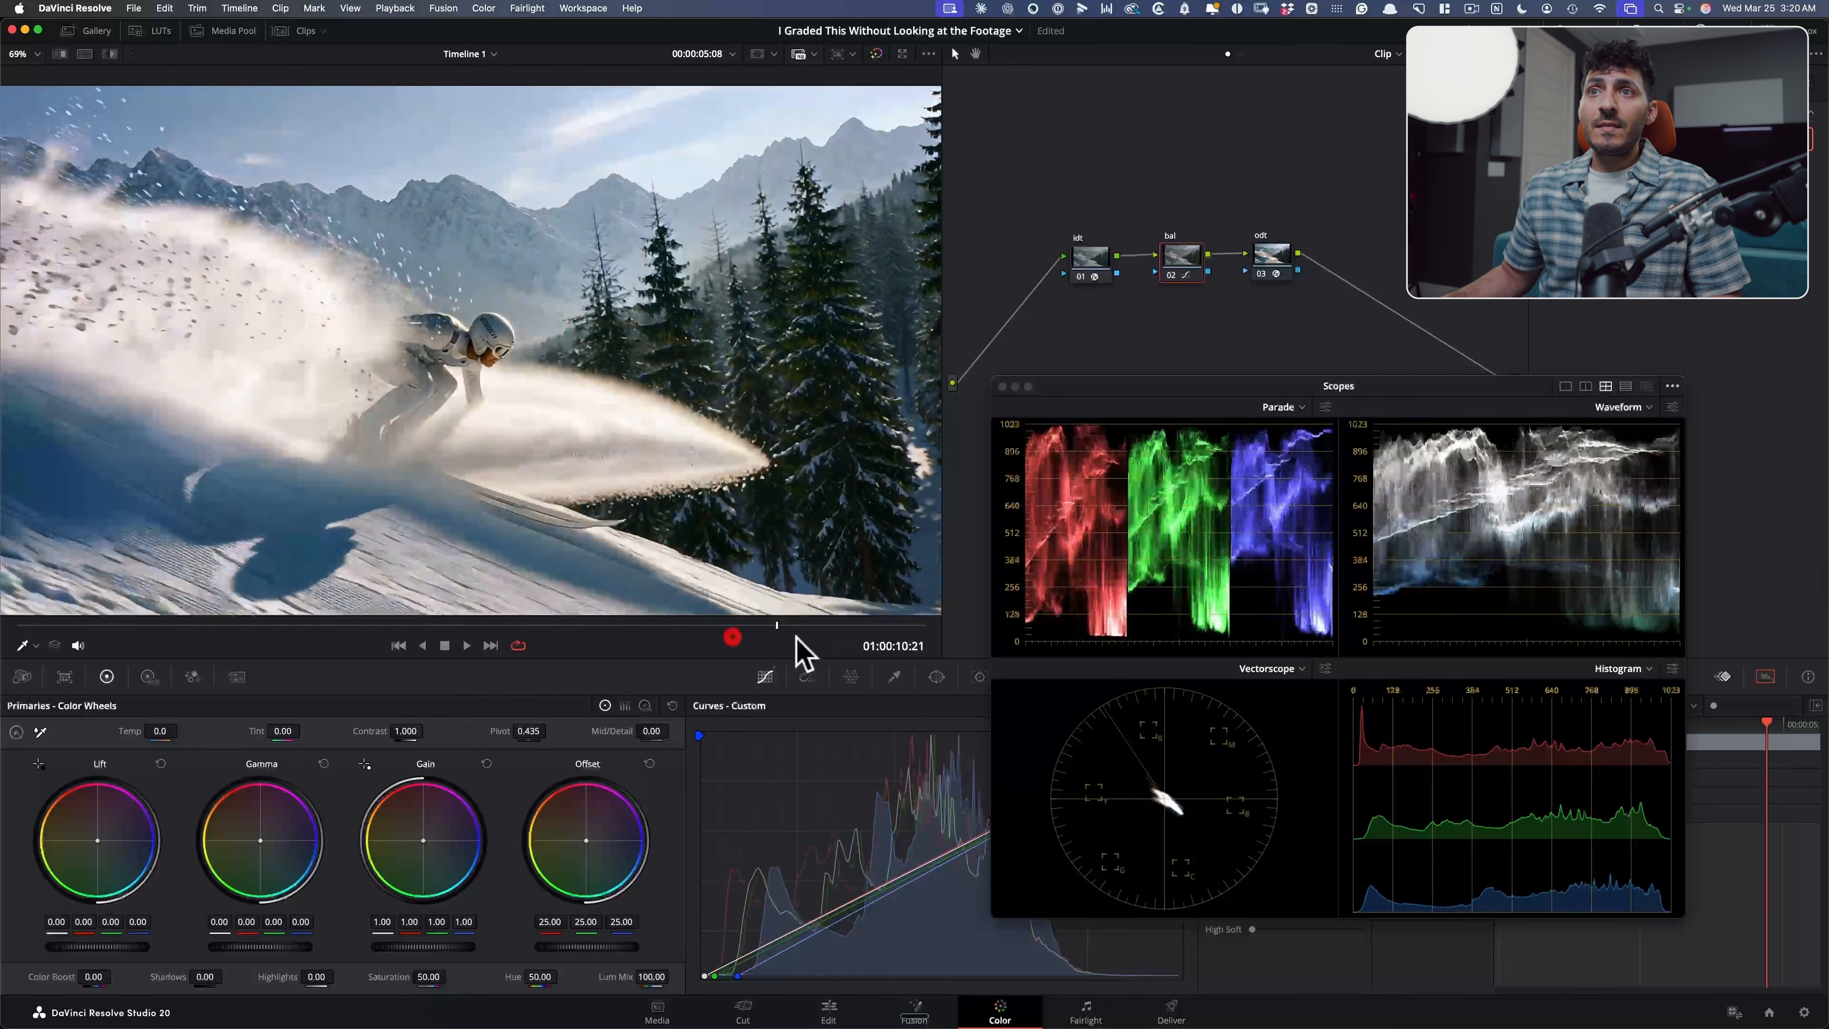
key(ctrl+d)
drag(593, 627, 698, 661)
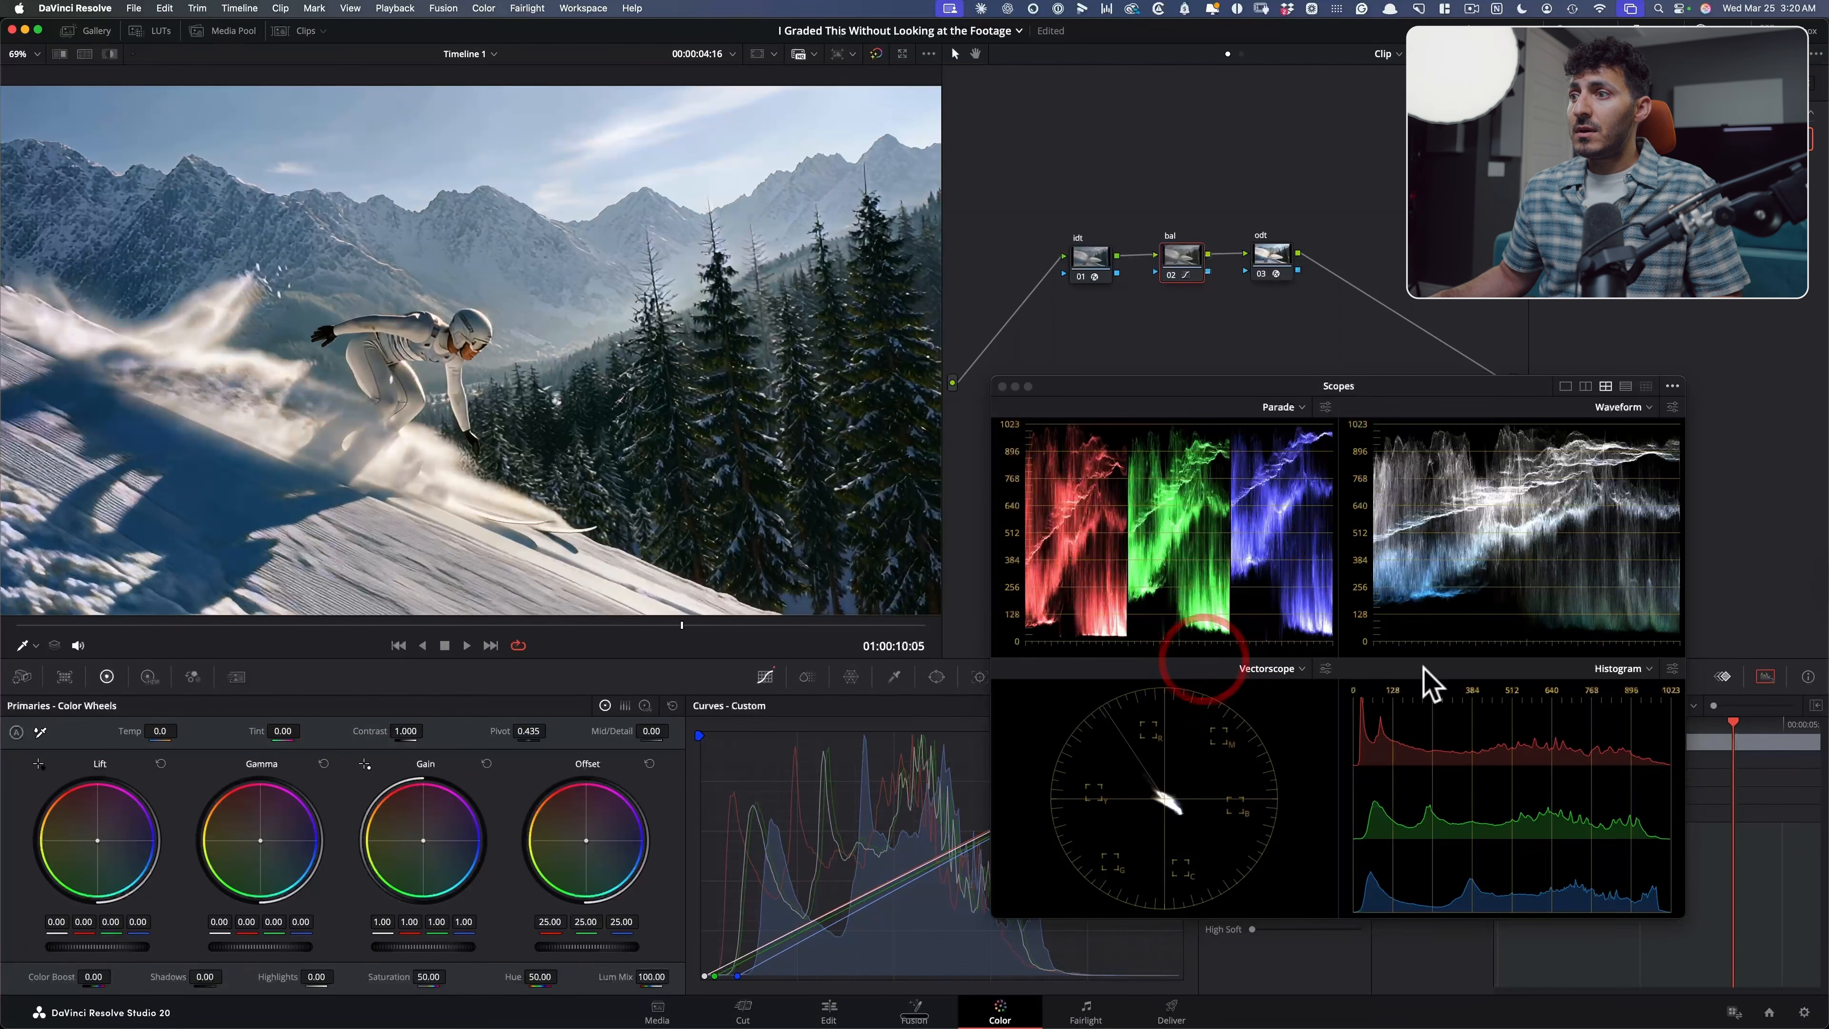
key(ctrl+d)
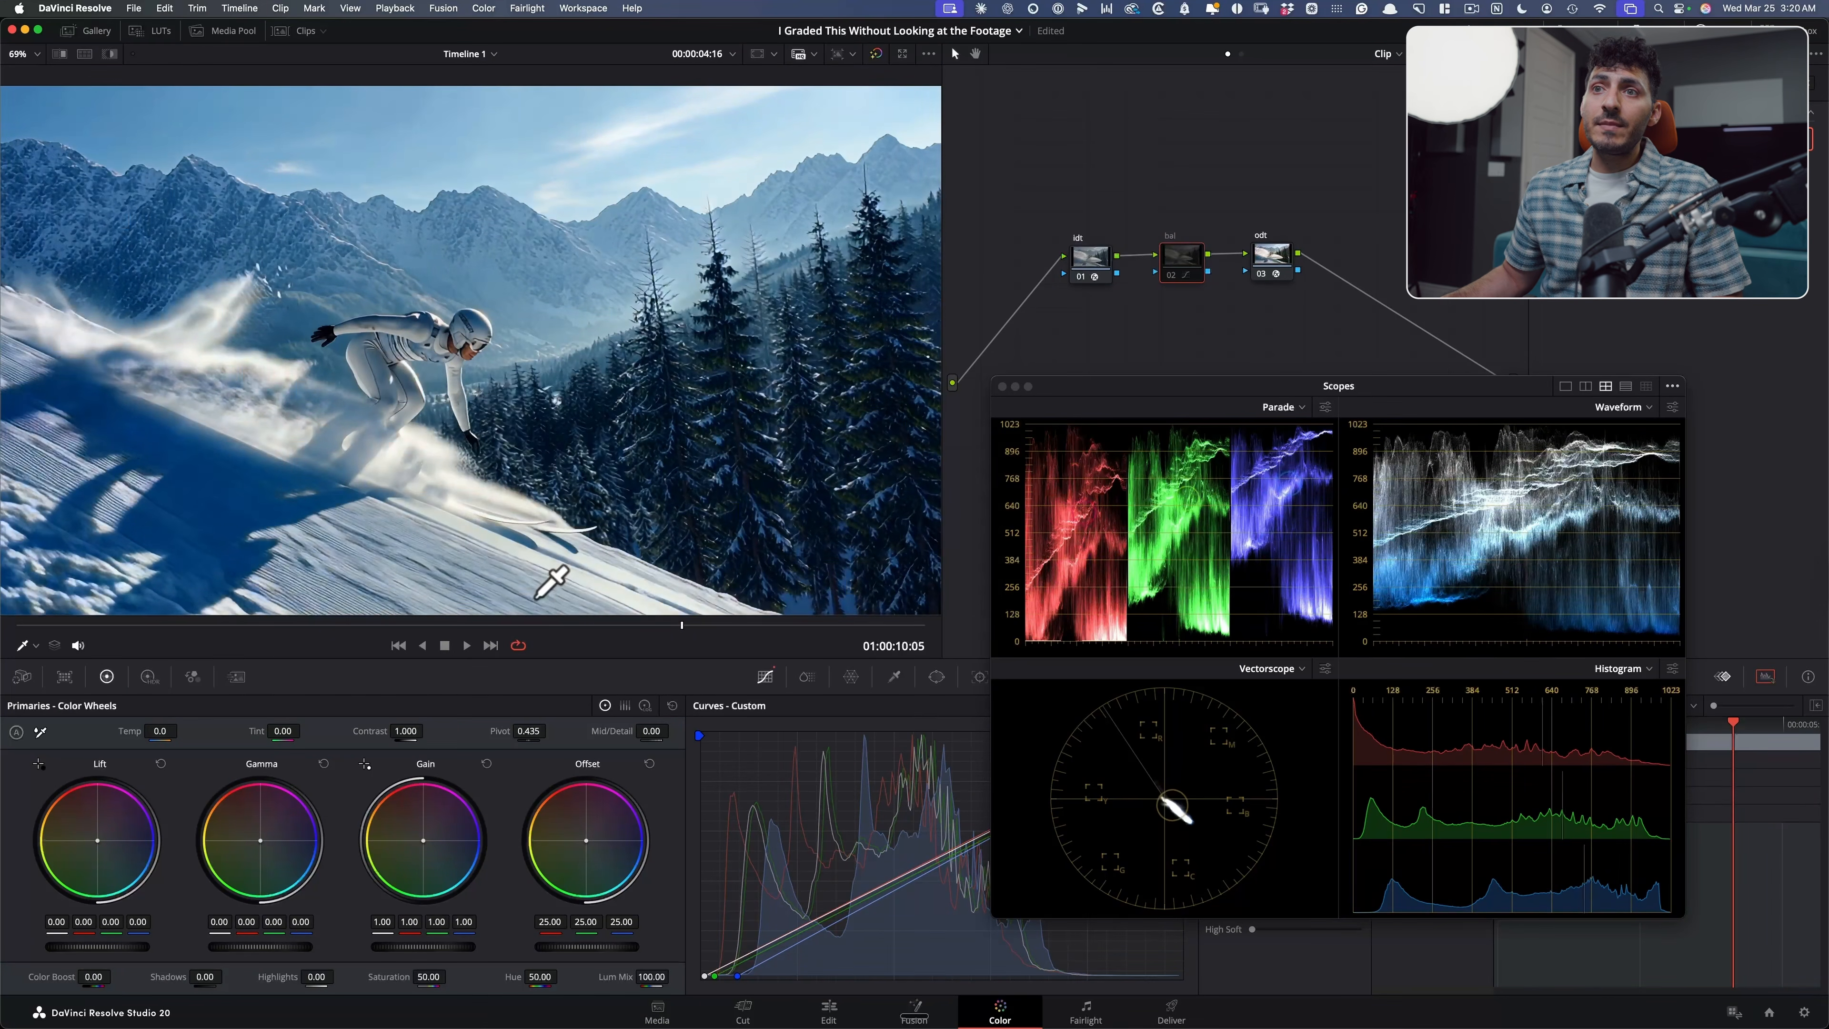
key(ctrl+d)
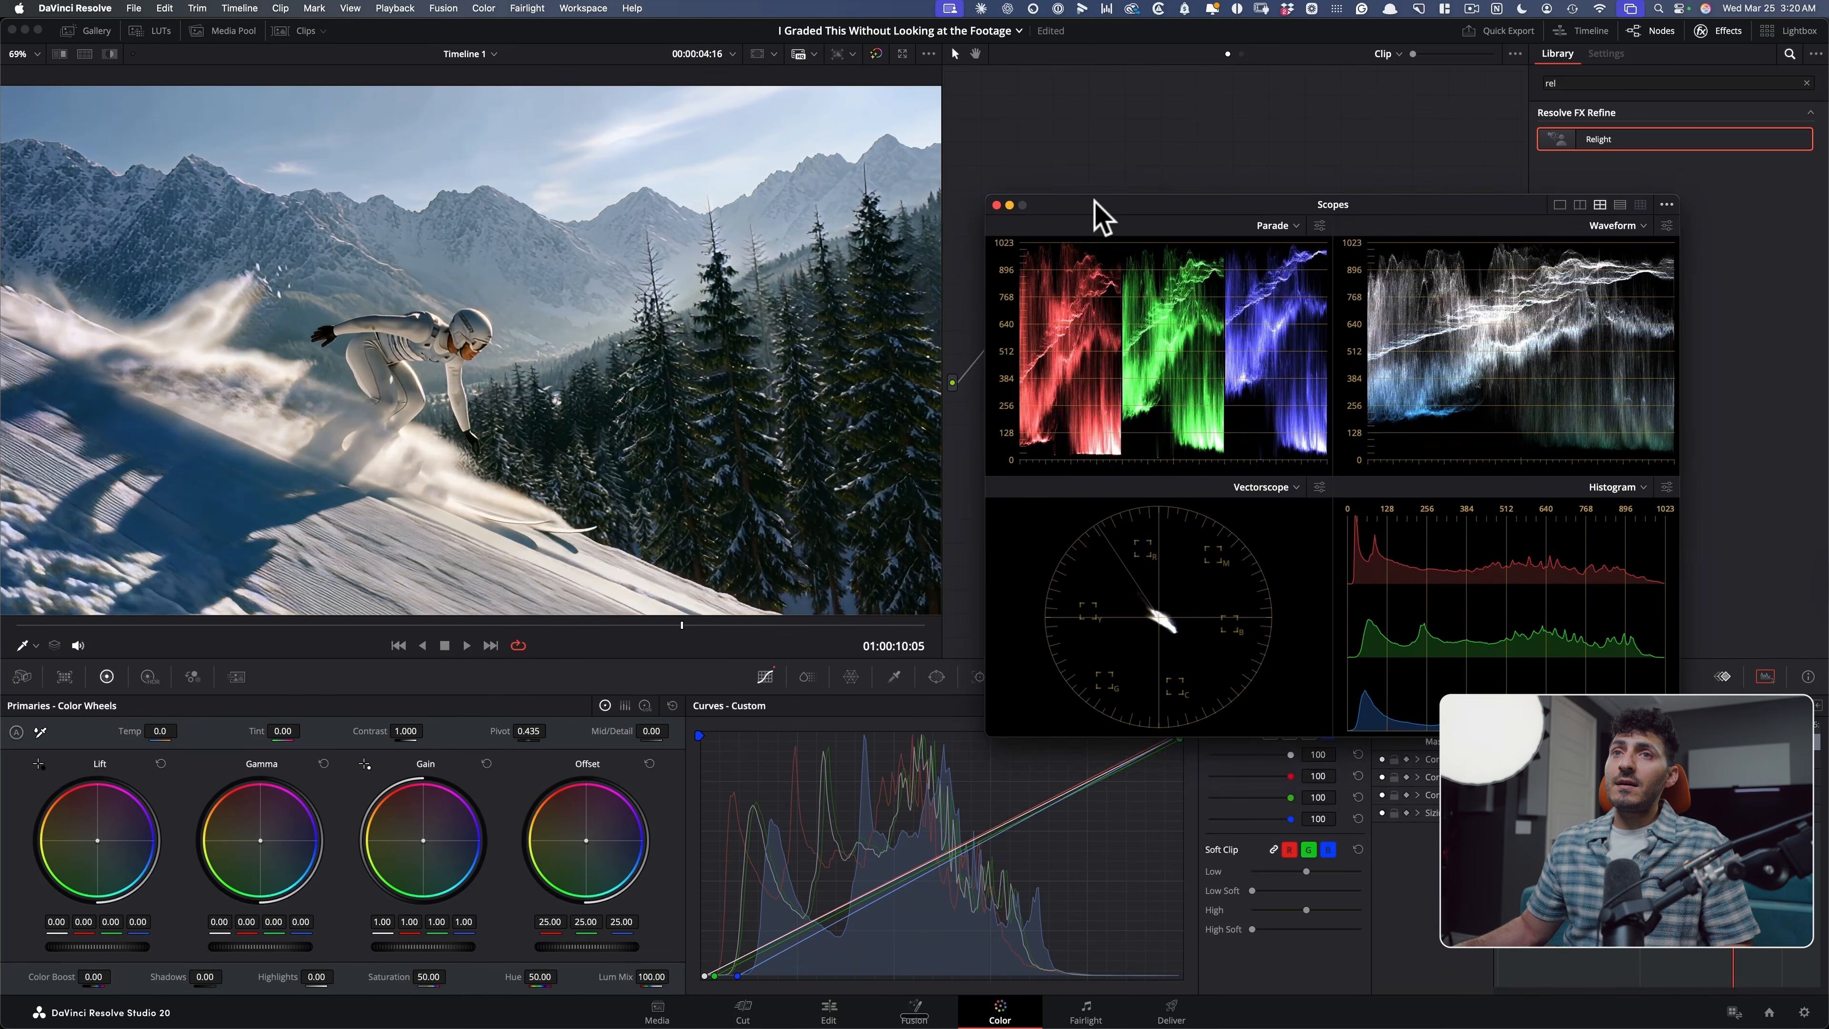
drag(1091, 206, 1086, 194)
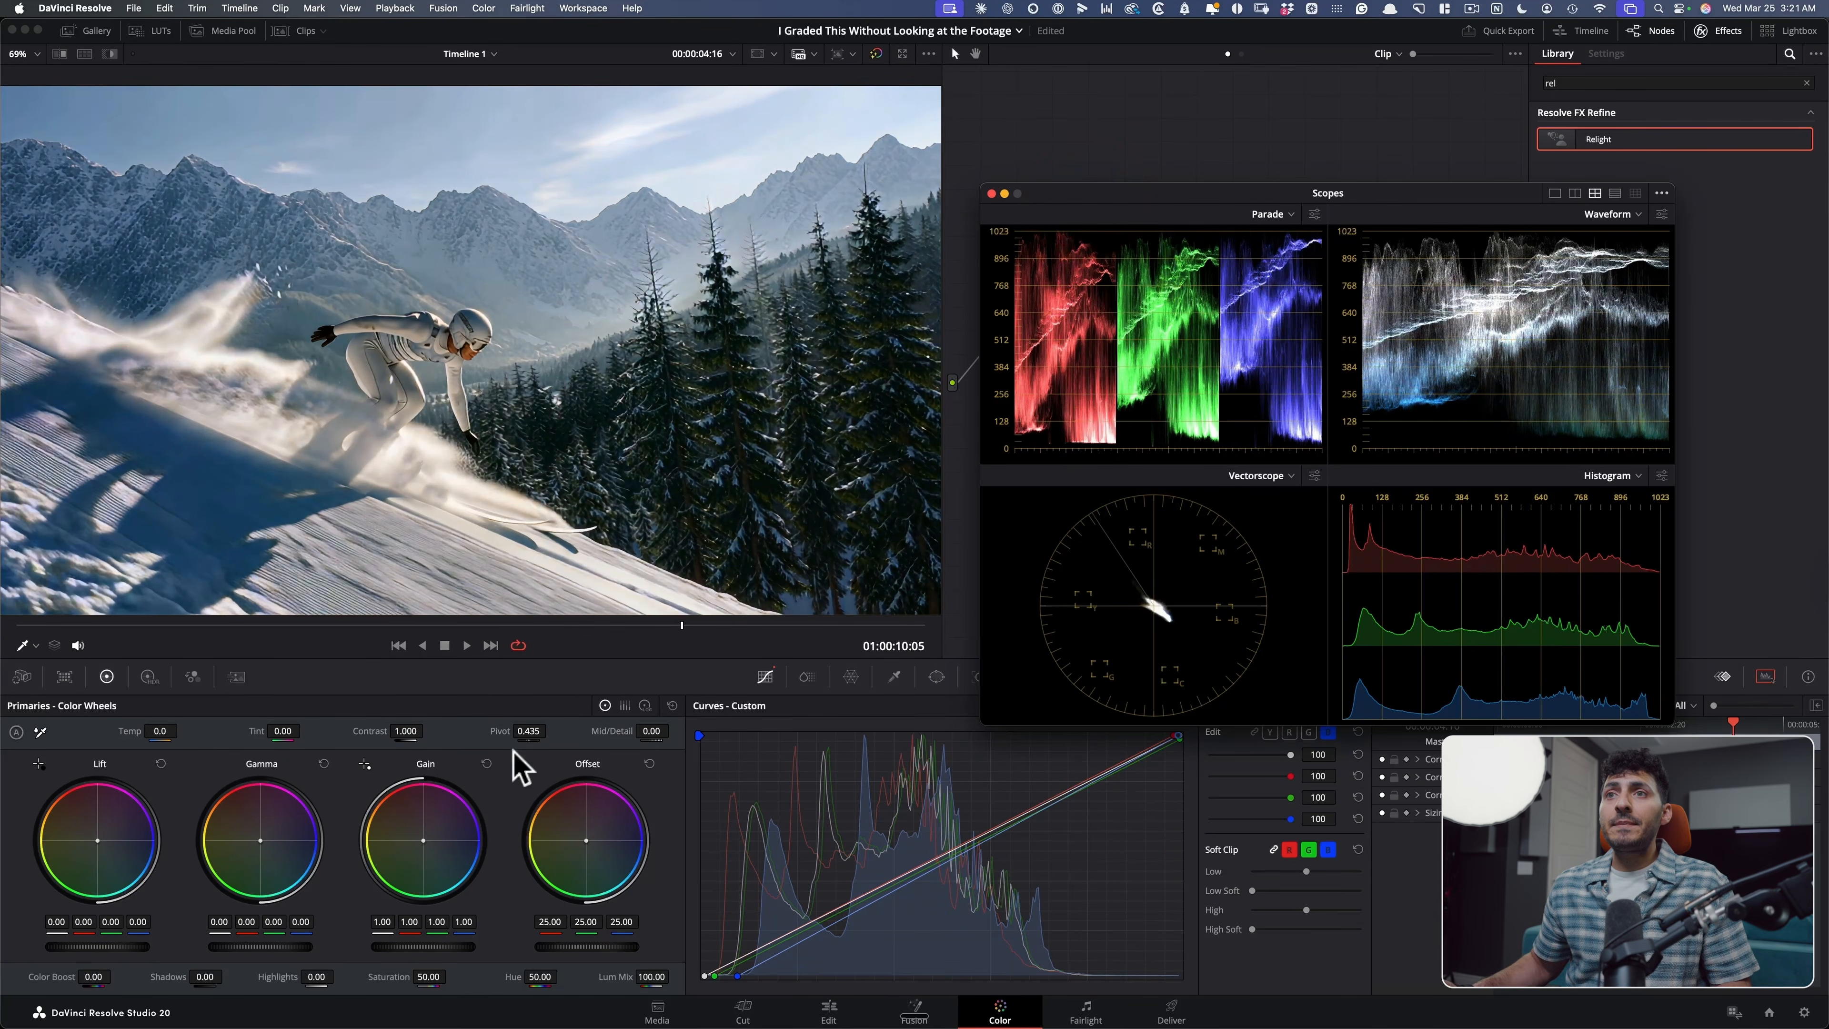
drag(625, 995, 616, 995)
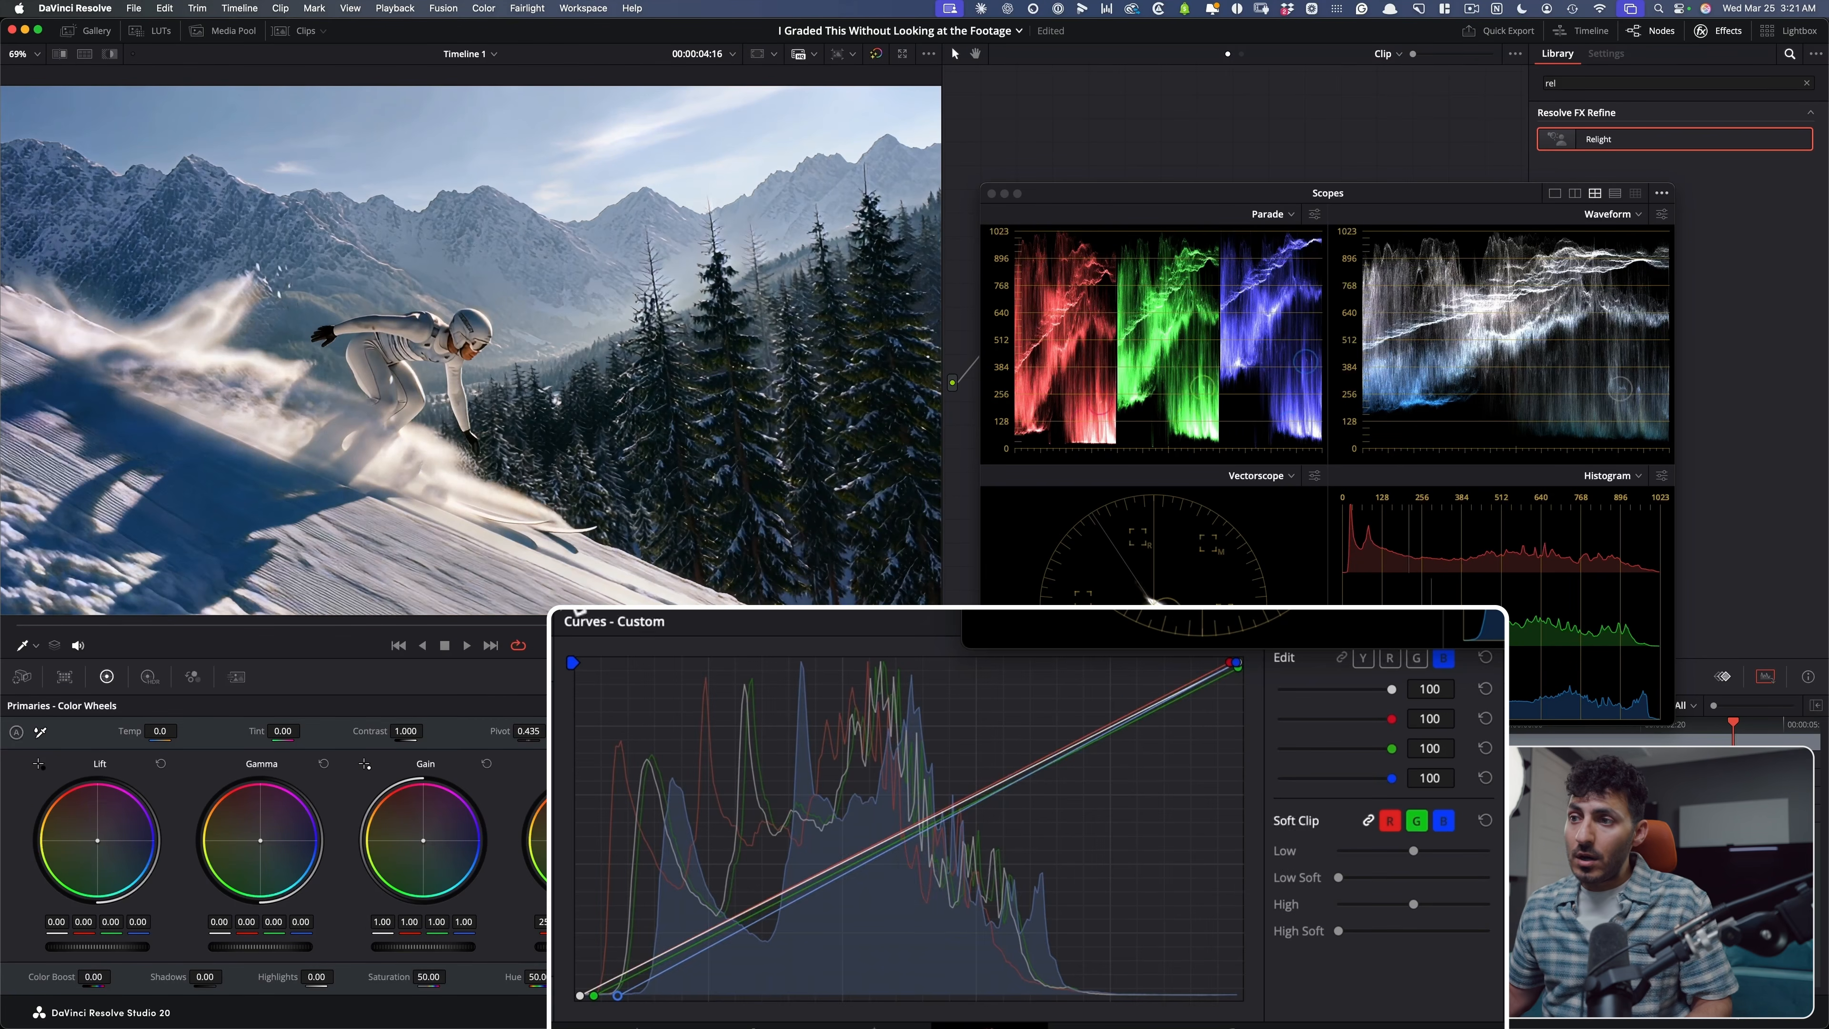
Step: Try reshaping the red and green custom curves on the ski clip's balance node, and undo the changes
drag(895, 839, 927, 895)
key(super+z)
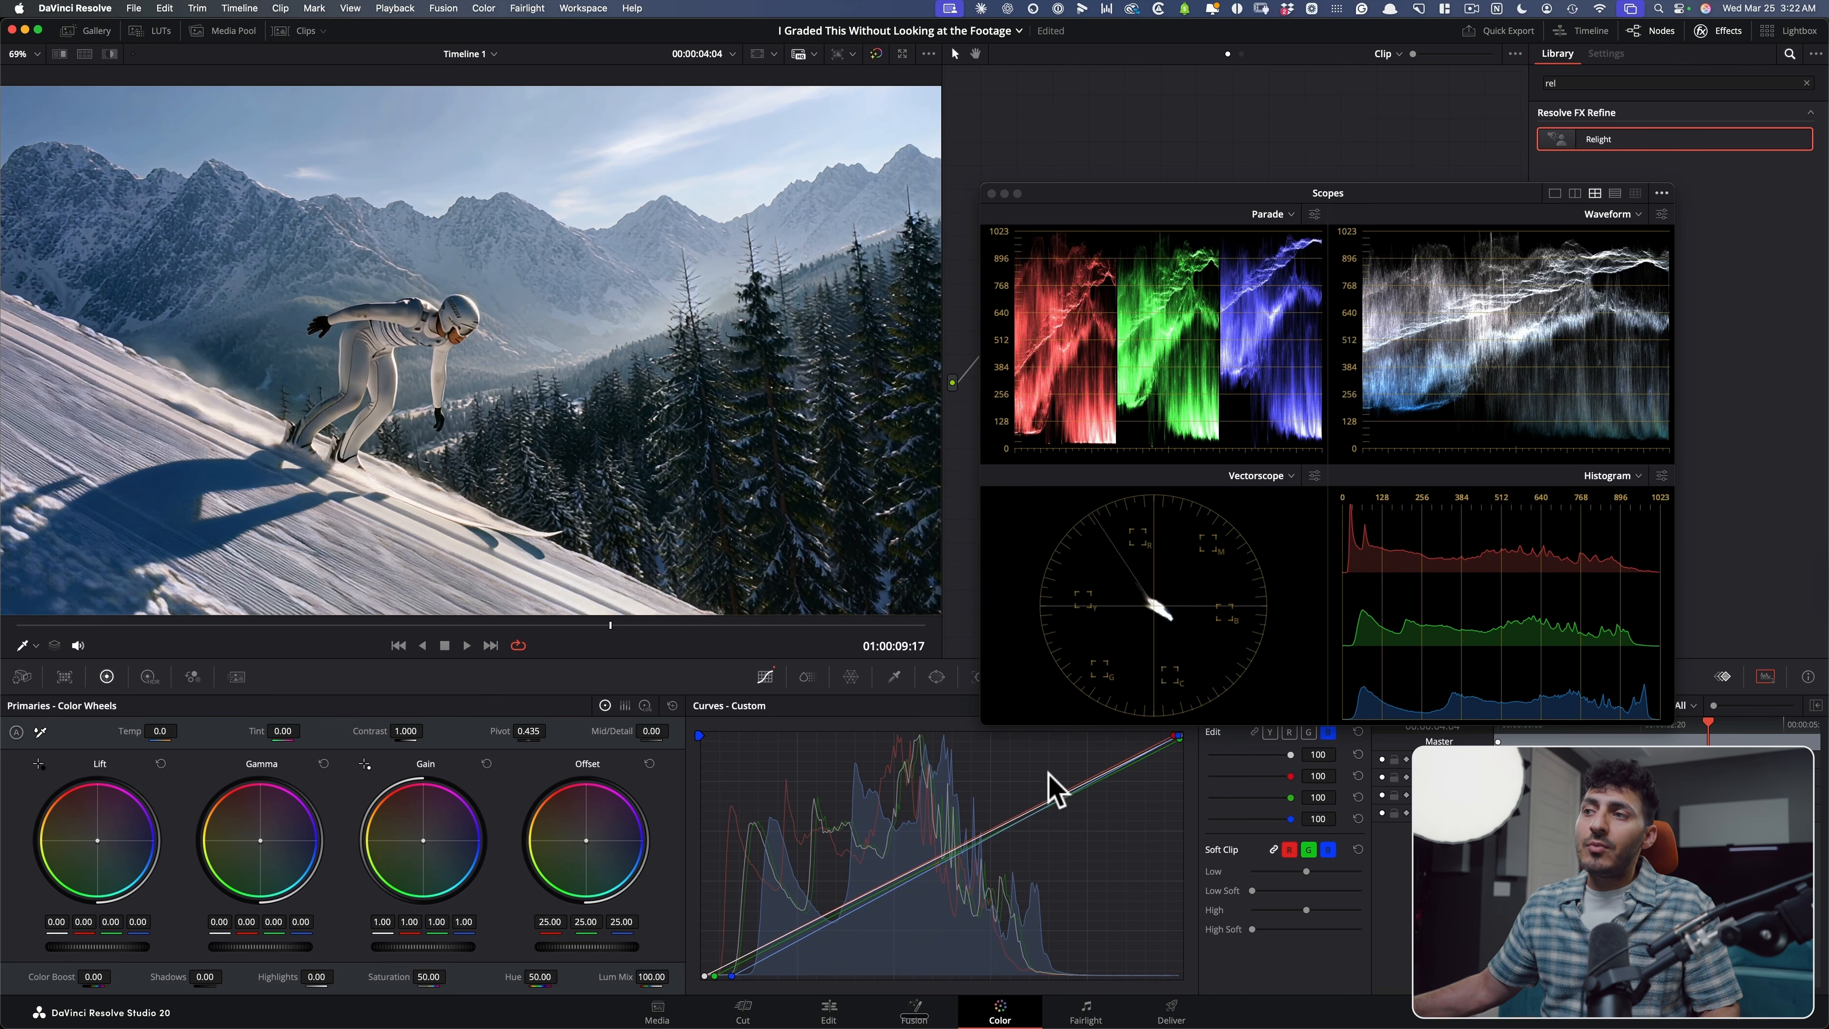
mouse_move(1218, 682)
mouse_down()
mouse_move(1187, 680)
mouse_move(1227, 687)
mouse_move(1208, 676)
mouse_up()
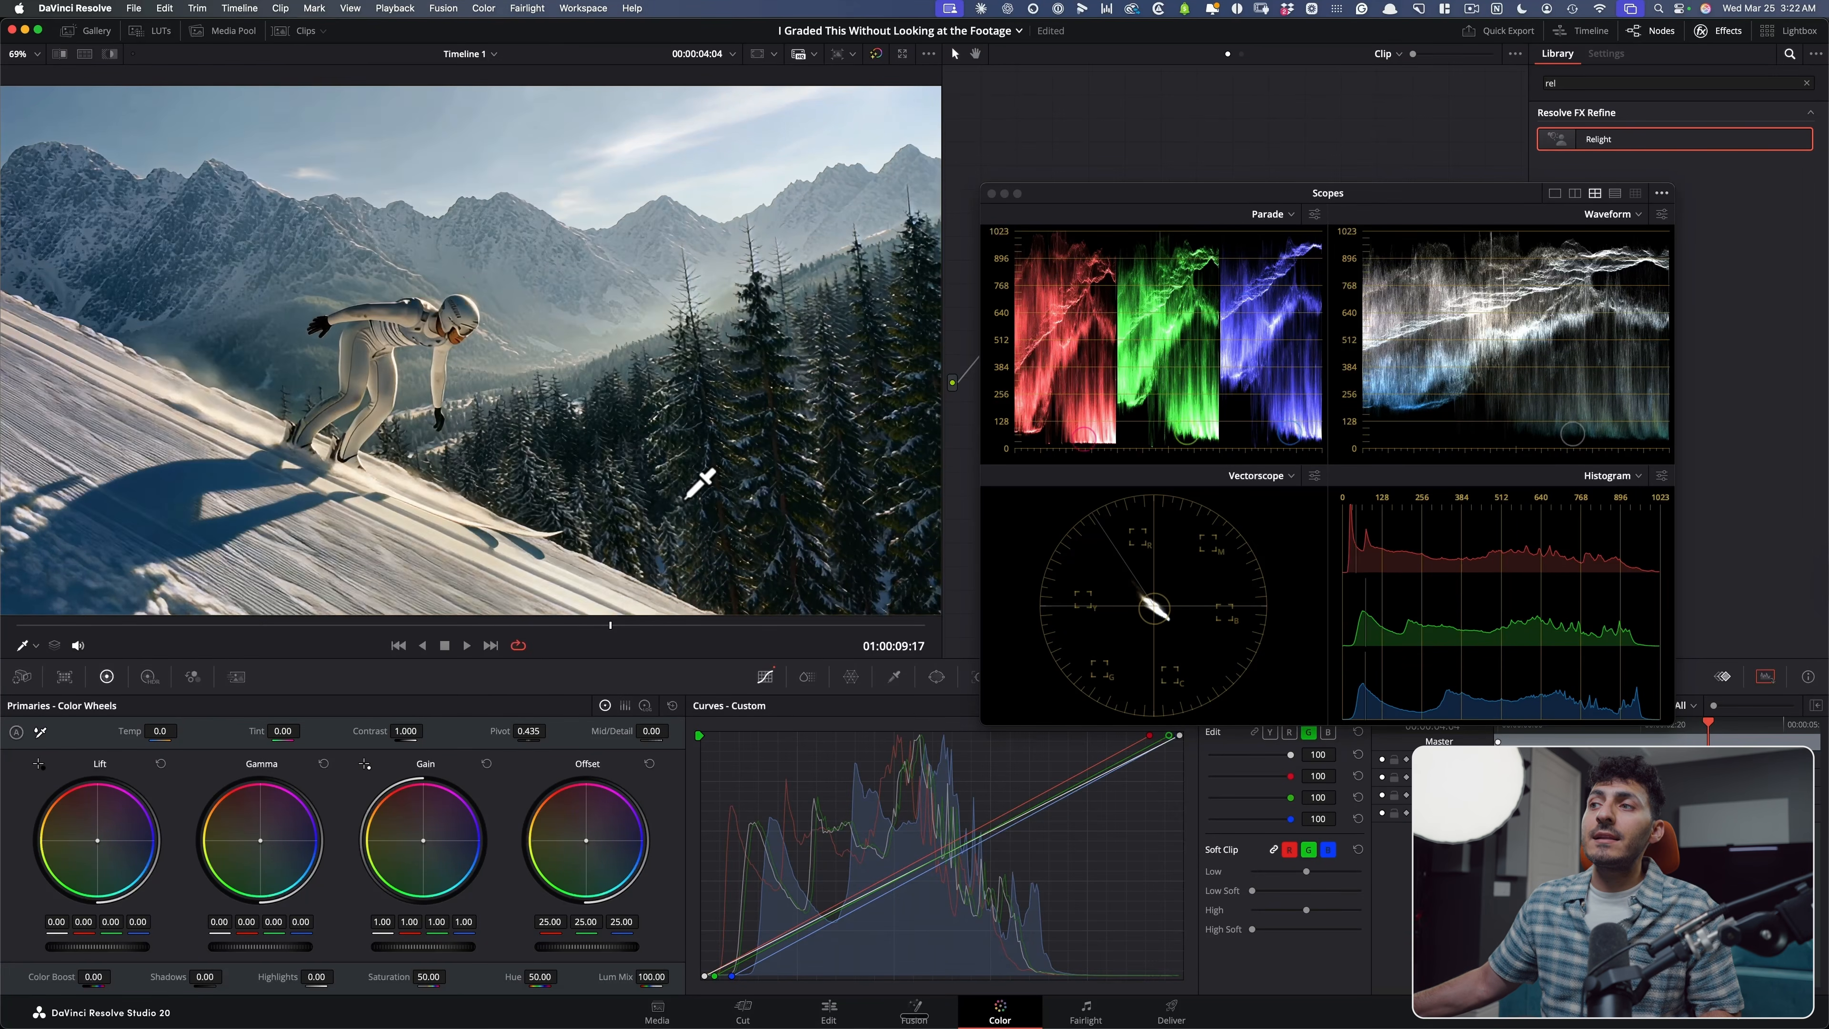
key(super+z)
key(super+z)
key(super+z)
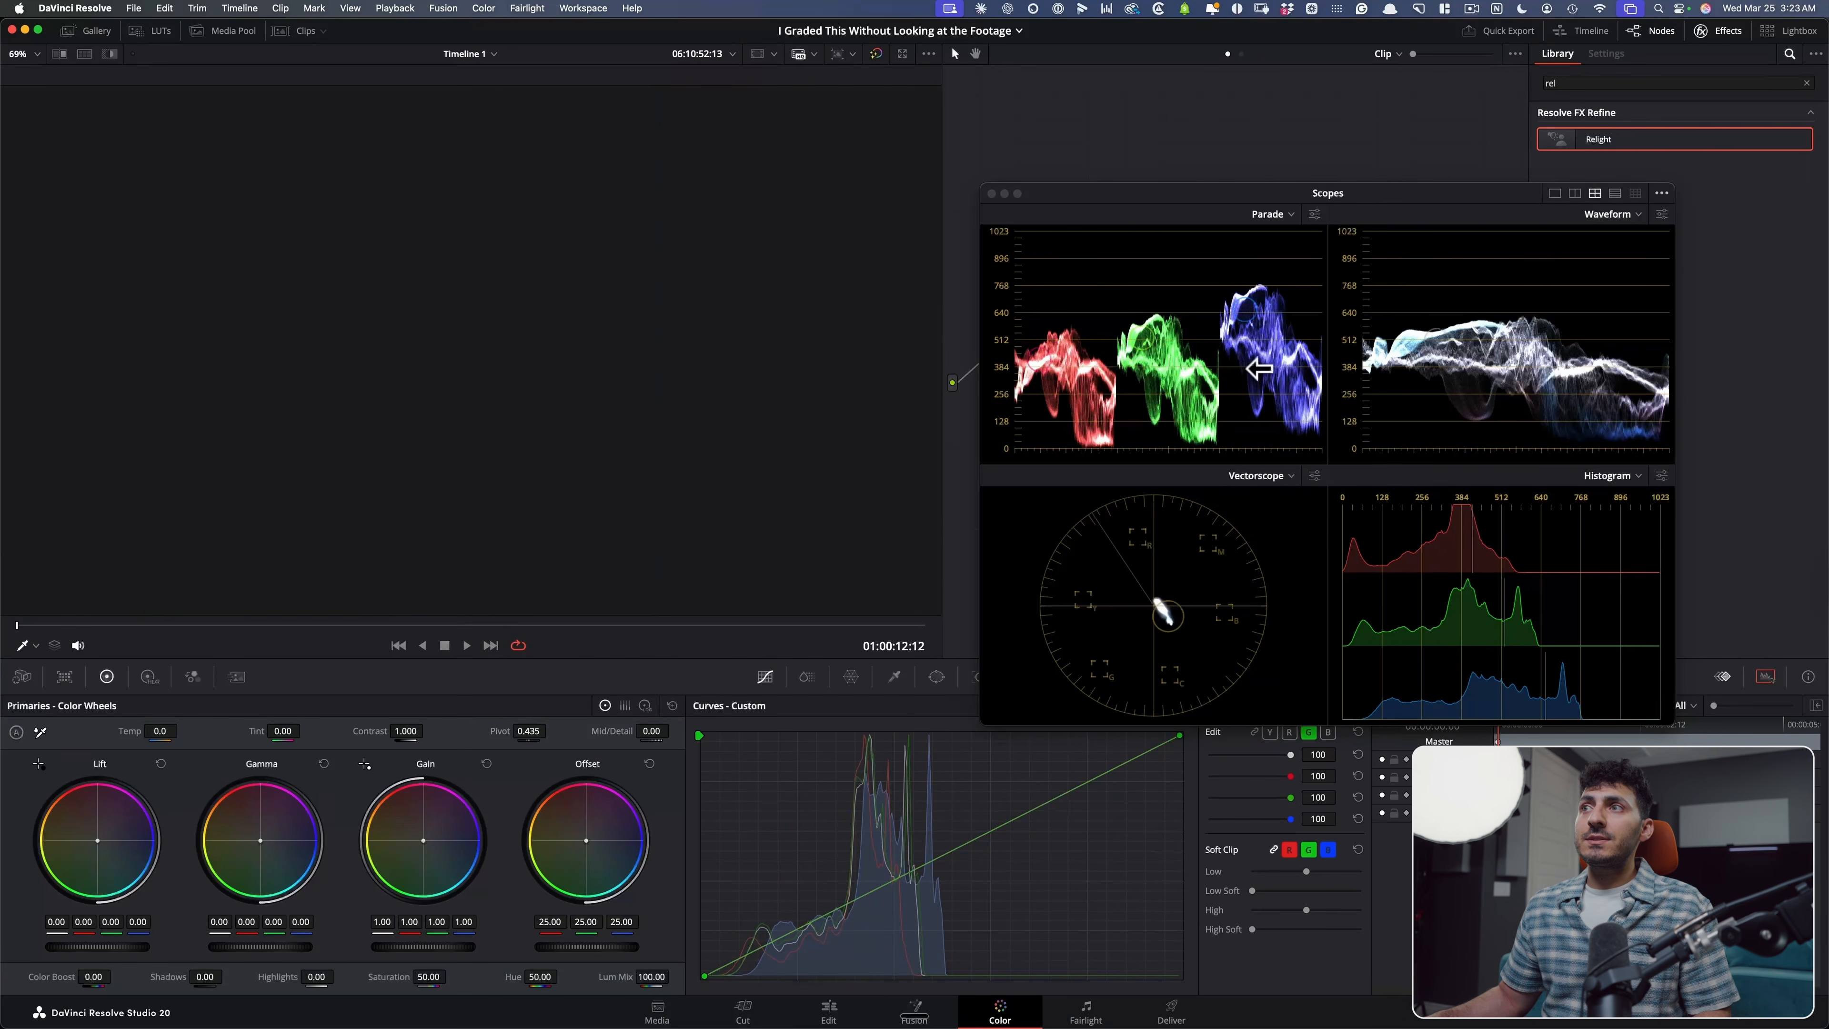
Step: Set the gamma of the bal node to Linear on the hidden clip starting at 06:10:52:13
drag(1143, 196, 1135, 418)
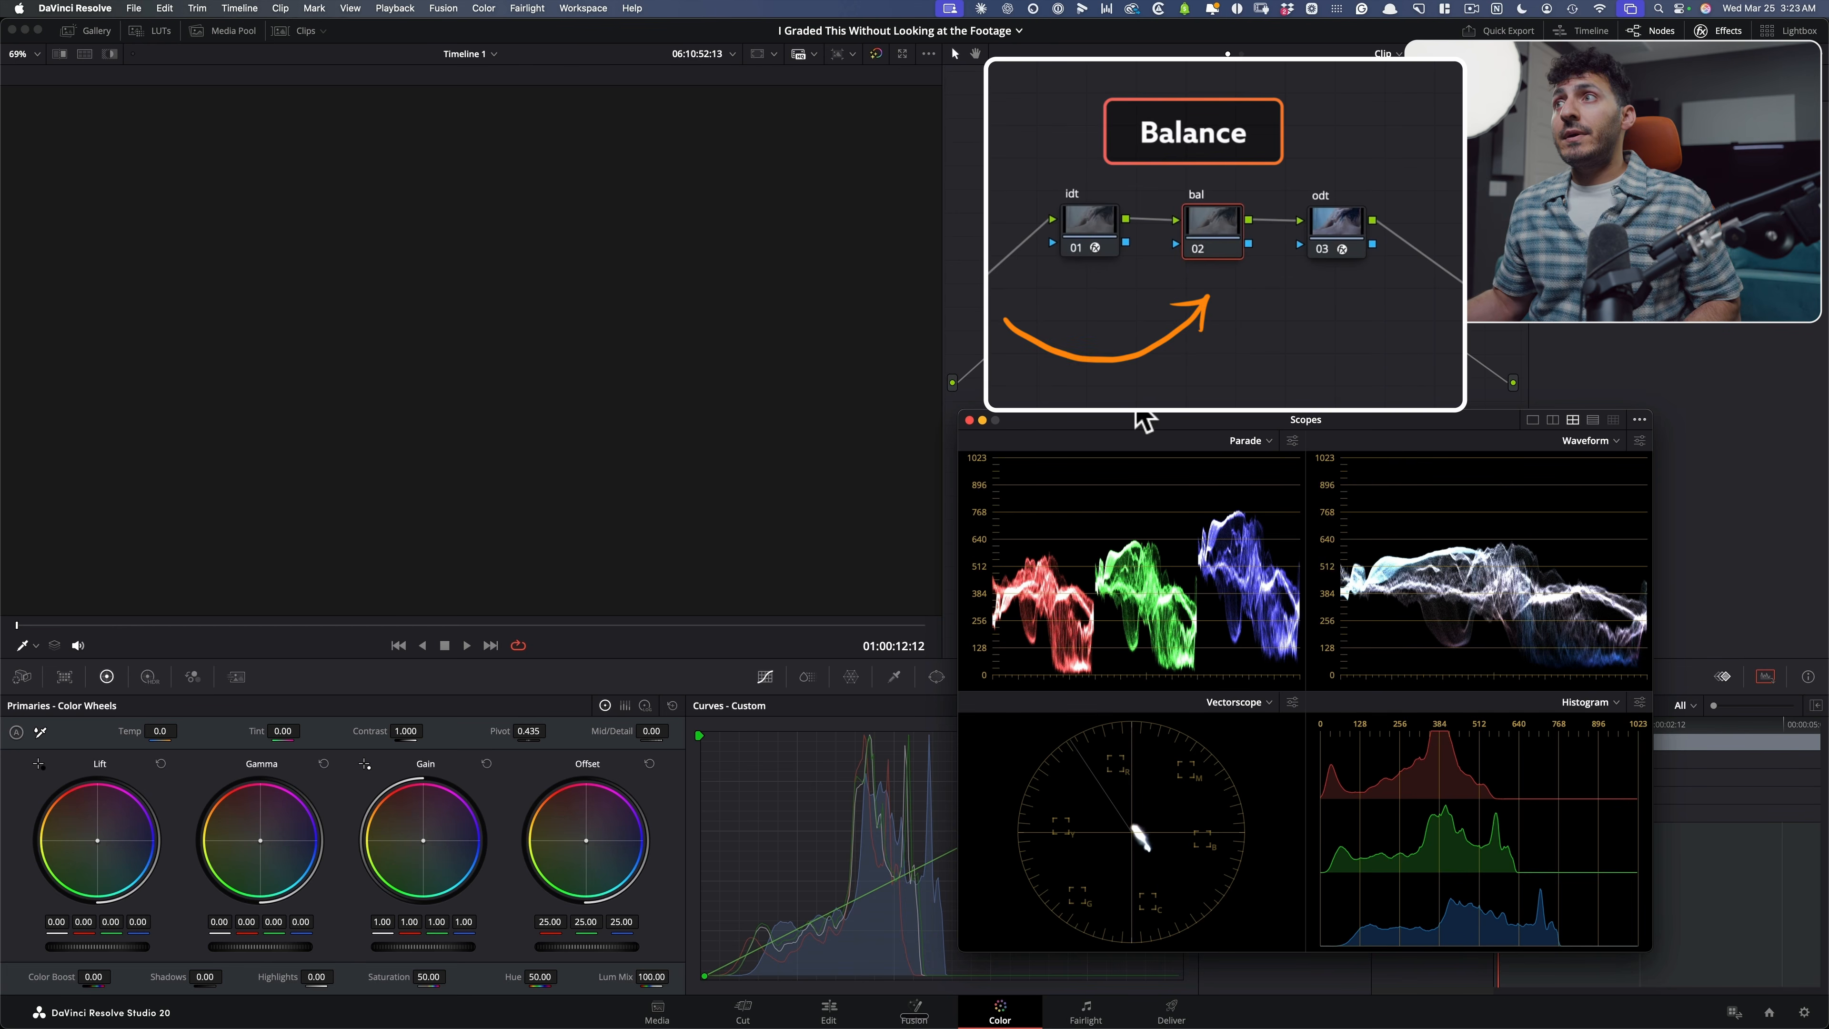
right_click(1189, 219)
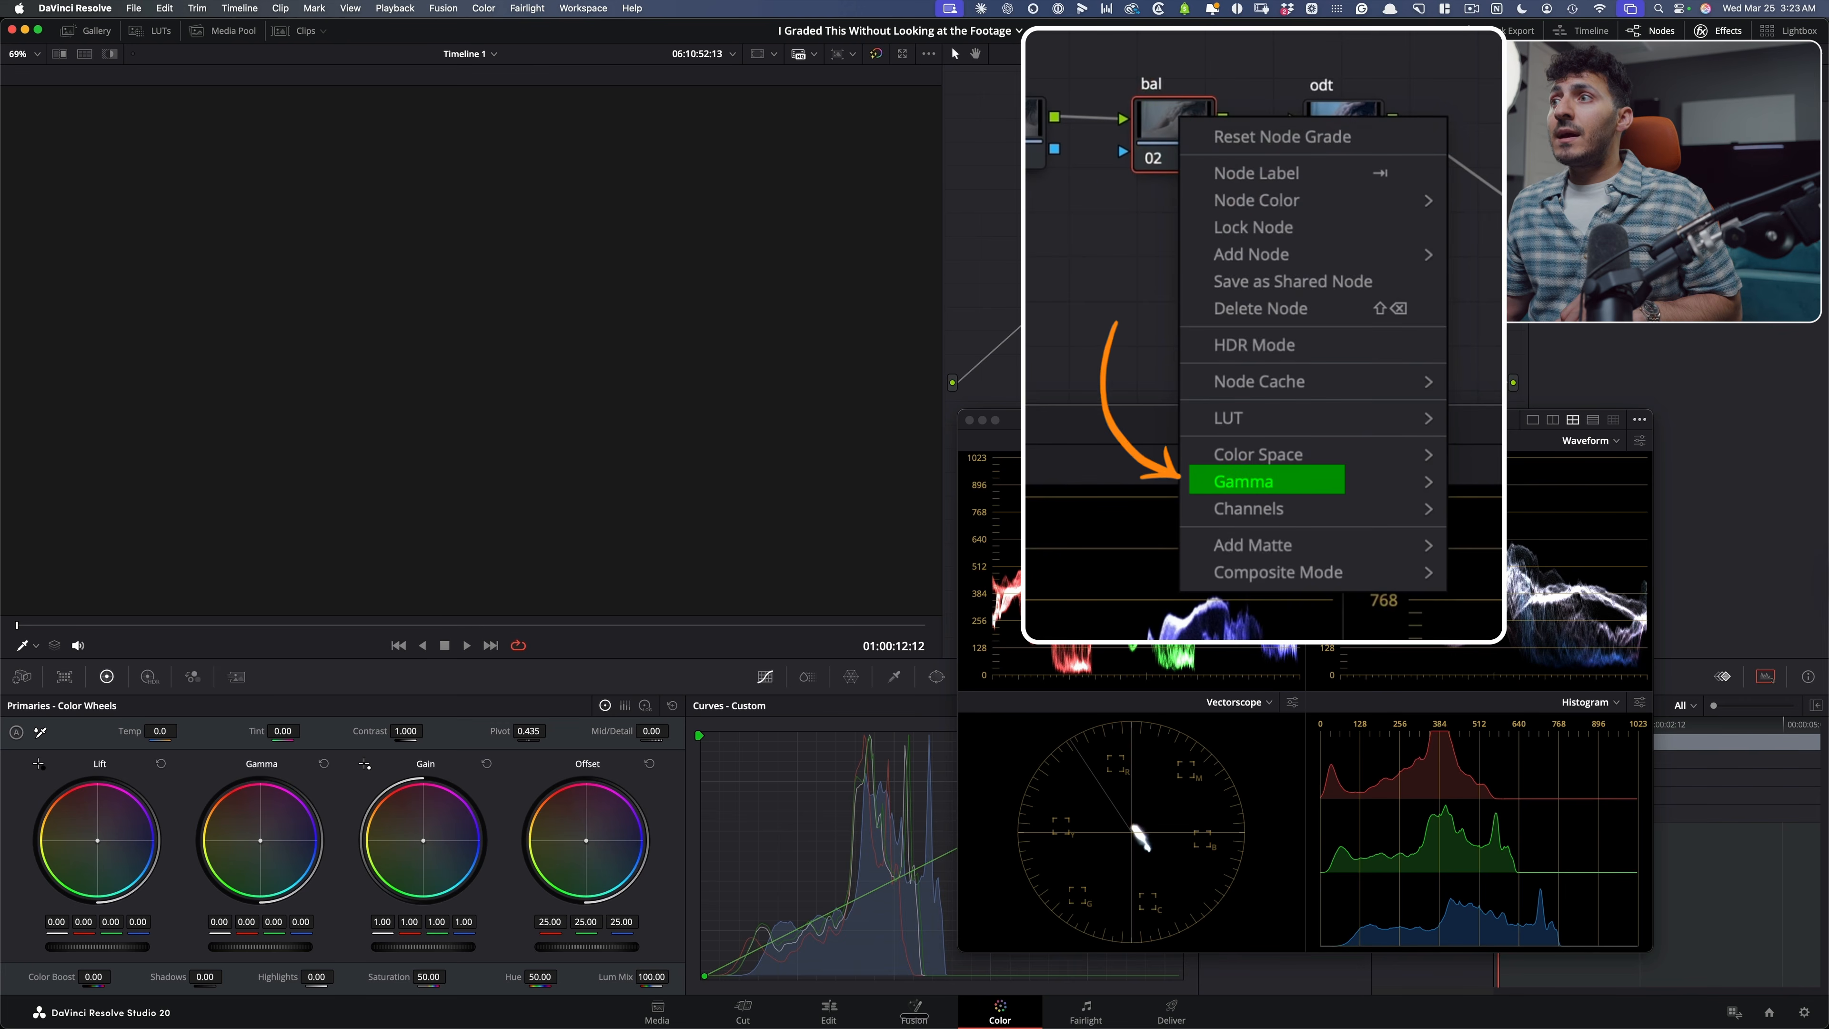
mouse_move(1343, 481)
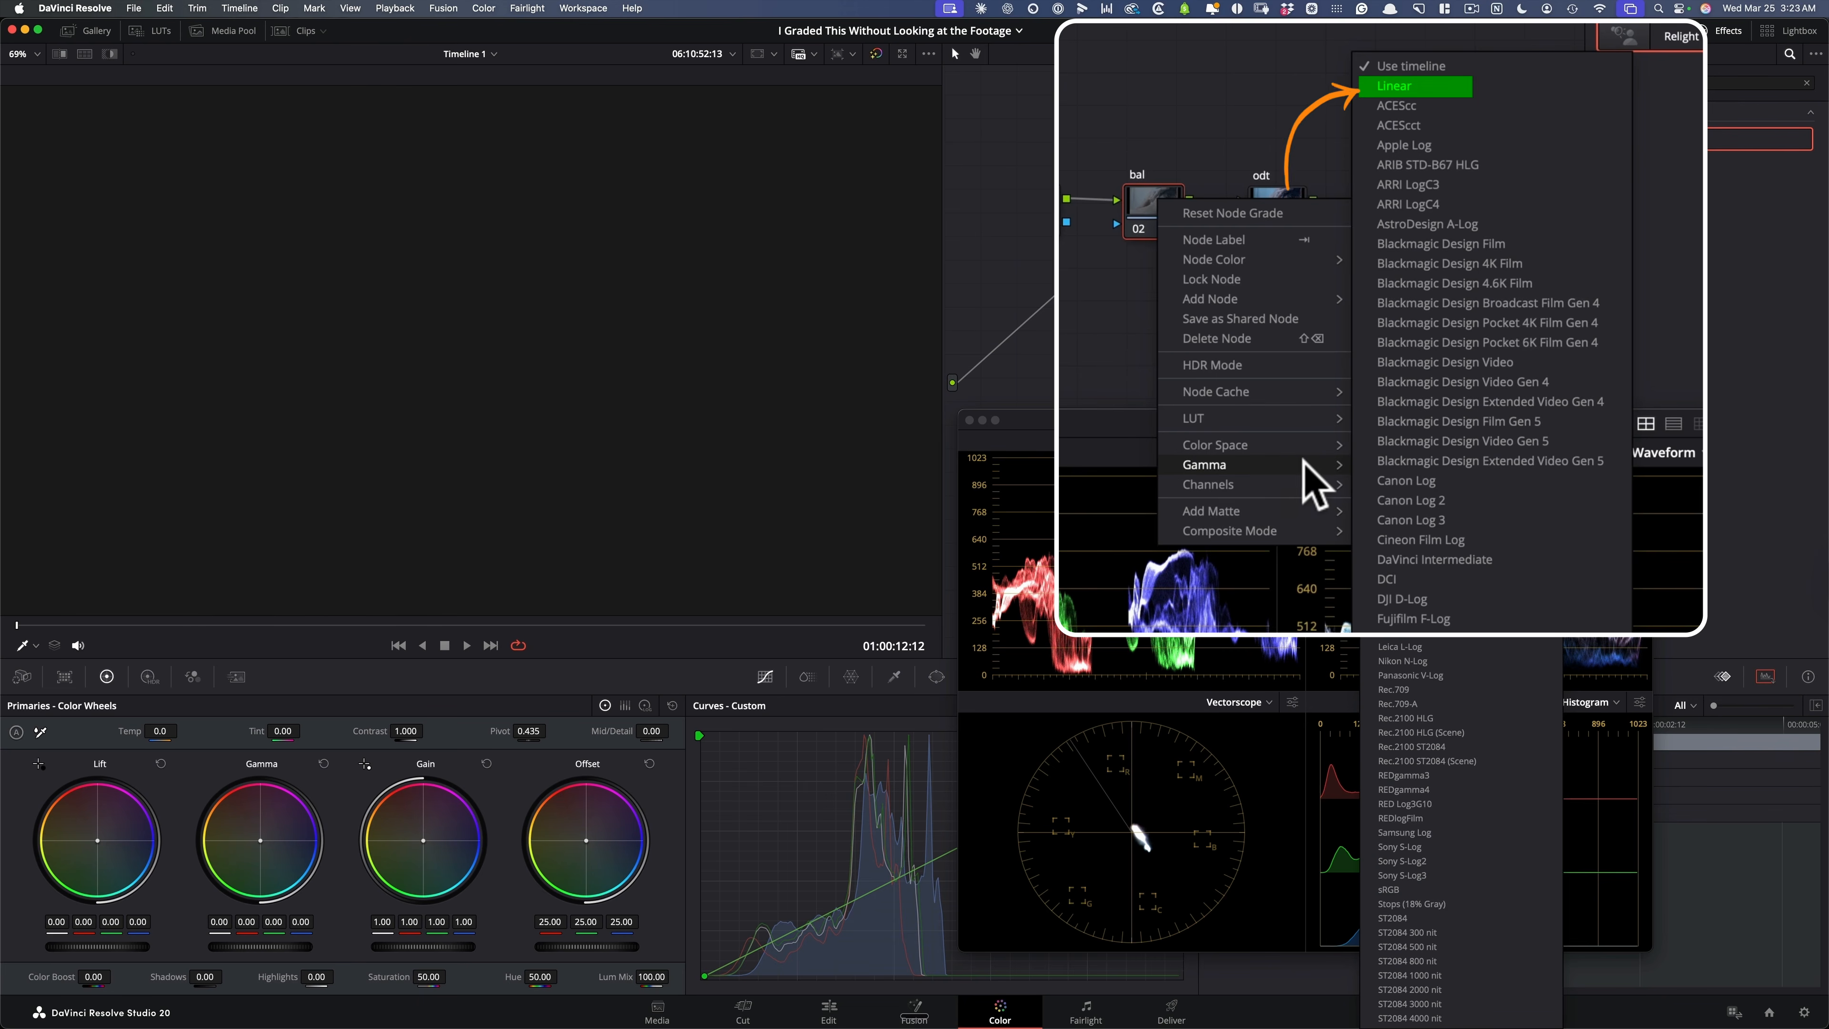
click(1456, 87)
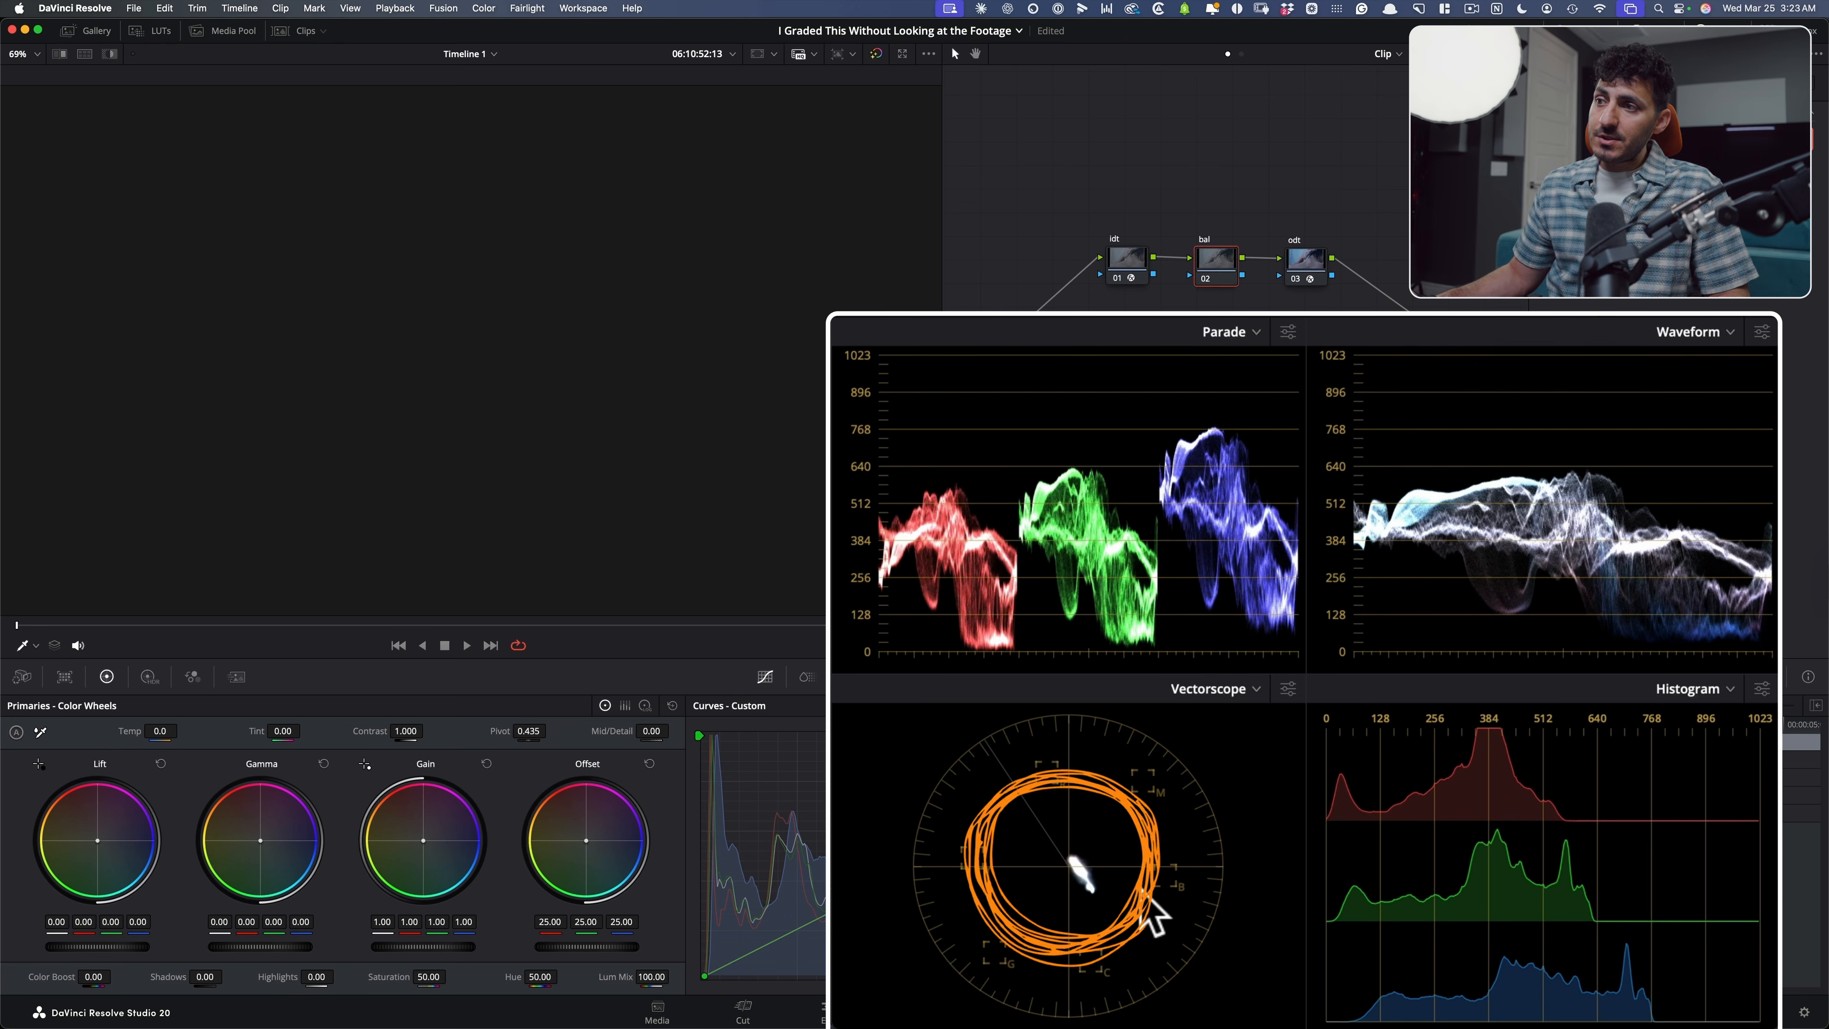
Step: Balance the hidden clip using only the scopes, setting the bal node's temperature to 760 and tint to 1.90
drag(160, 731, 308, 732)
drag(160, 731, 138, 730)
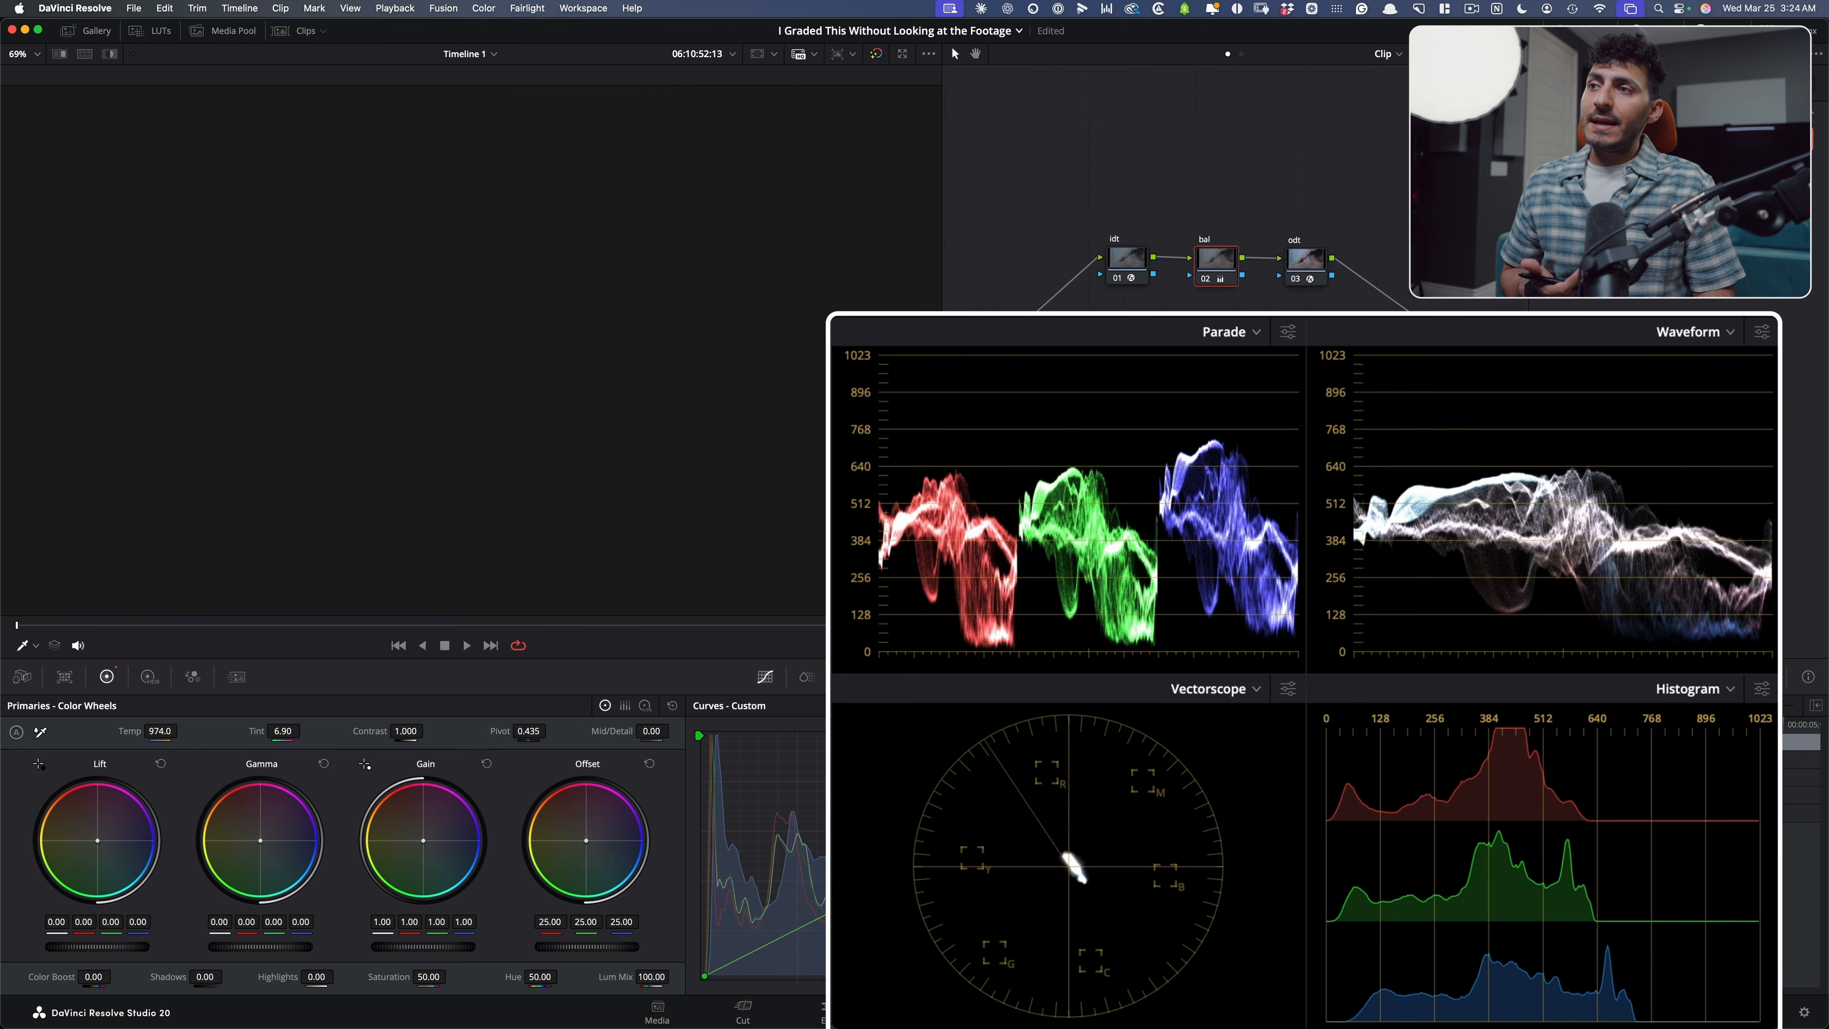
key(super+d)
key(super+d)
key(super+d)
key(super+d)
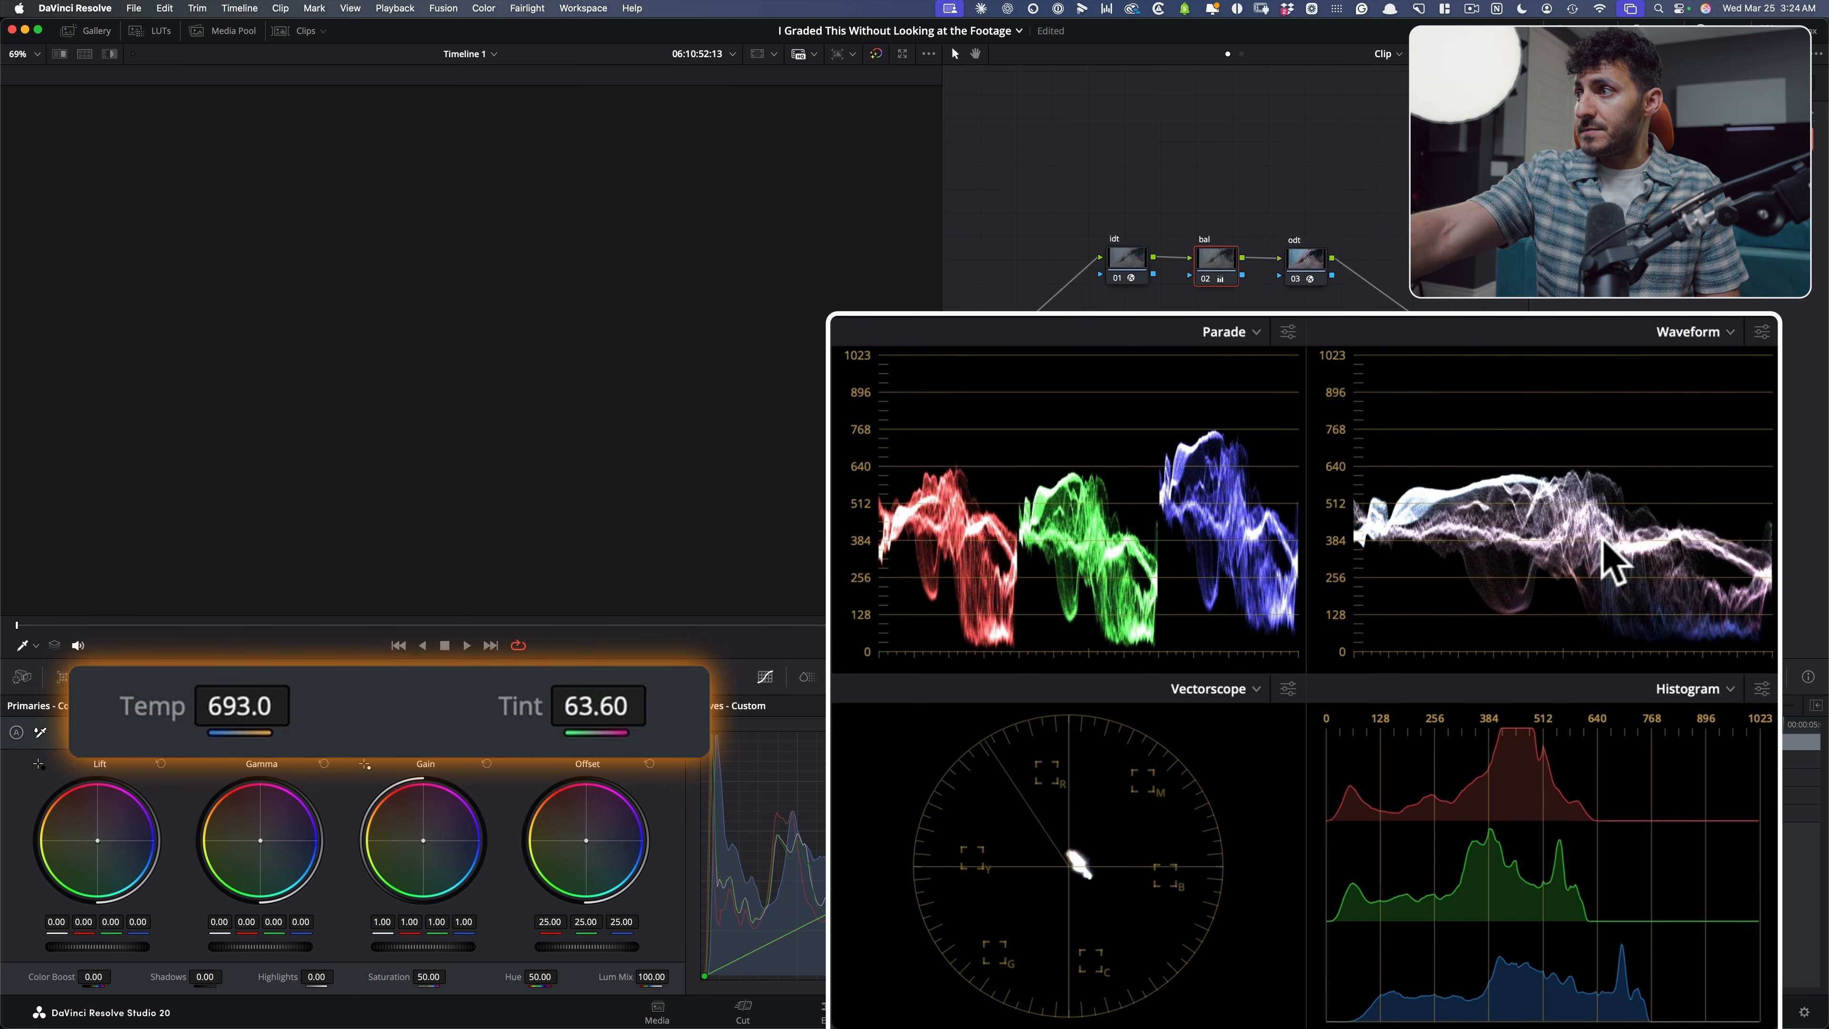
key(super+d)
key(super+d)
key(super+d)
key(super+d)
key(super+d)
key(super+d)
key(super+d)
key(super+d)
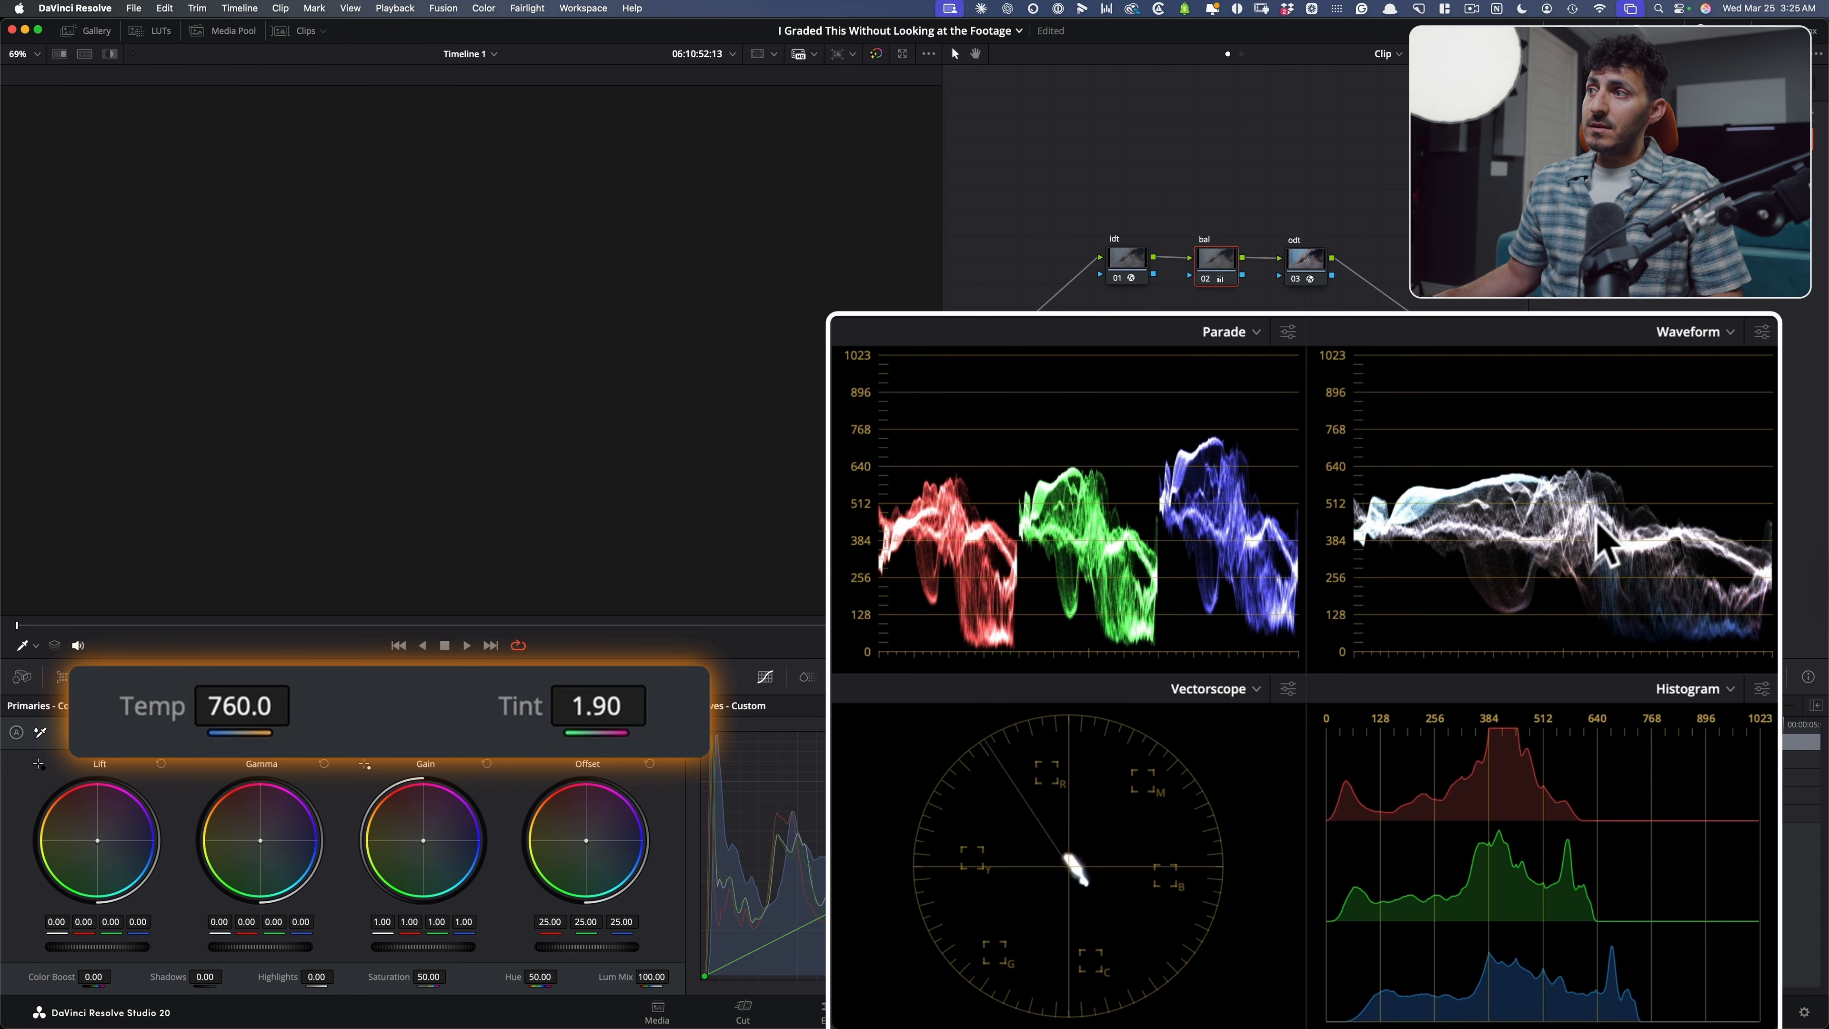
Step: Reveal the wet-back clip and compare it with and without its balance node at 06:10:55:22
key(super+d)
key(super+d)
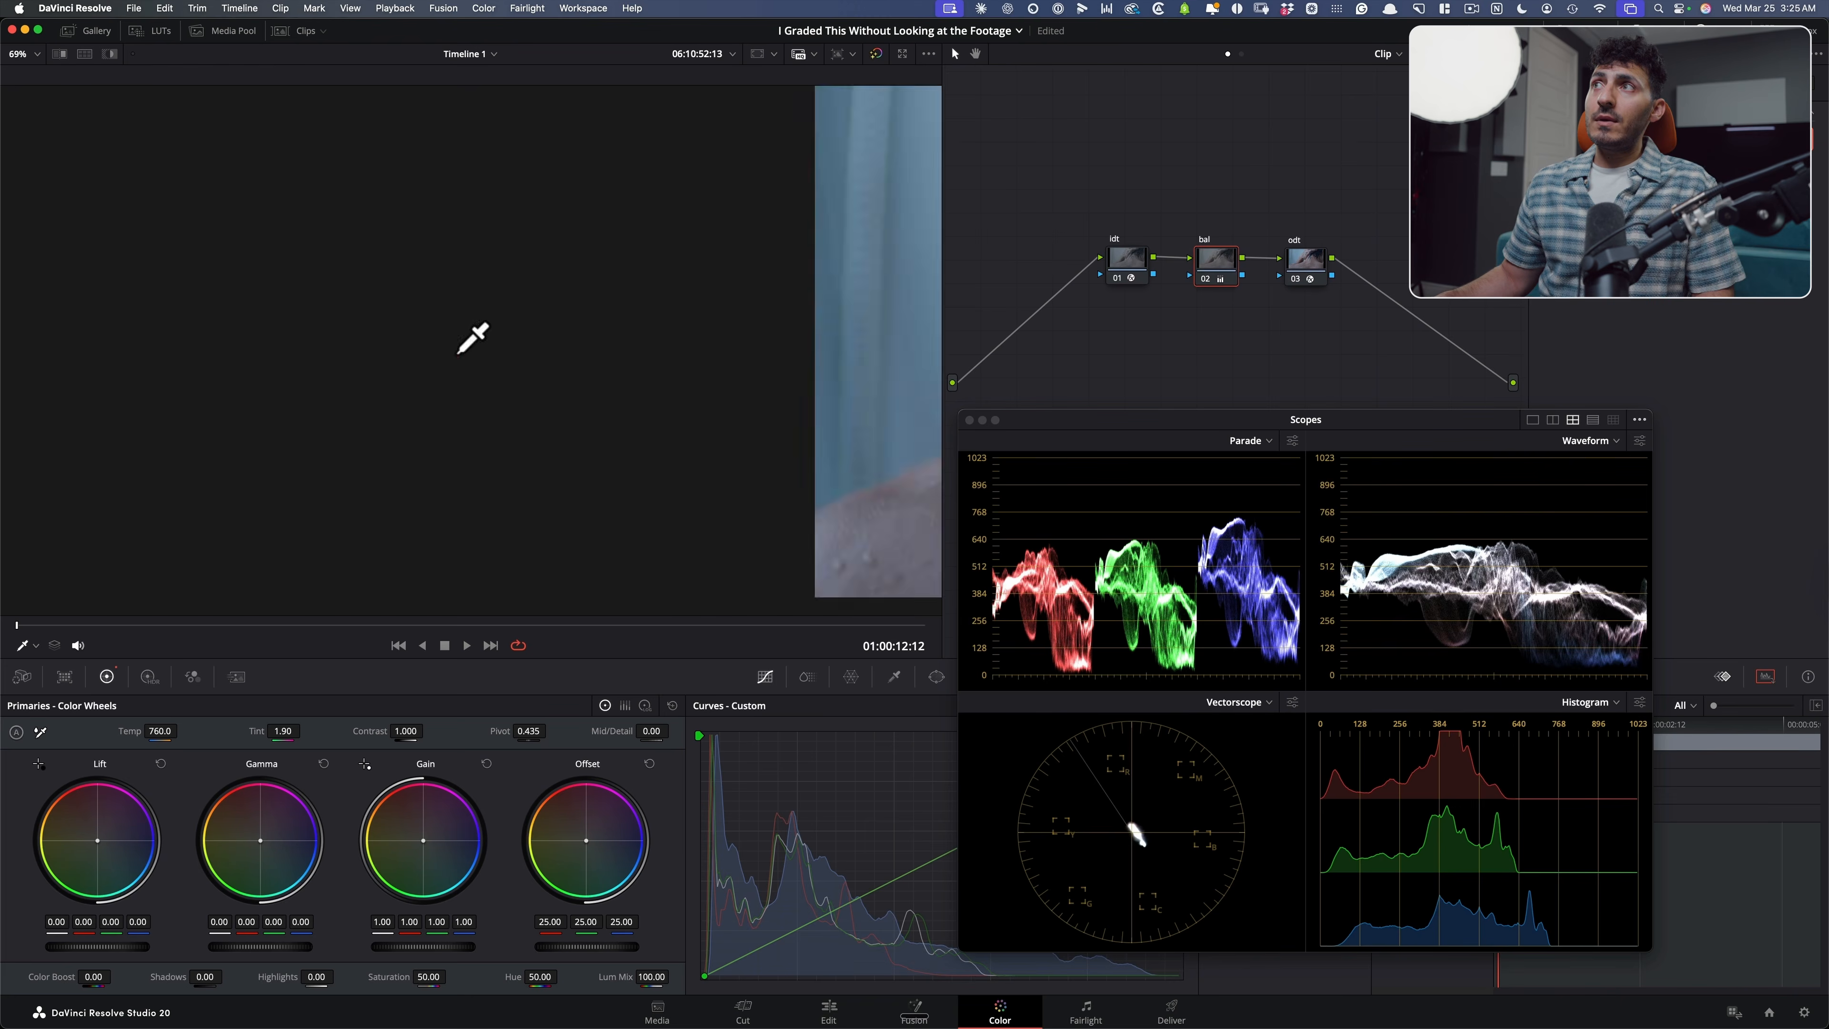
key(super+d)
key(super+d)
drag(289, 626, 590, 638)
click(588, 634)
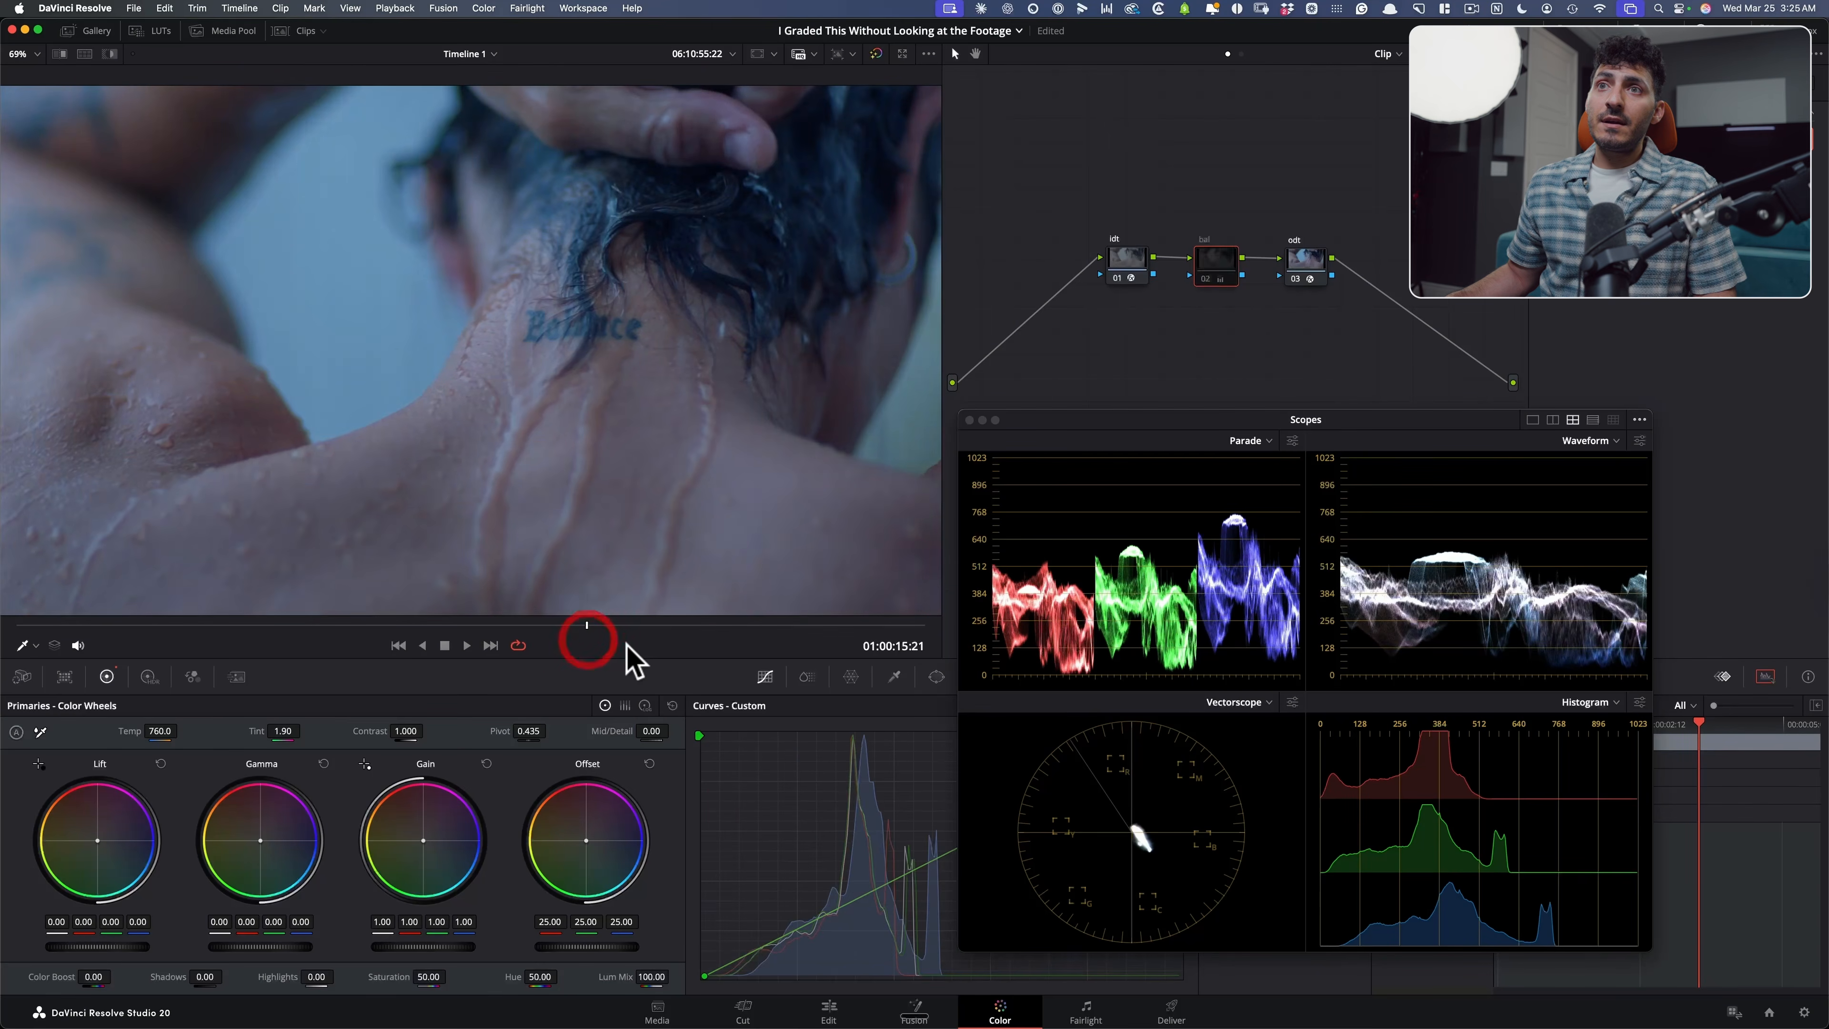
key(super+d)
key(super+d)
key(super+d)
key(super+d)
key(super+d)
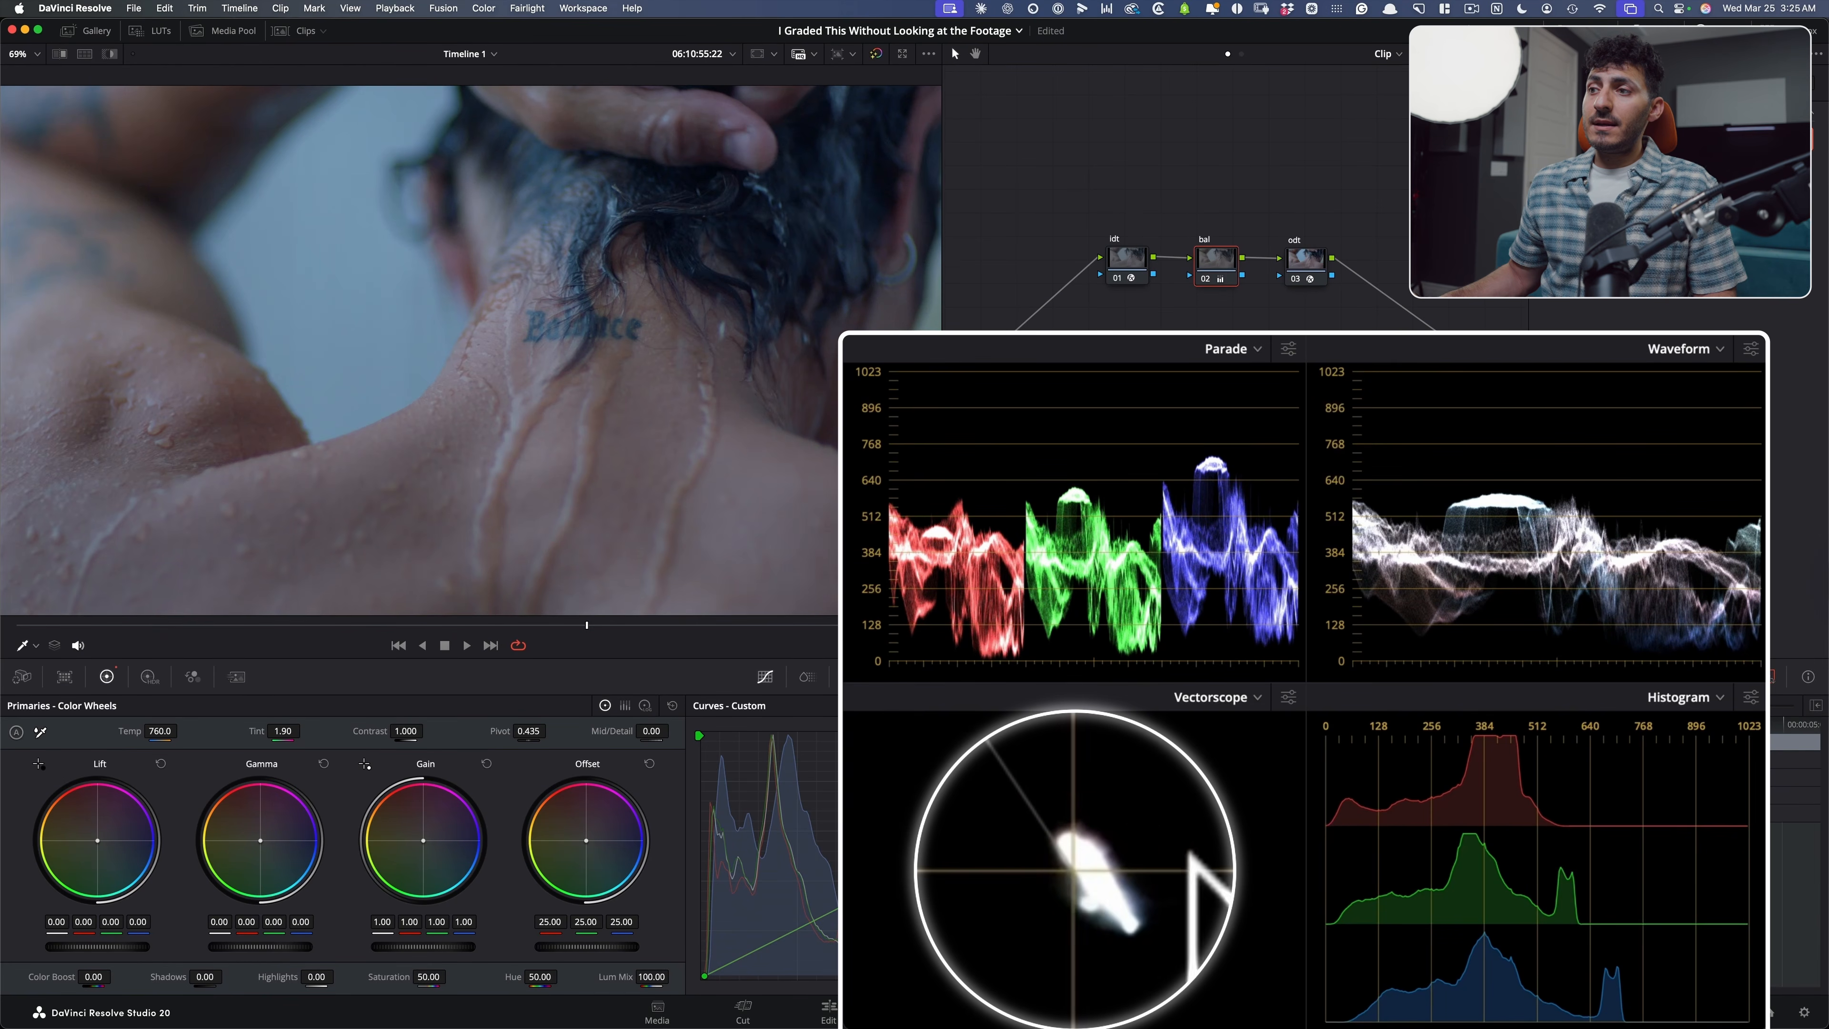
Step: Try a temperature of 1536 and tint of -19.70 on the wet-back clip, and return to 760 and 1.90
mouse_move(640, 628)
mouse_down()
mouse_move(857, 634)
mouse_move(619, 640)
mouse_up()
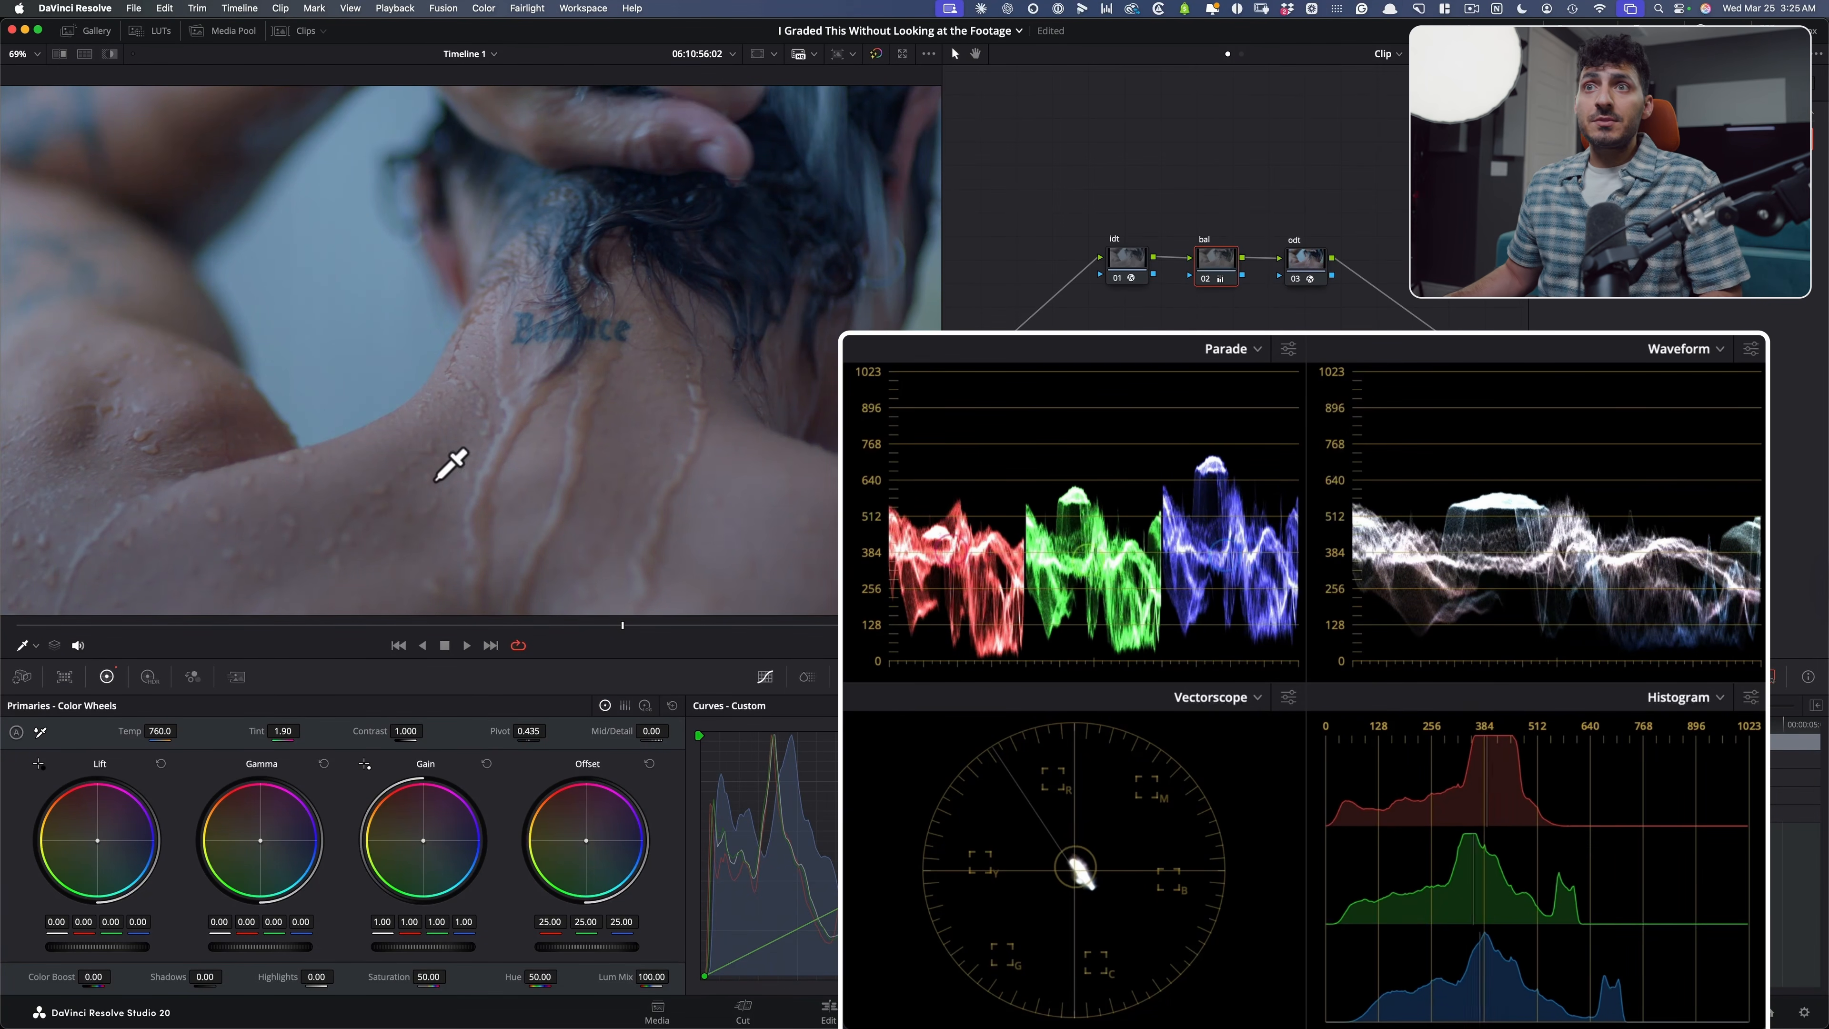
key(super+d)
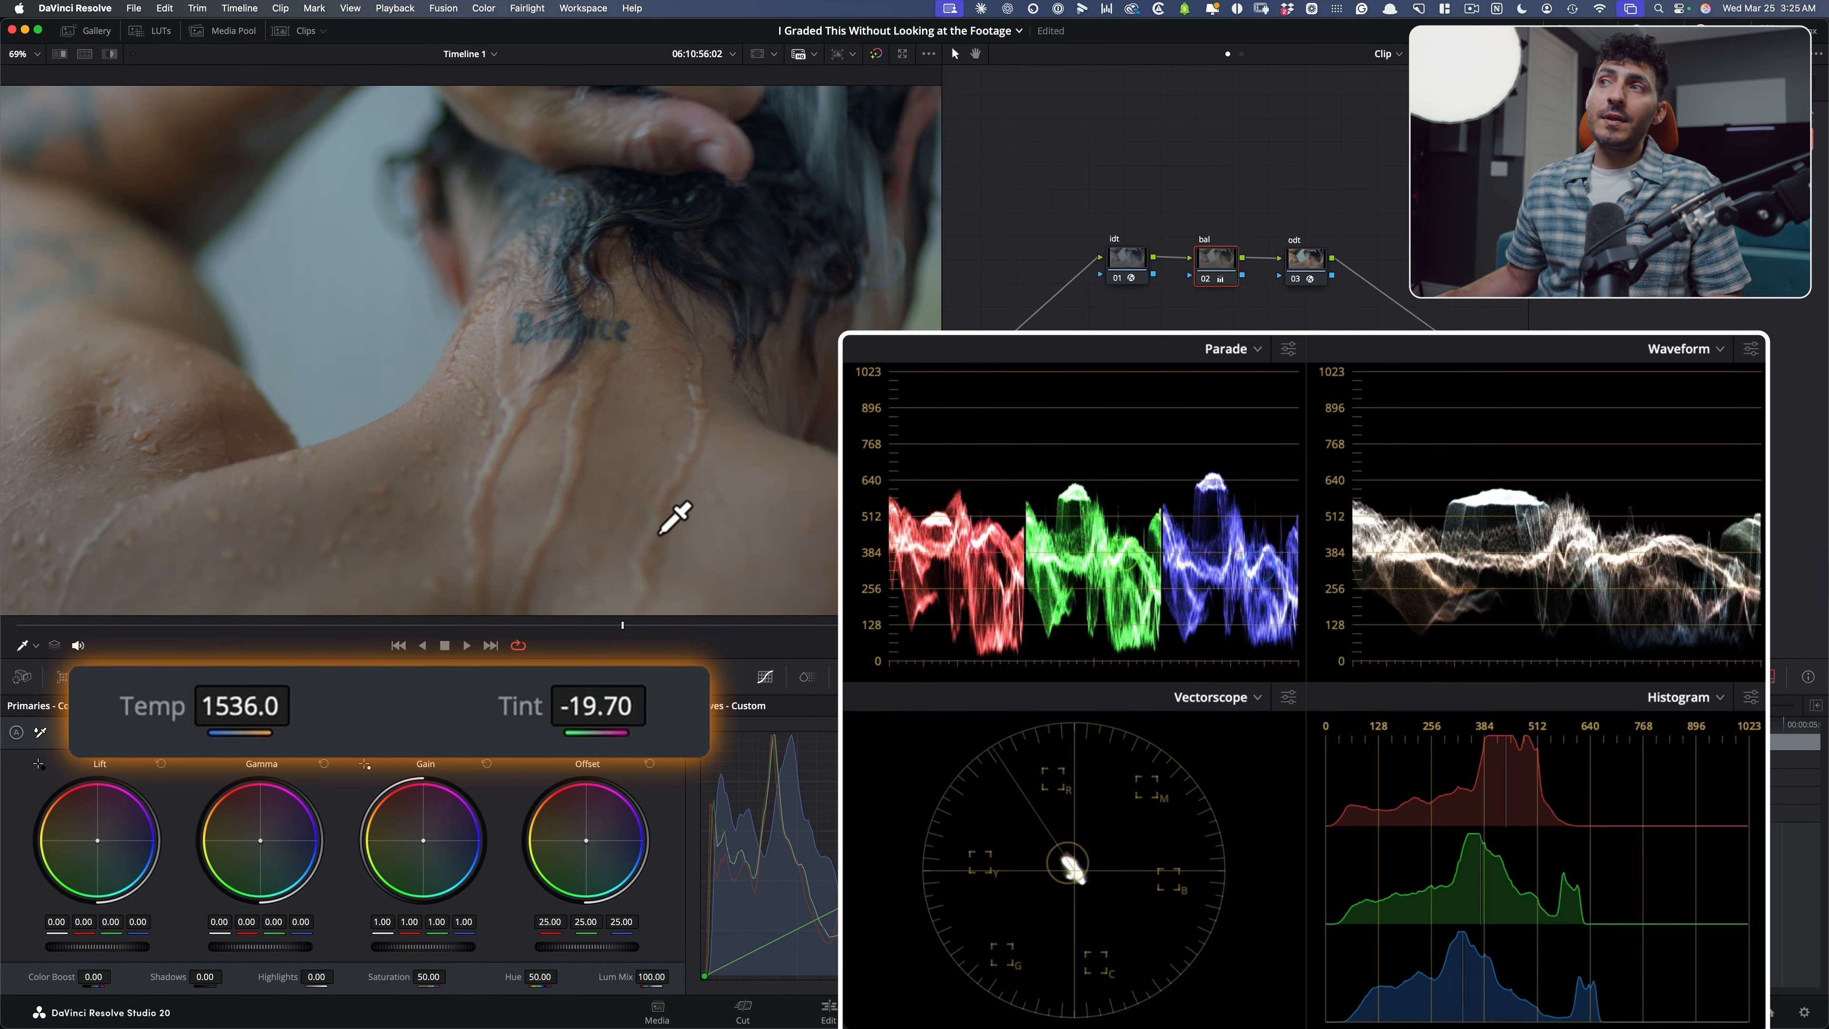
click(776, 537)
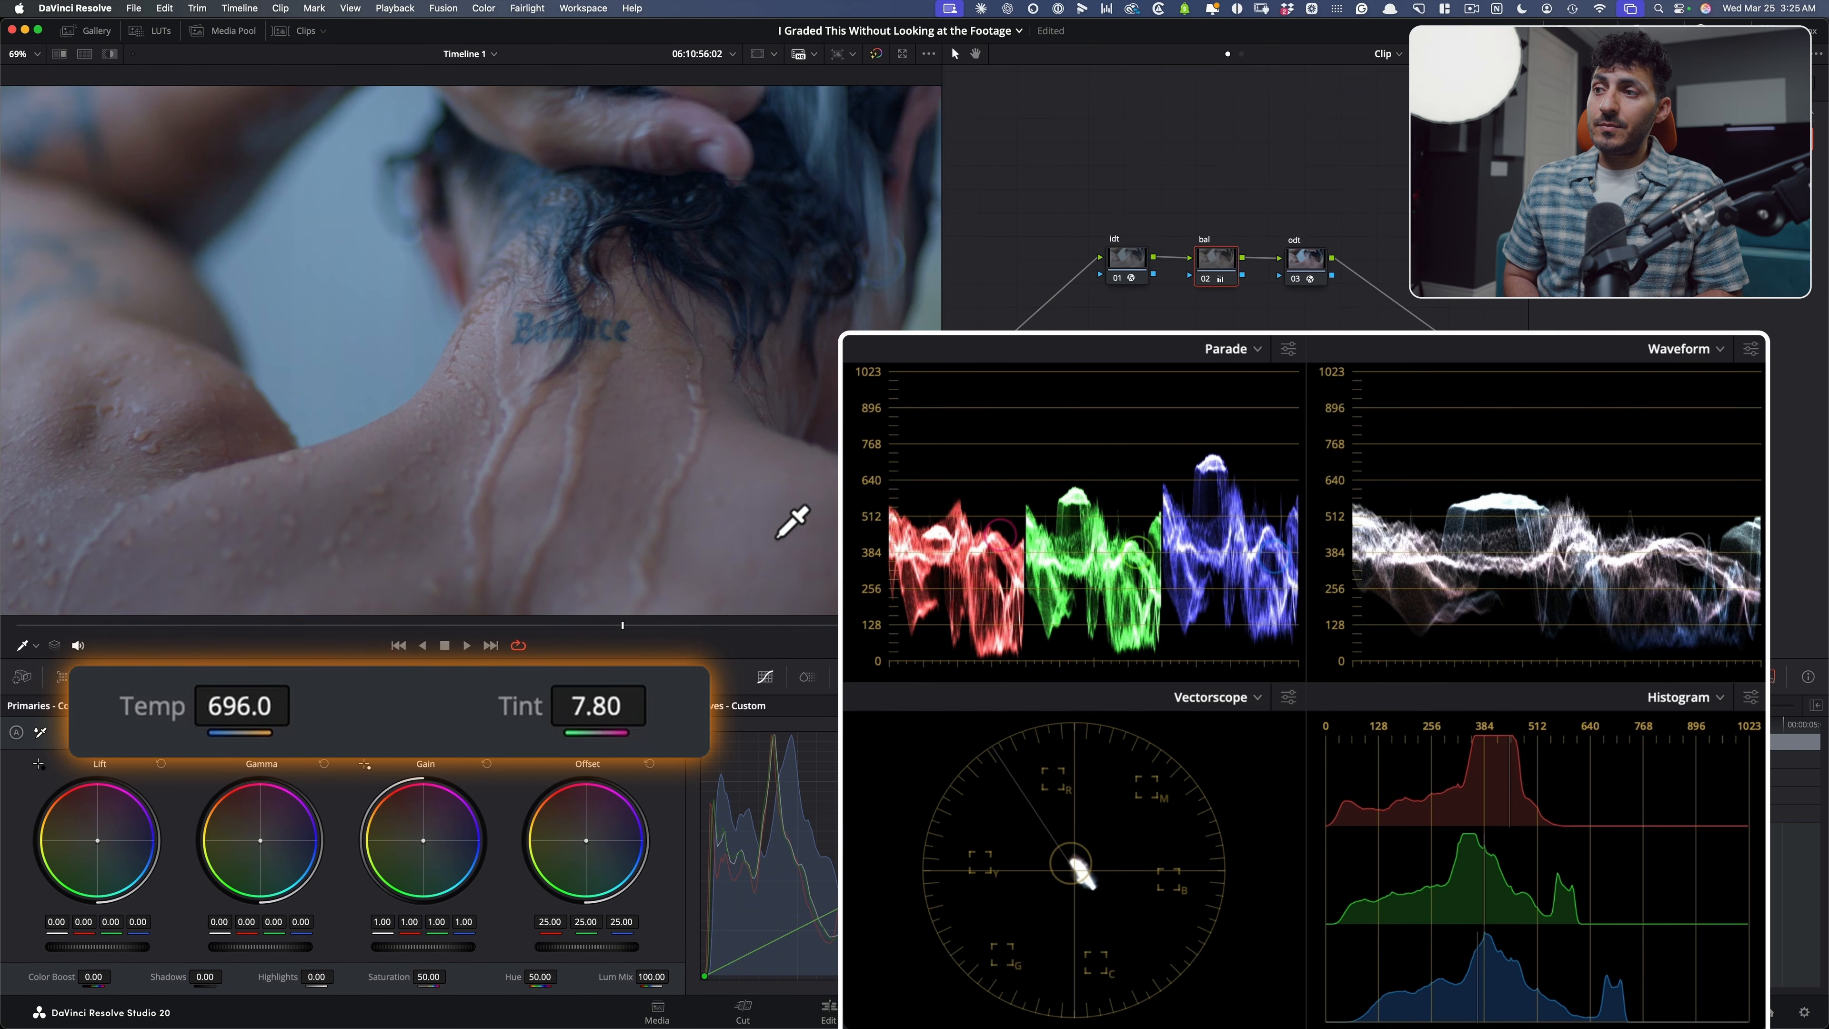
click(545, 626)
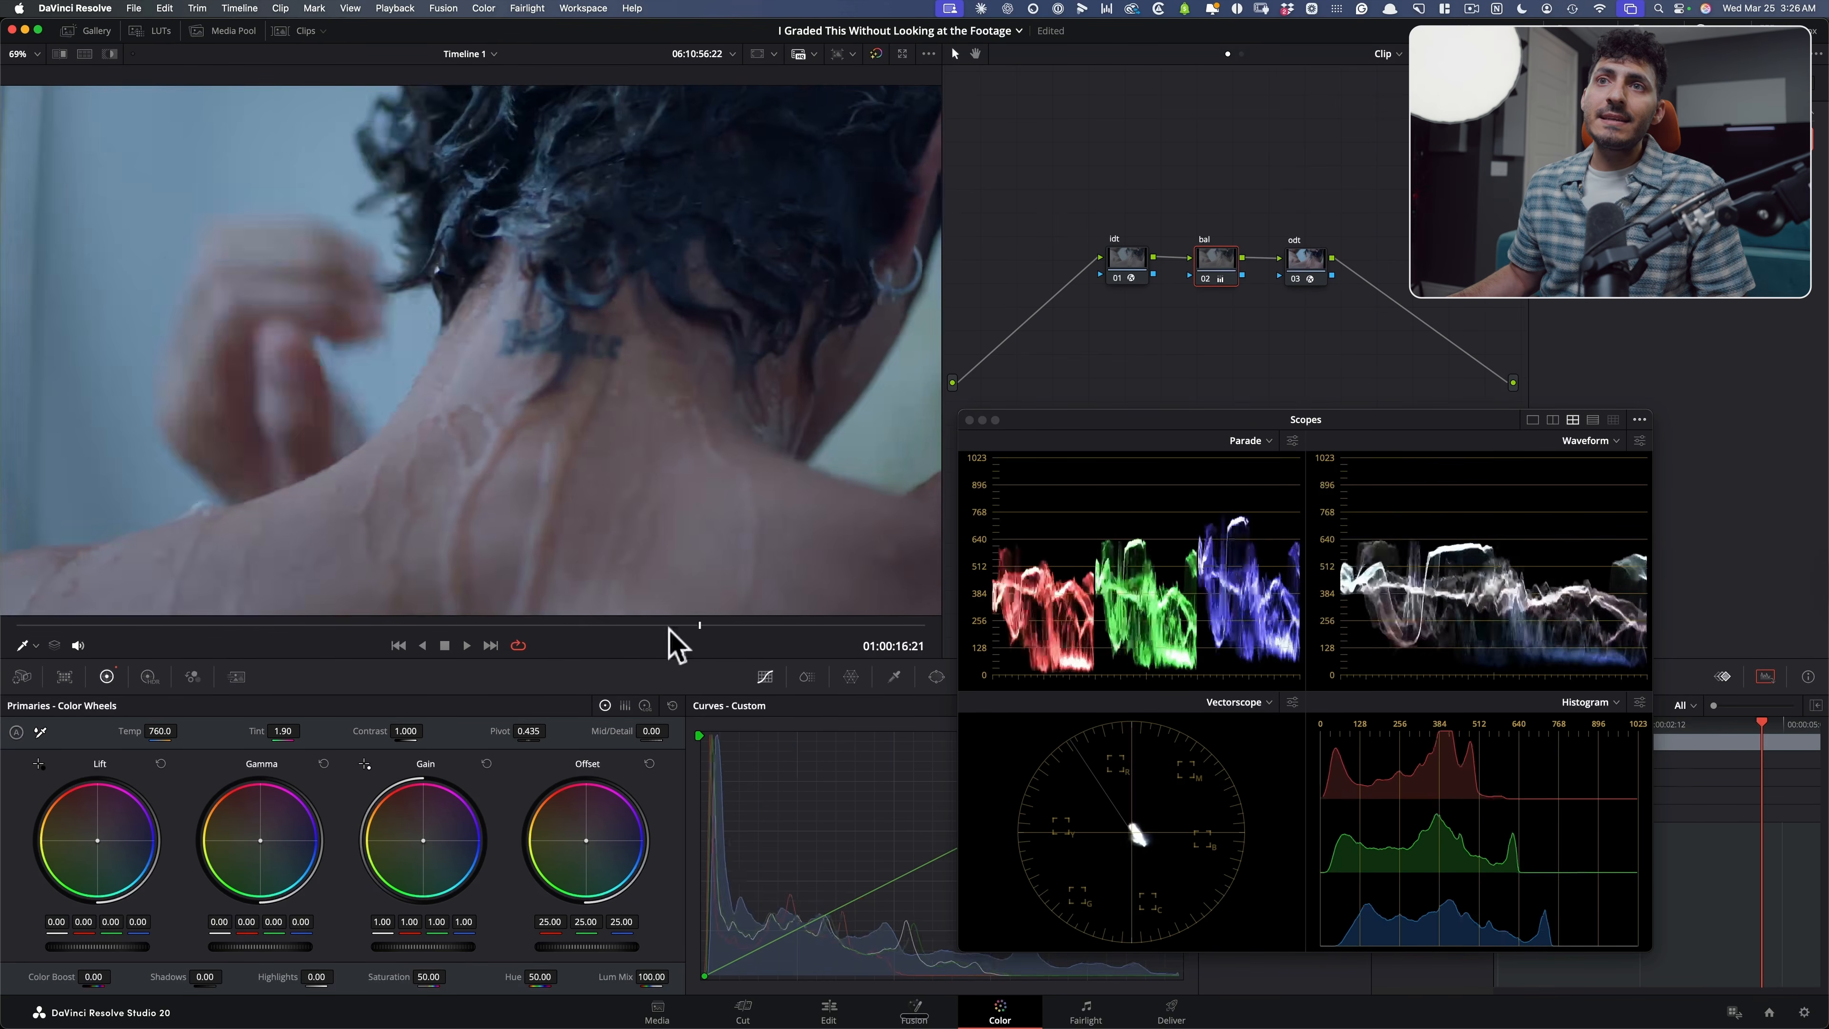
drag(627, 640, 633, 640)
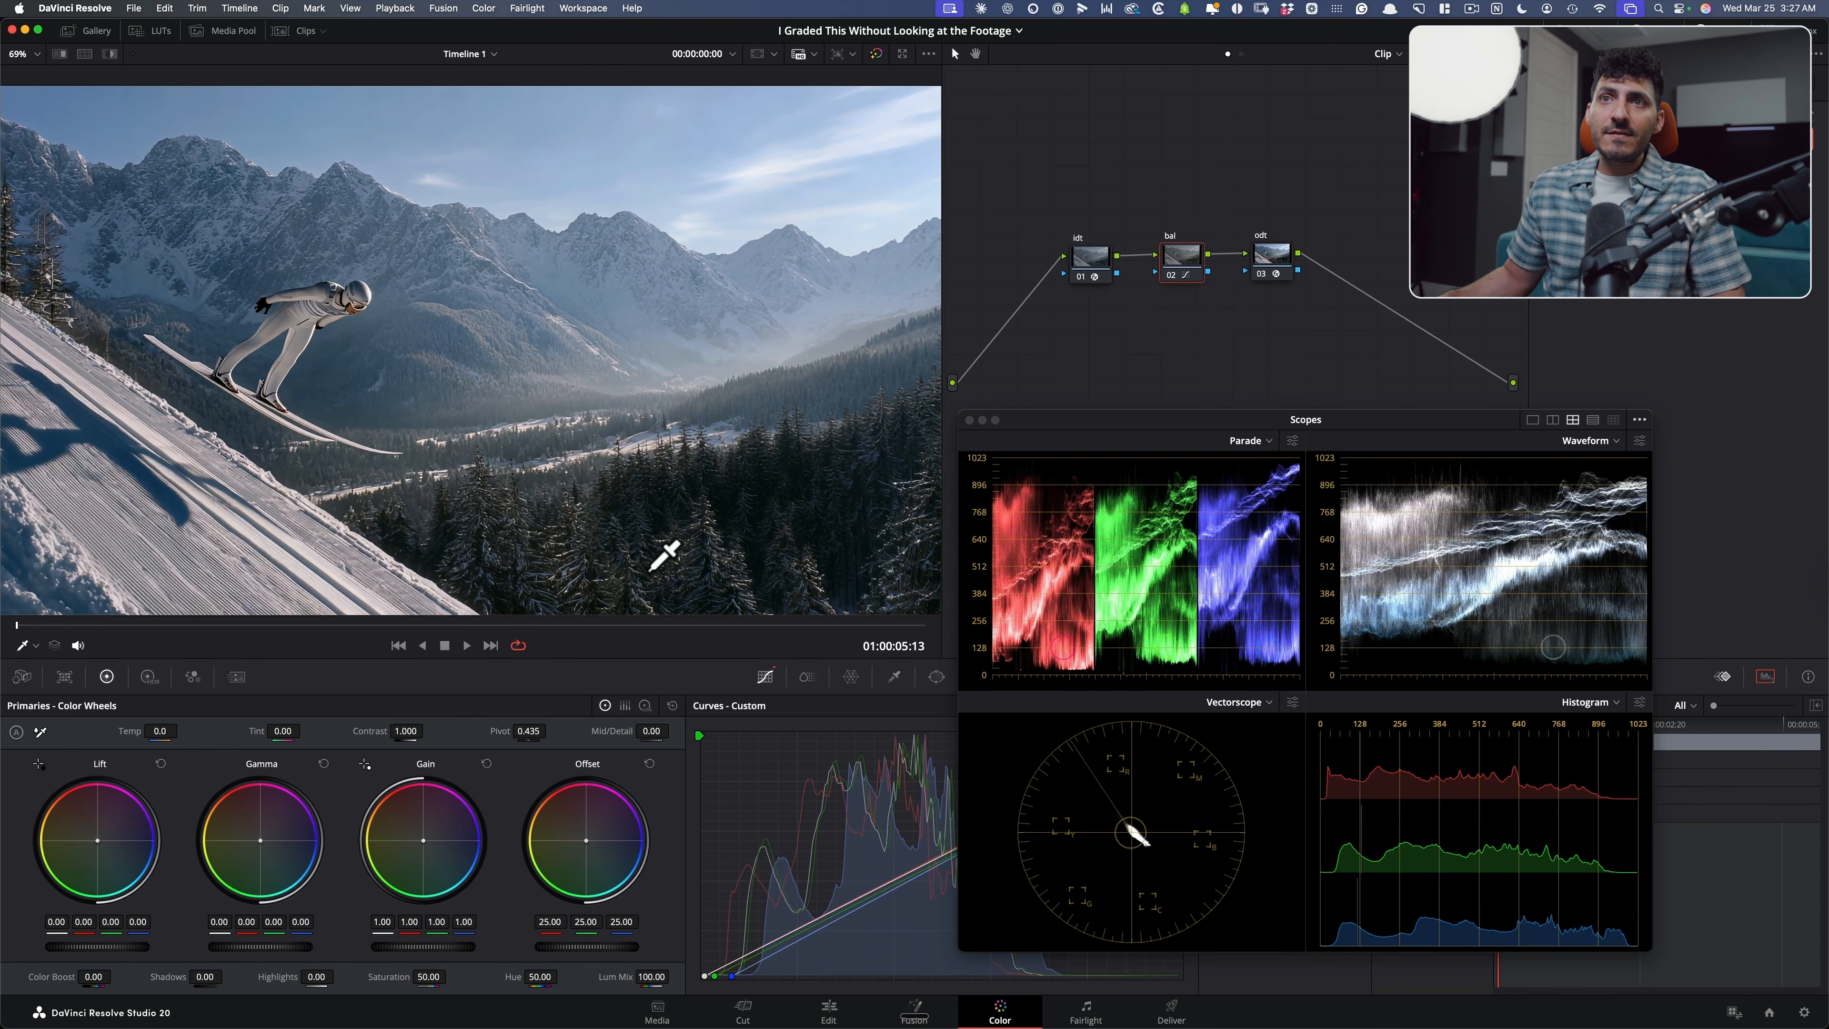
Step: Reset the ski clip's balance node grade at 00:00:04:22 and set the node's gamma to Linear
drag(533, 622, 713, 623)
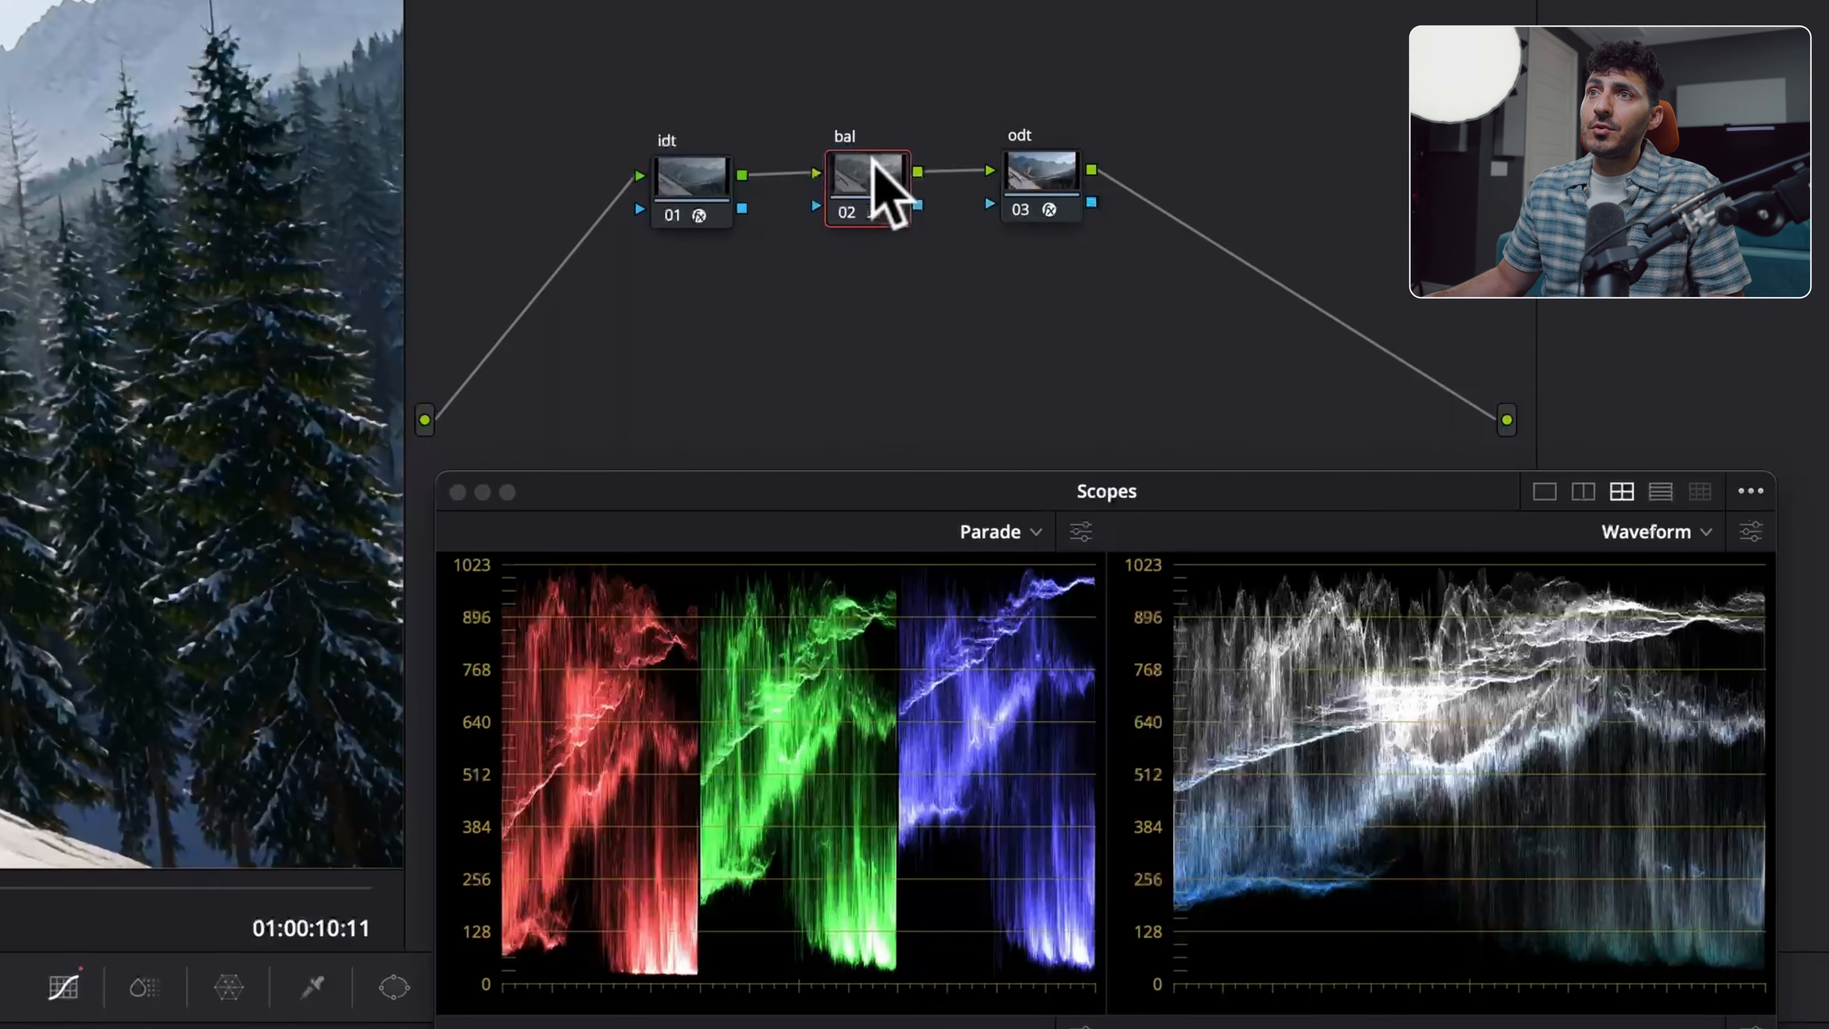
right_click(895, 160)
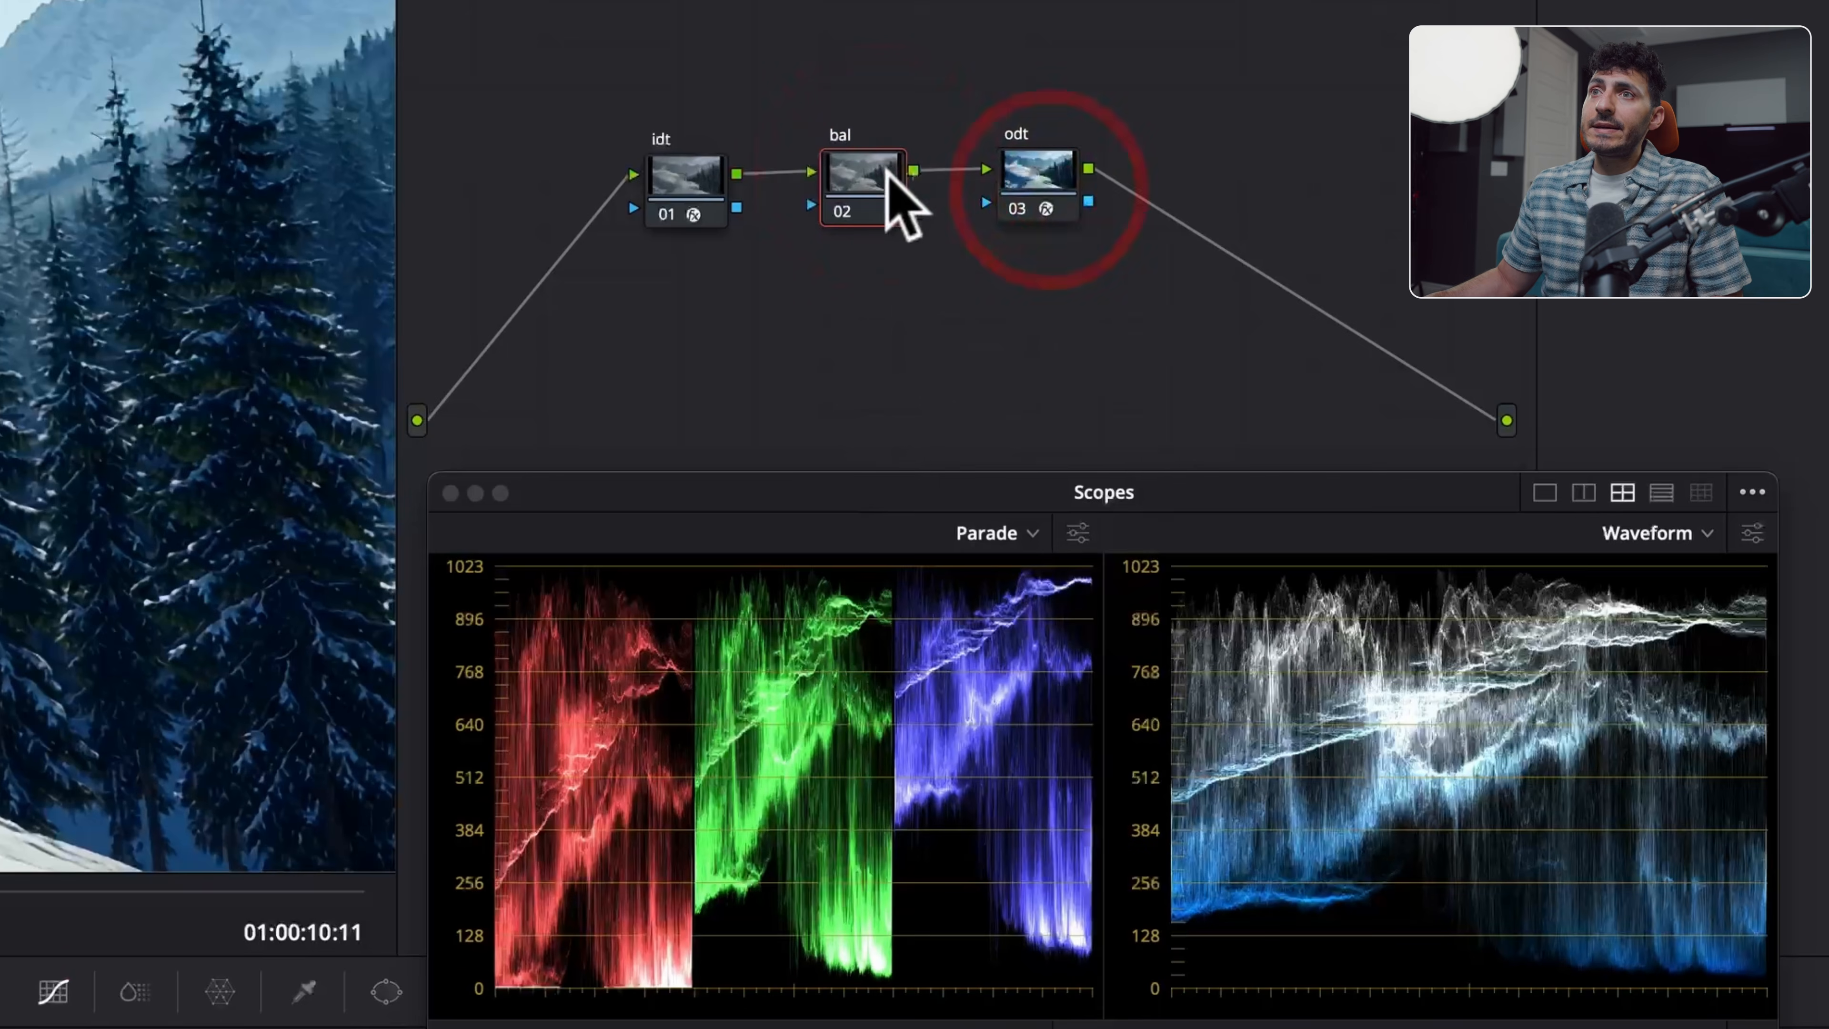
right_click(878, 176)
mouse_move(1084, 552)
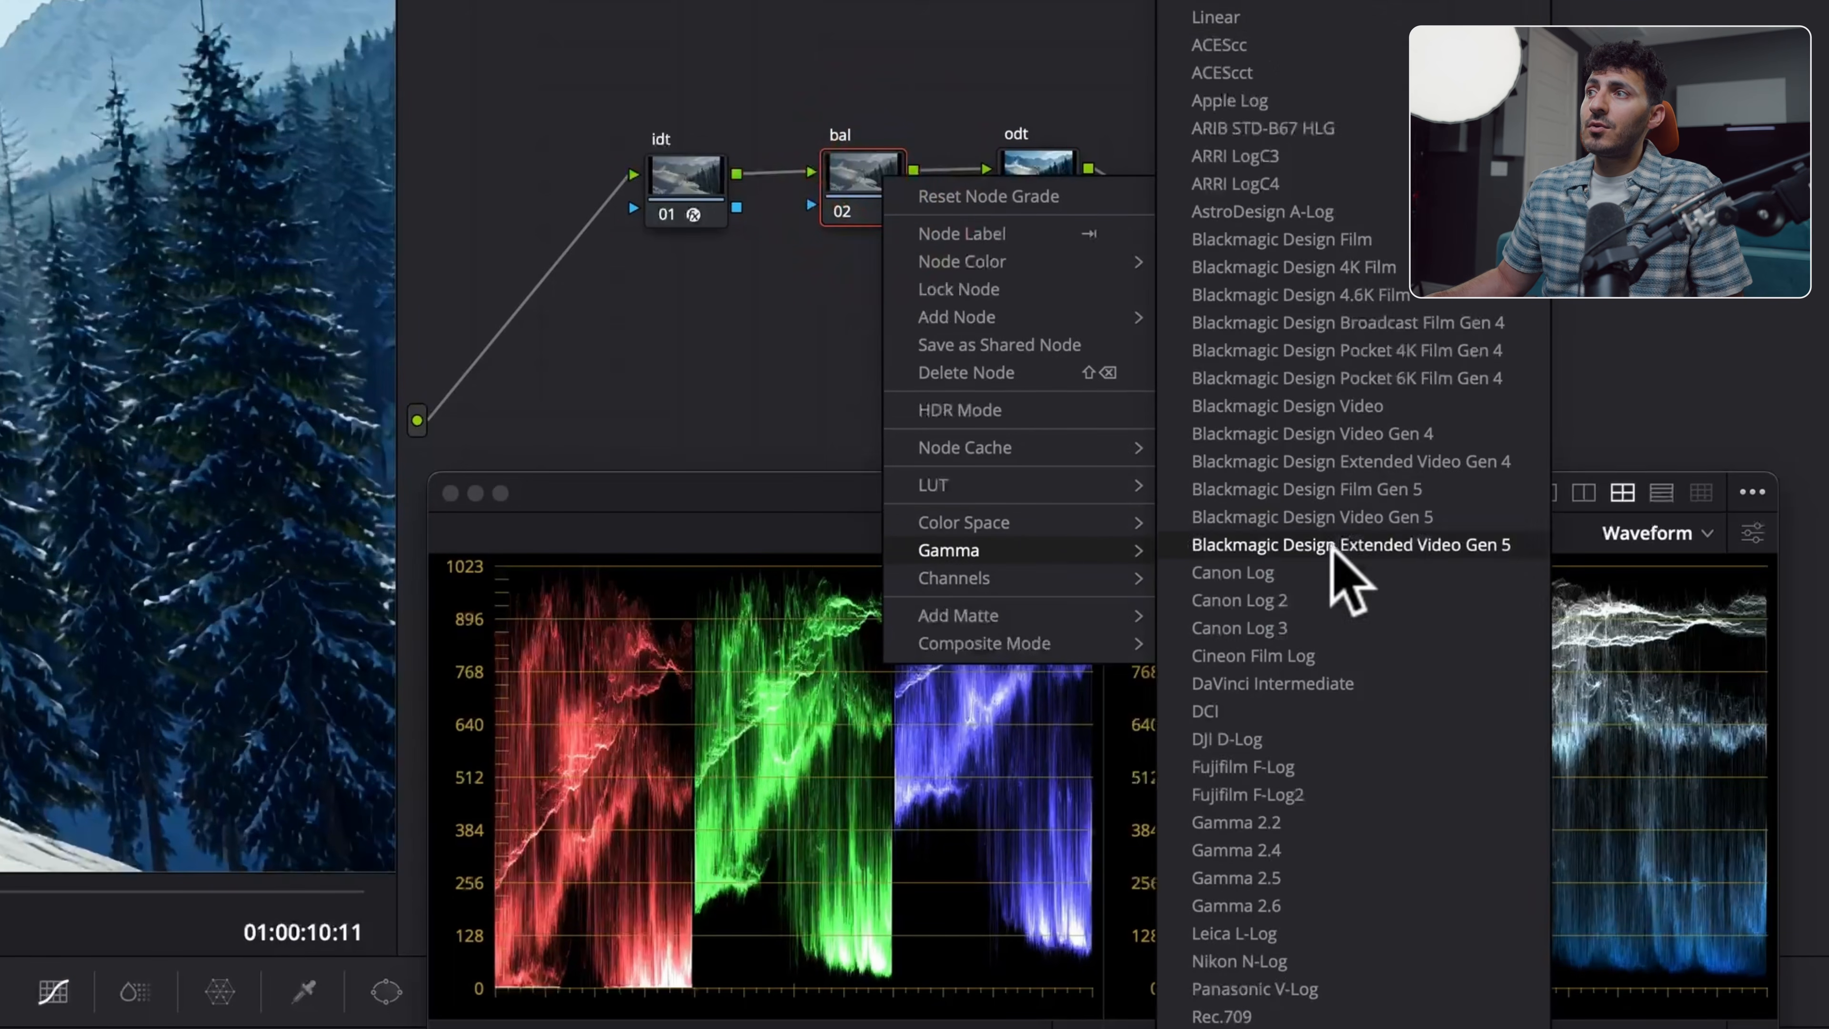
click(1278, 17)
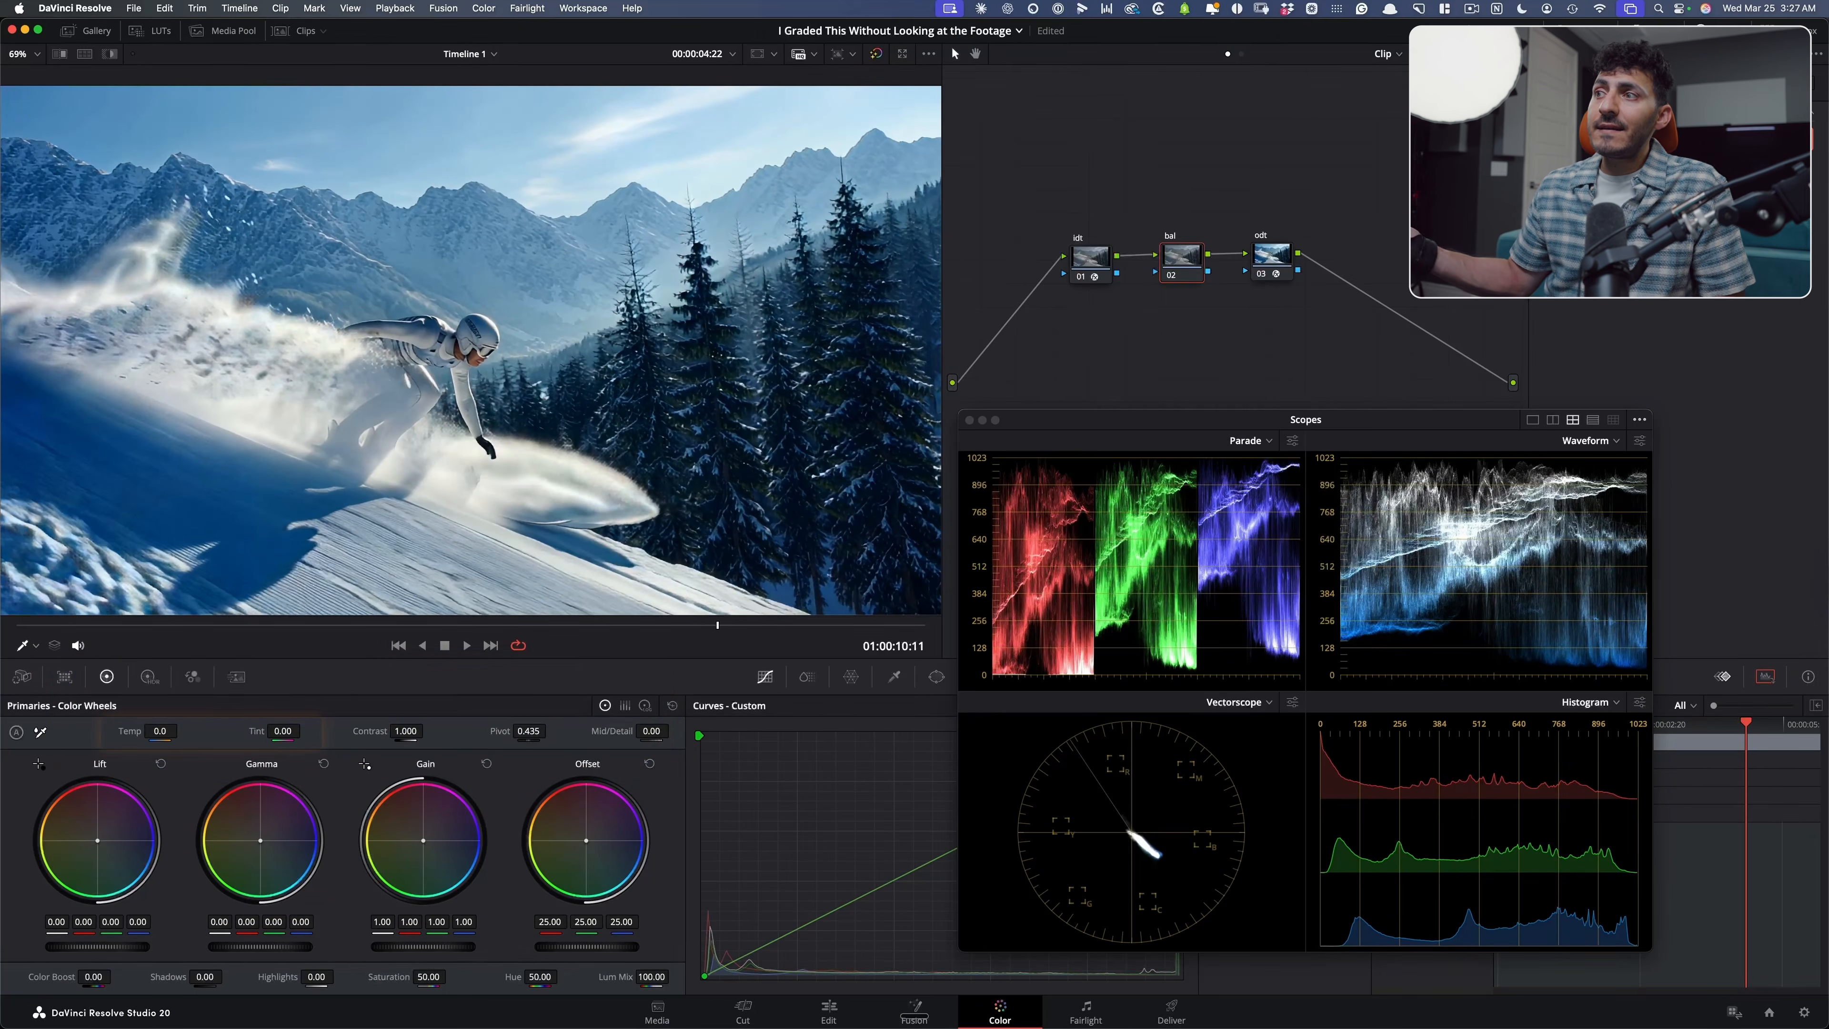
Step: Try balancing the ski clip with a temperature of 945 and tint of 28.10, and reset the bal node's grade
drag(136, 733, 313, 732)
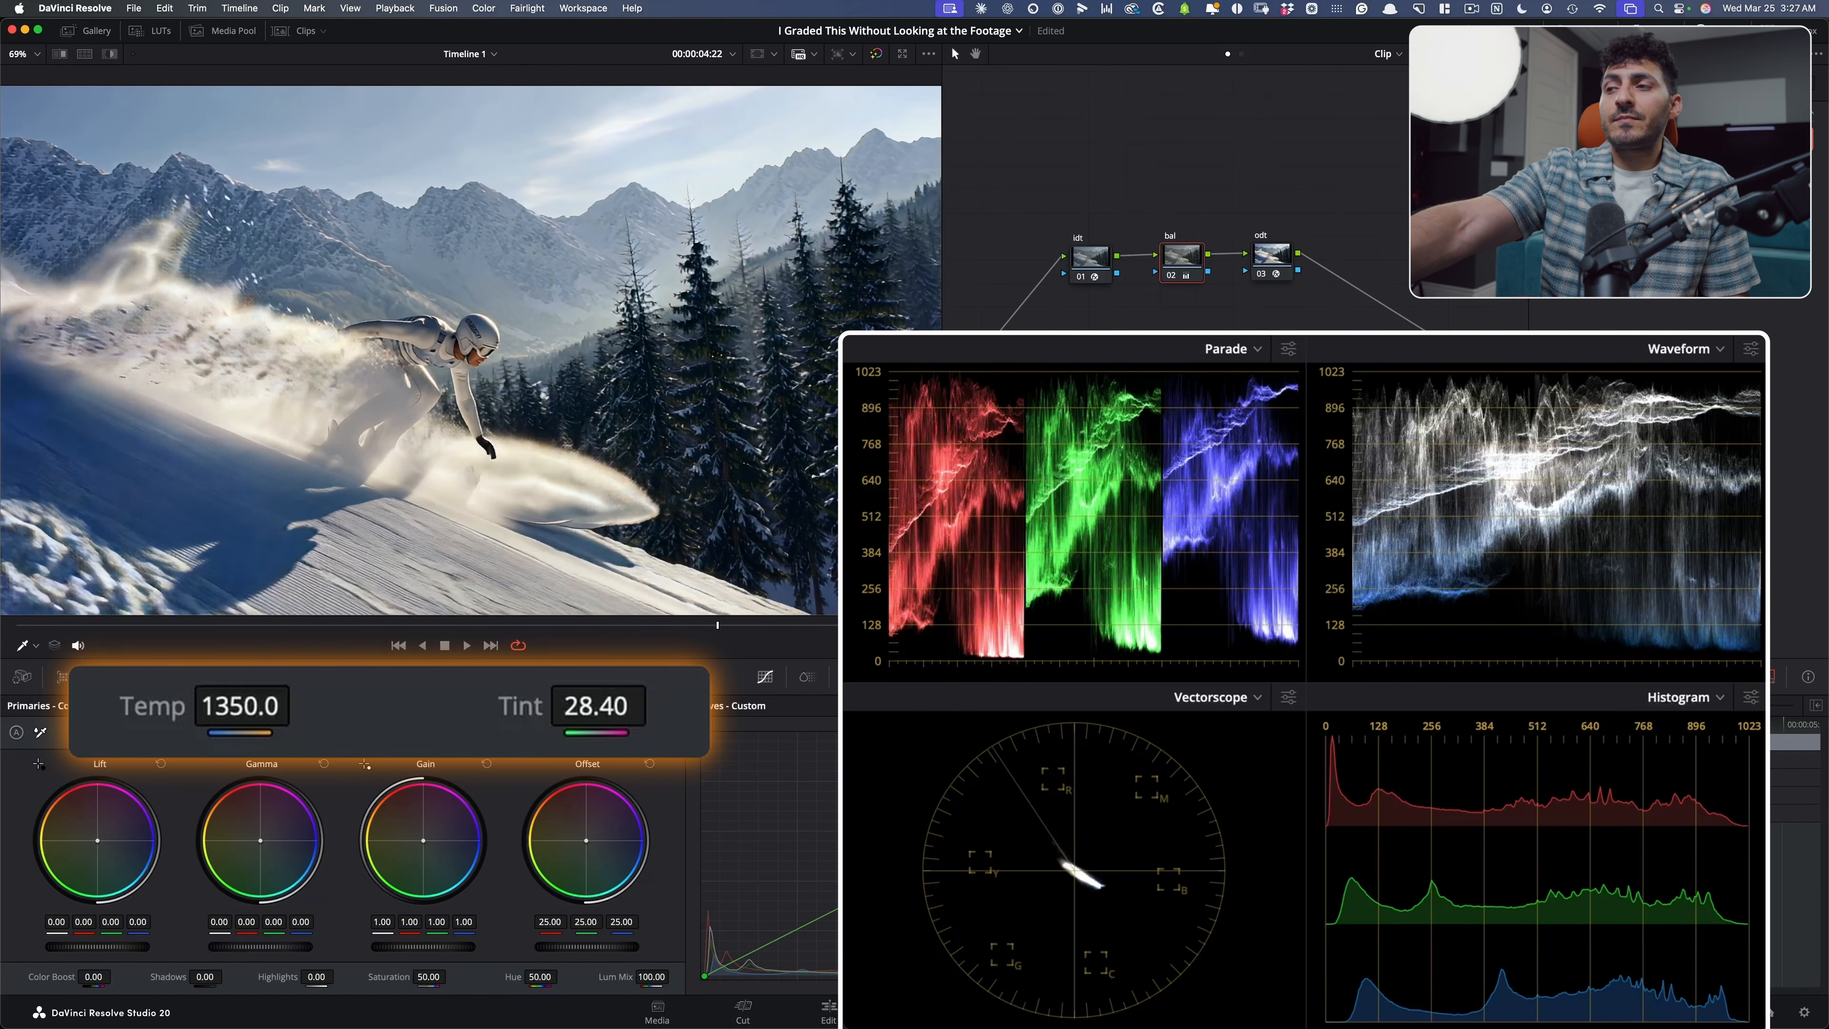
drag(161, 731, 132, 731)
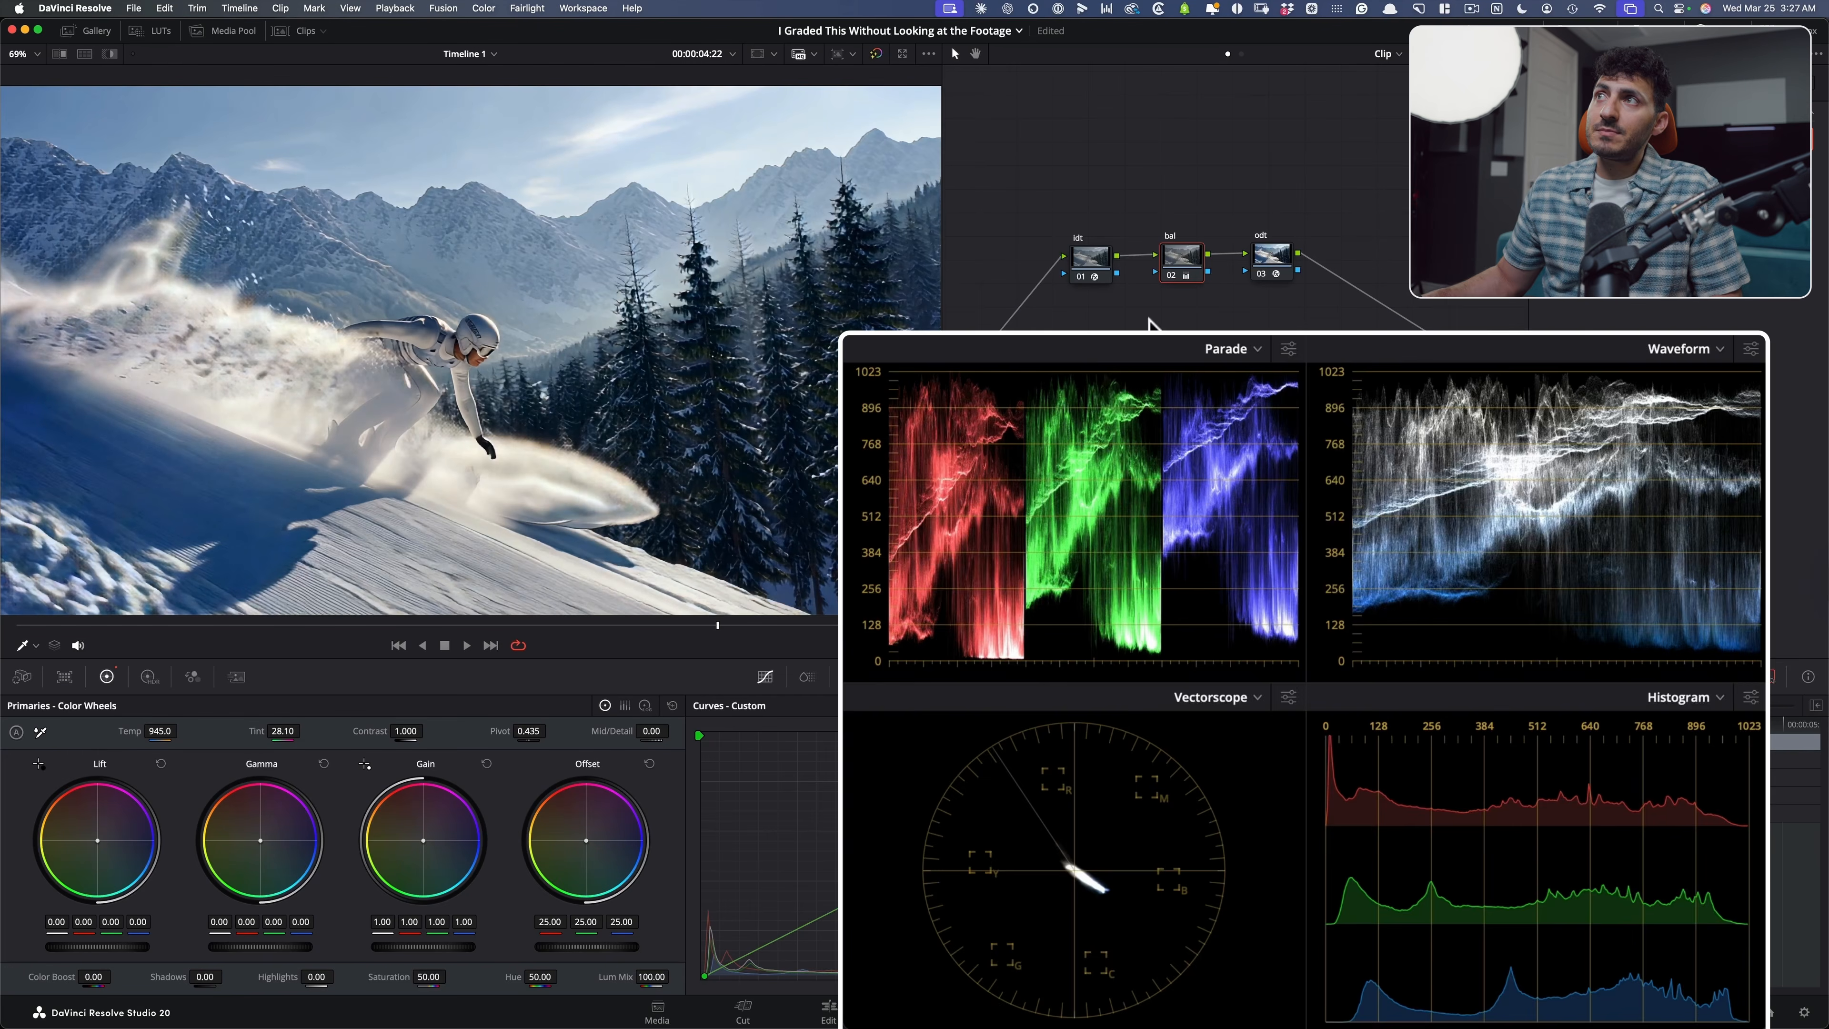
right_click(1179, 253)
click(1186, 249)
right_click(1185, 259)
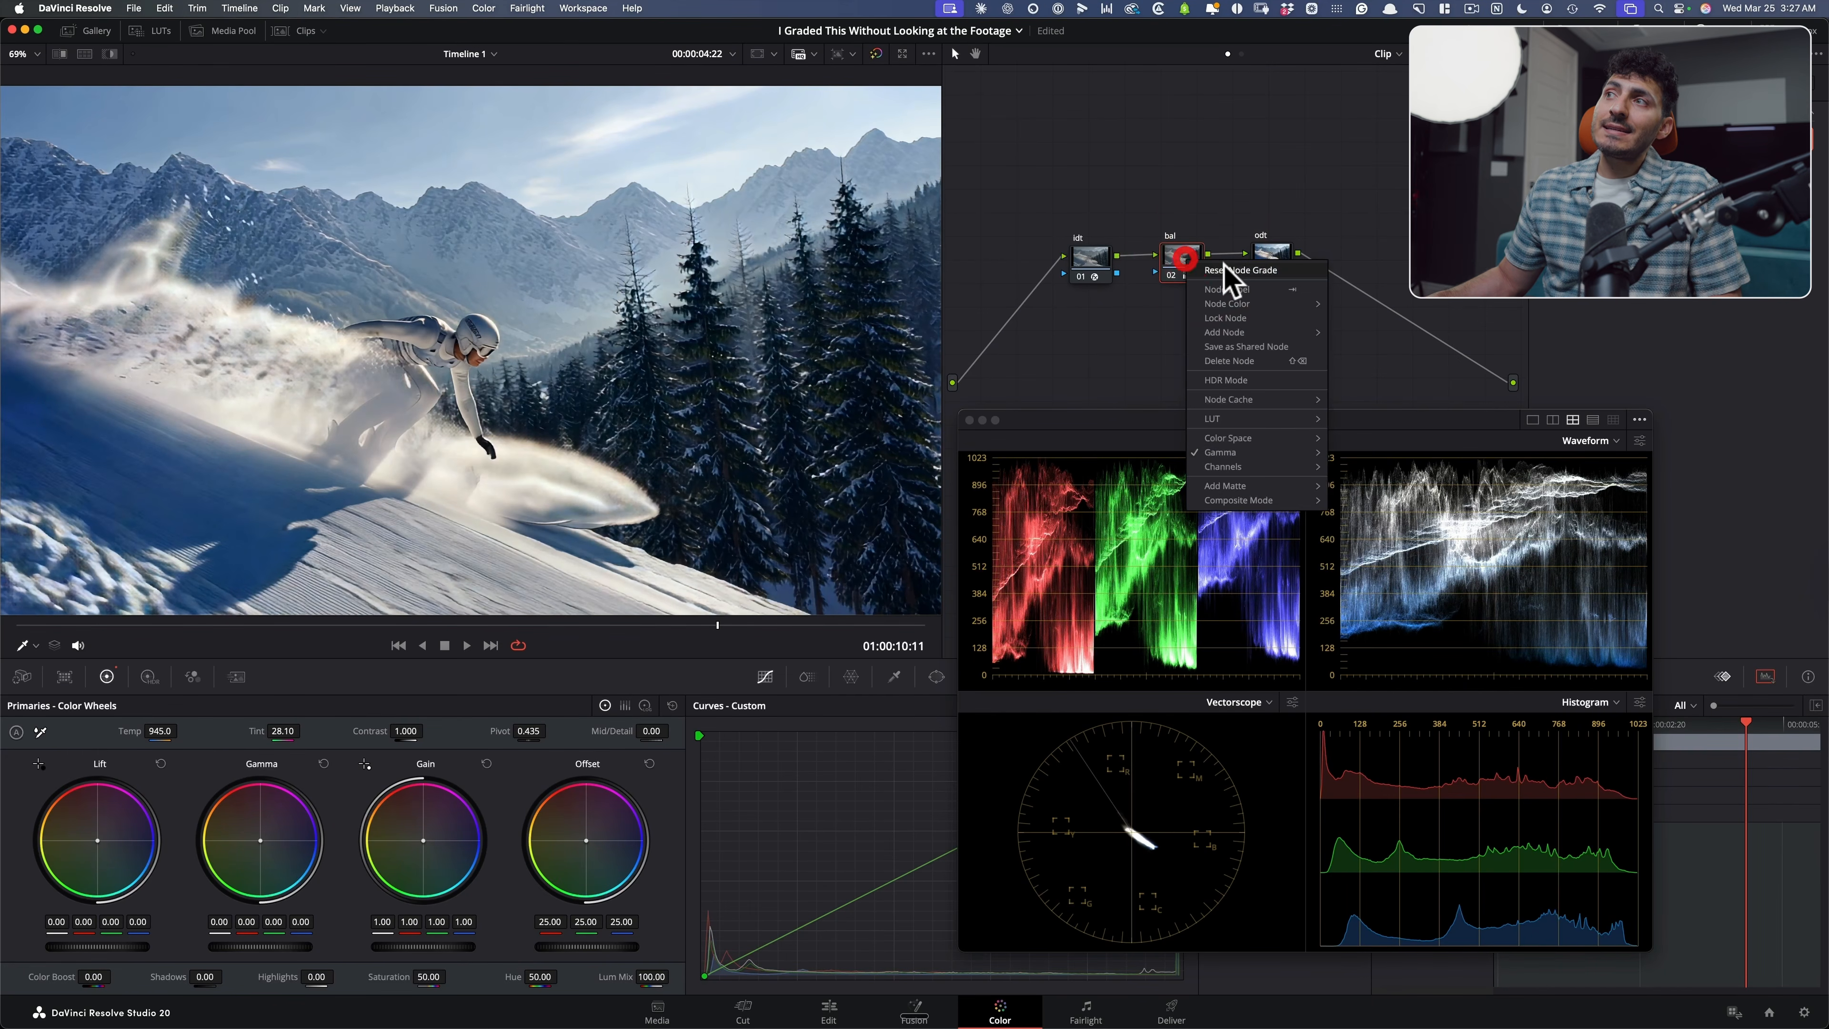
click(1223, 270)
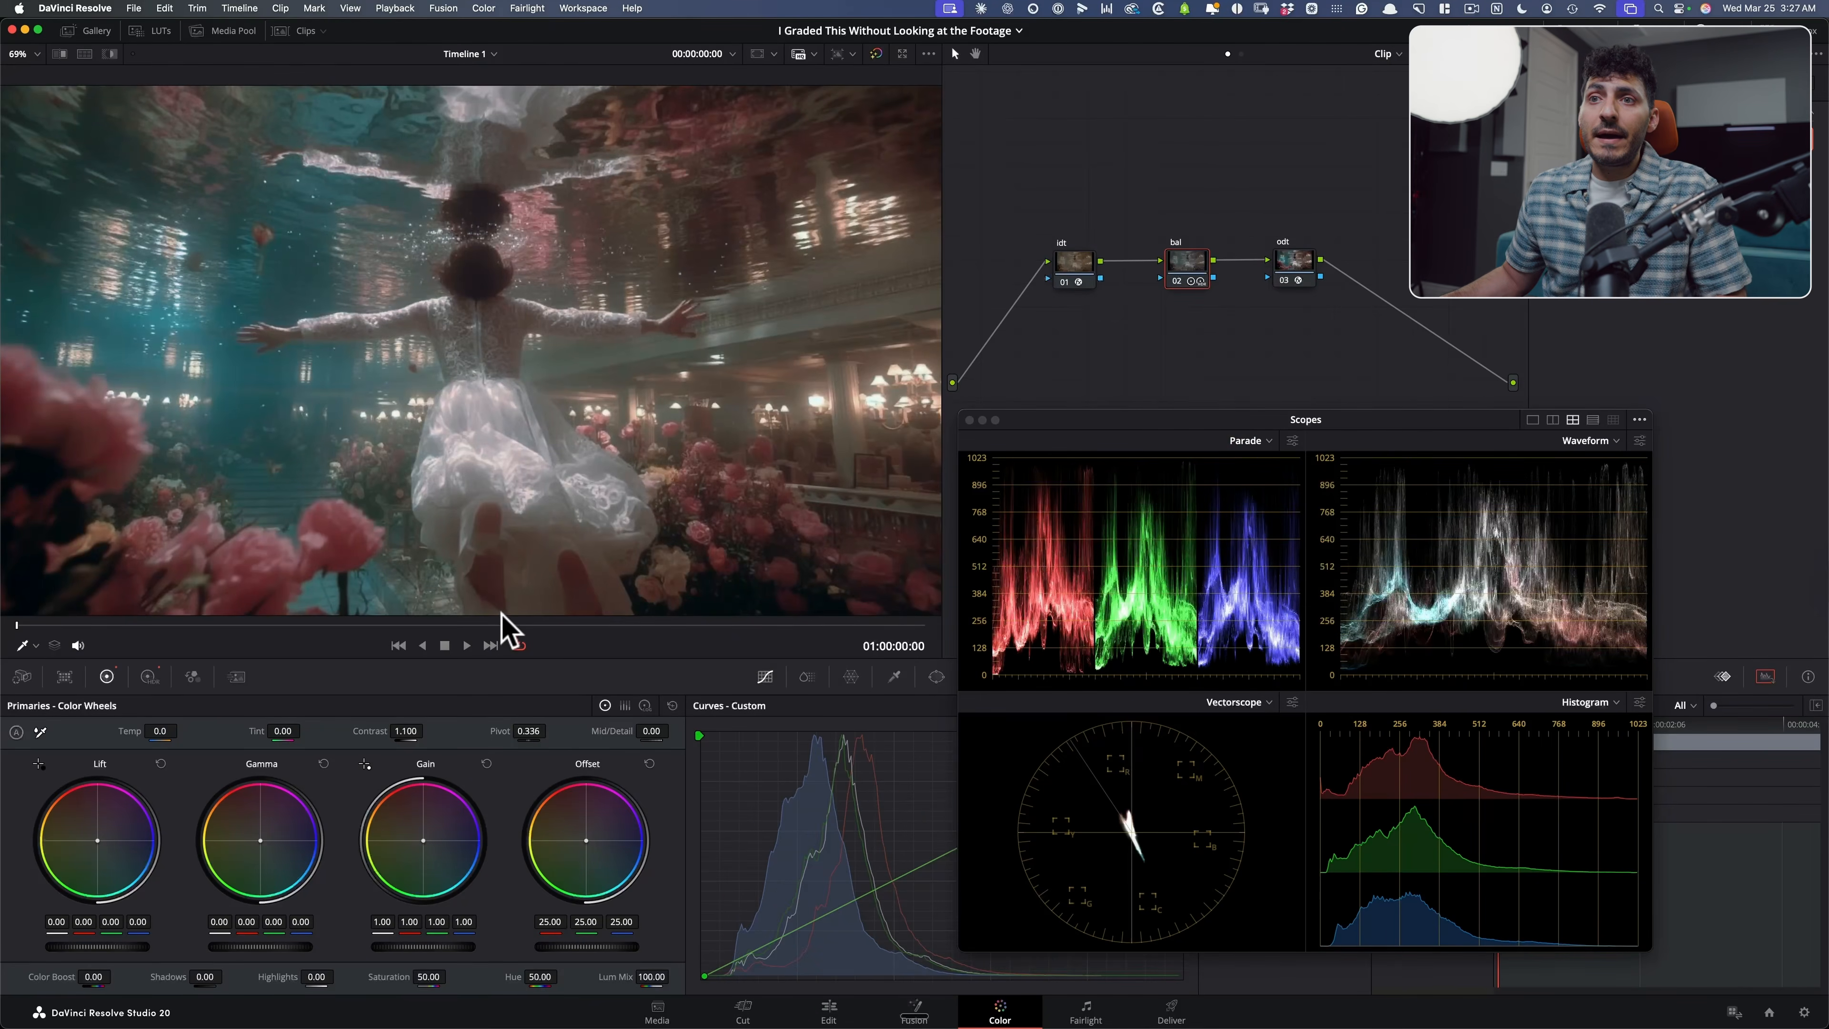
Step: Play the underwater clip to 00:00:01:19 and open the High Dynamic Range color wheels for its balance node
key(space)
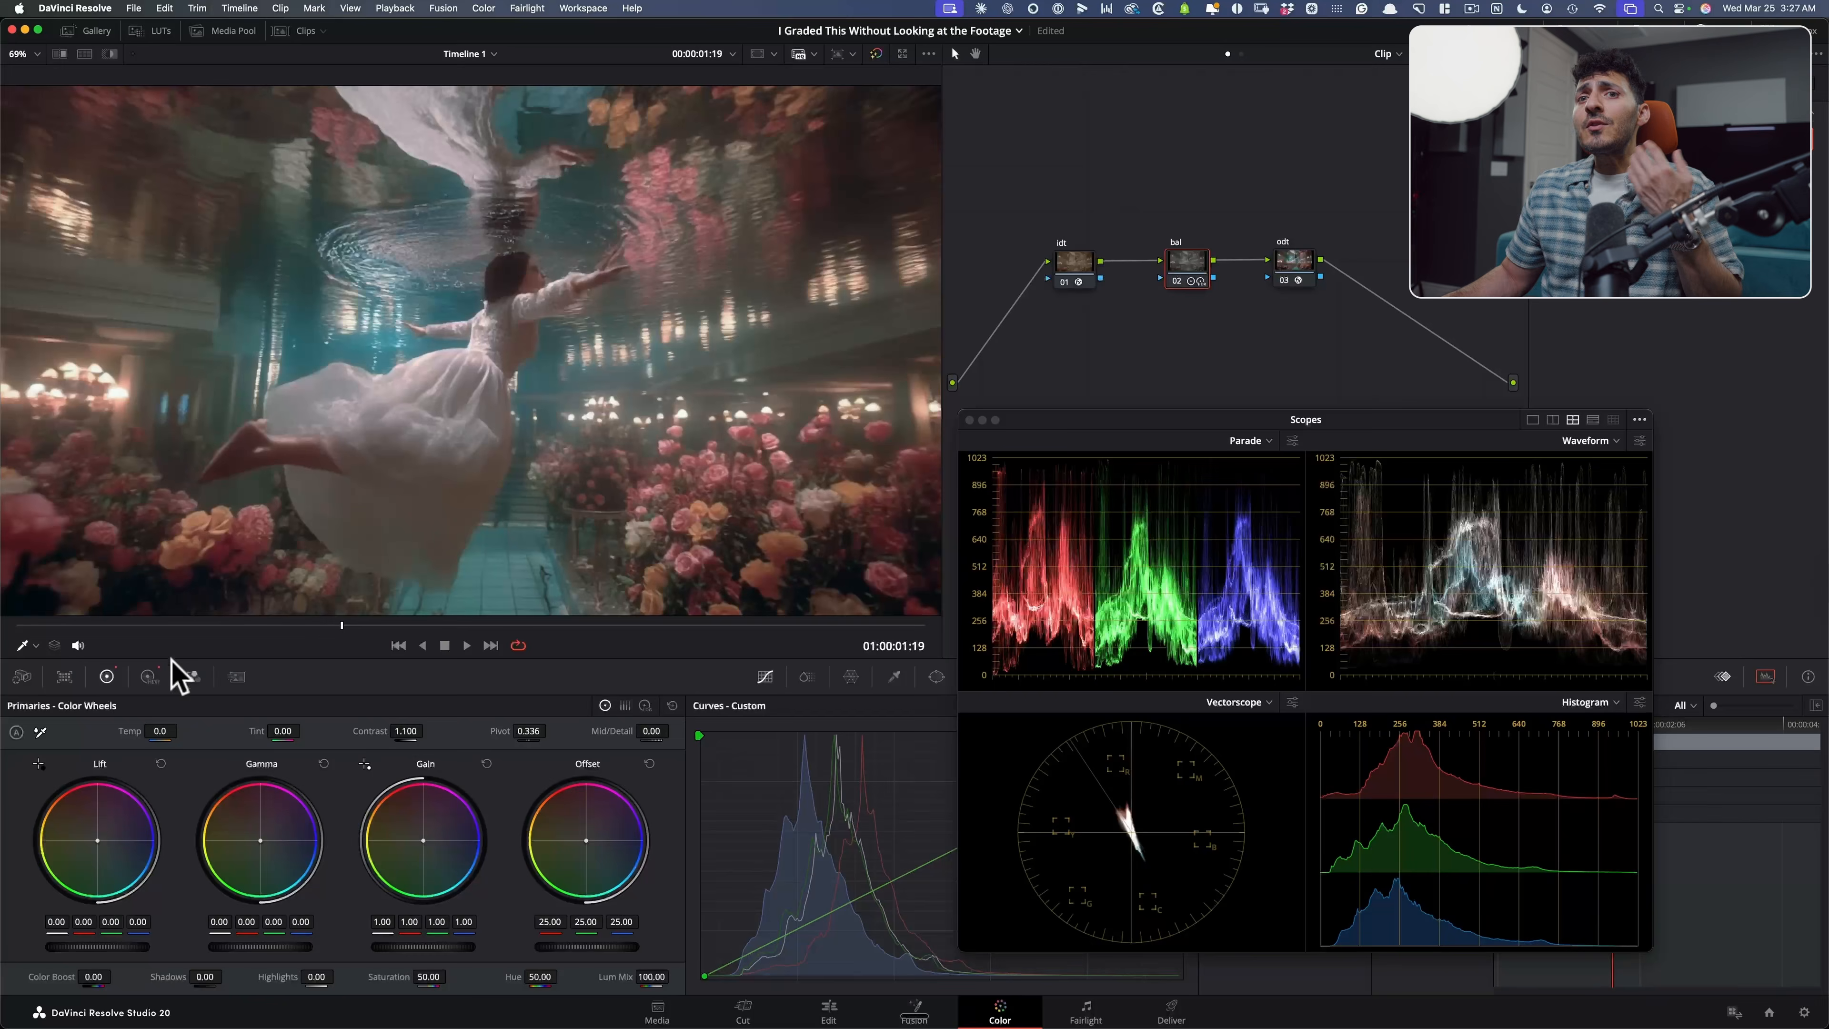
click(148, 676)
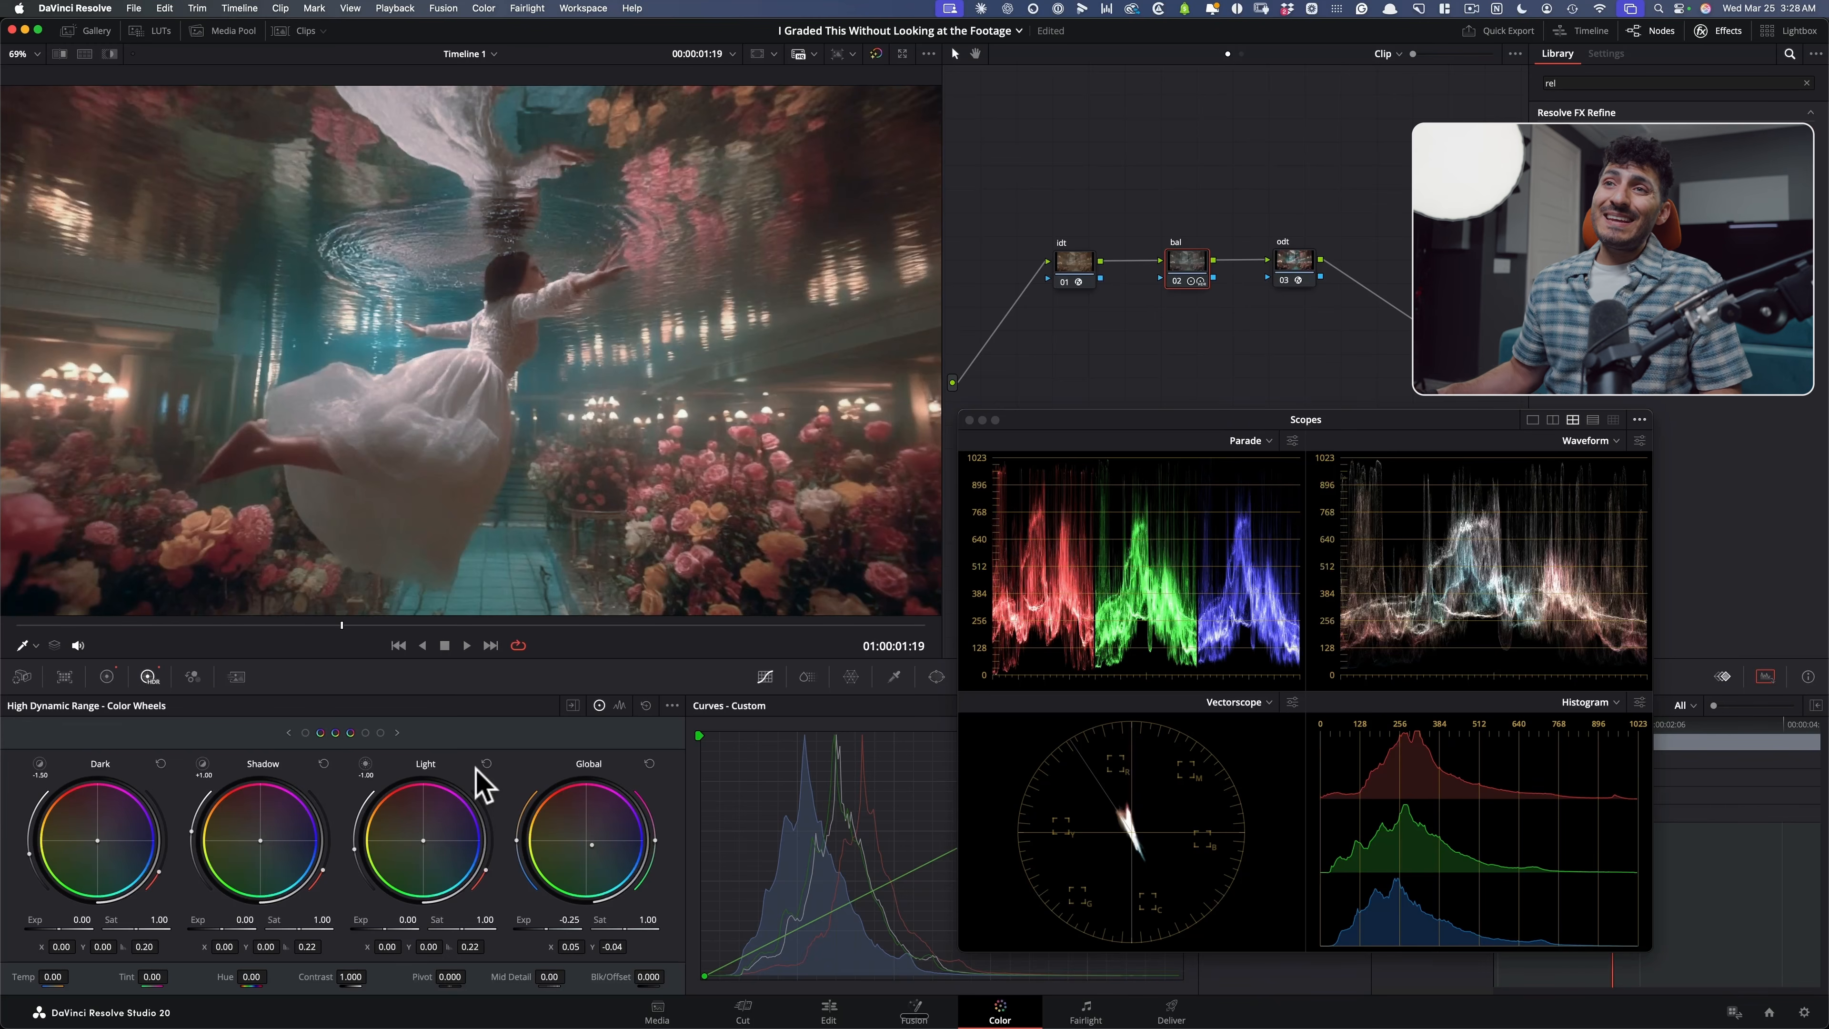
key(super+d)
key(super+d)
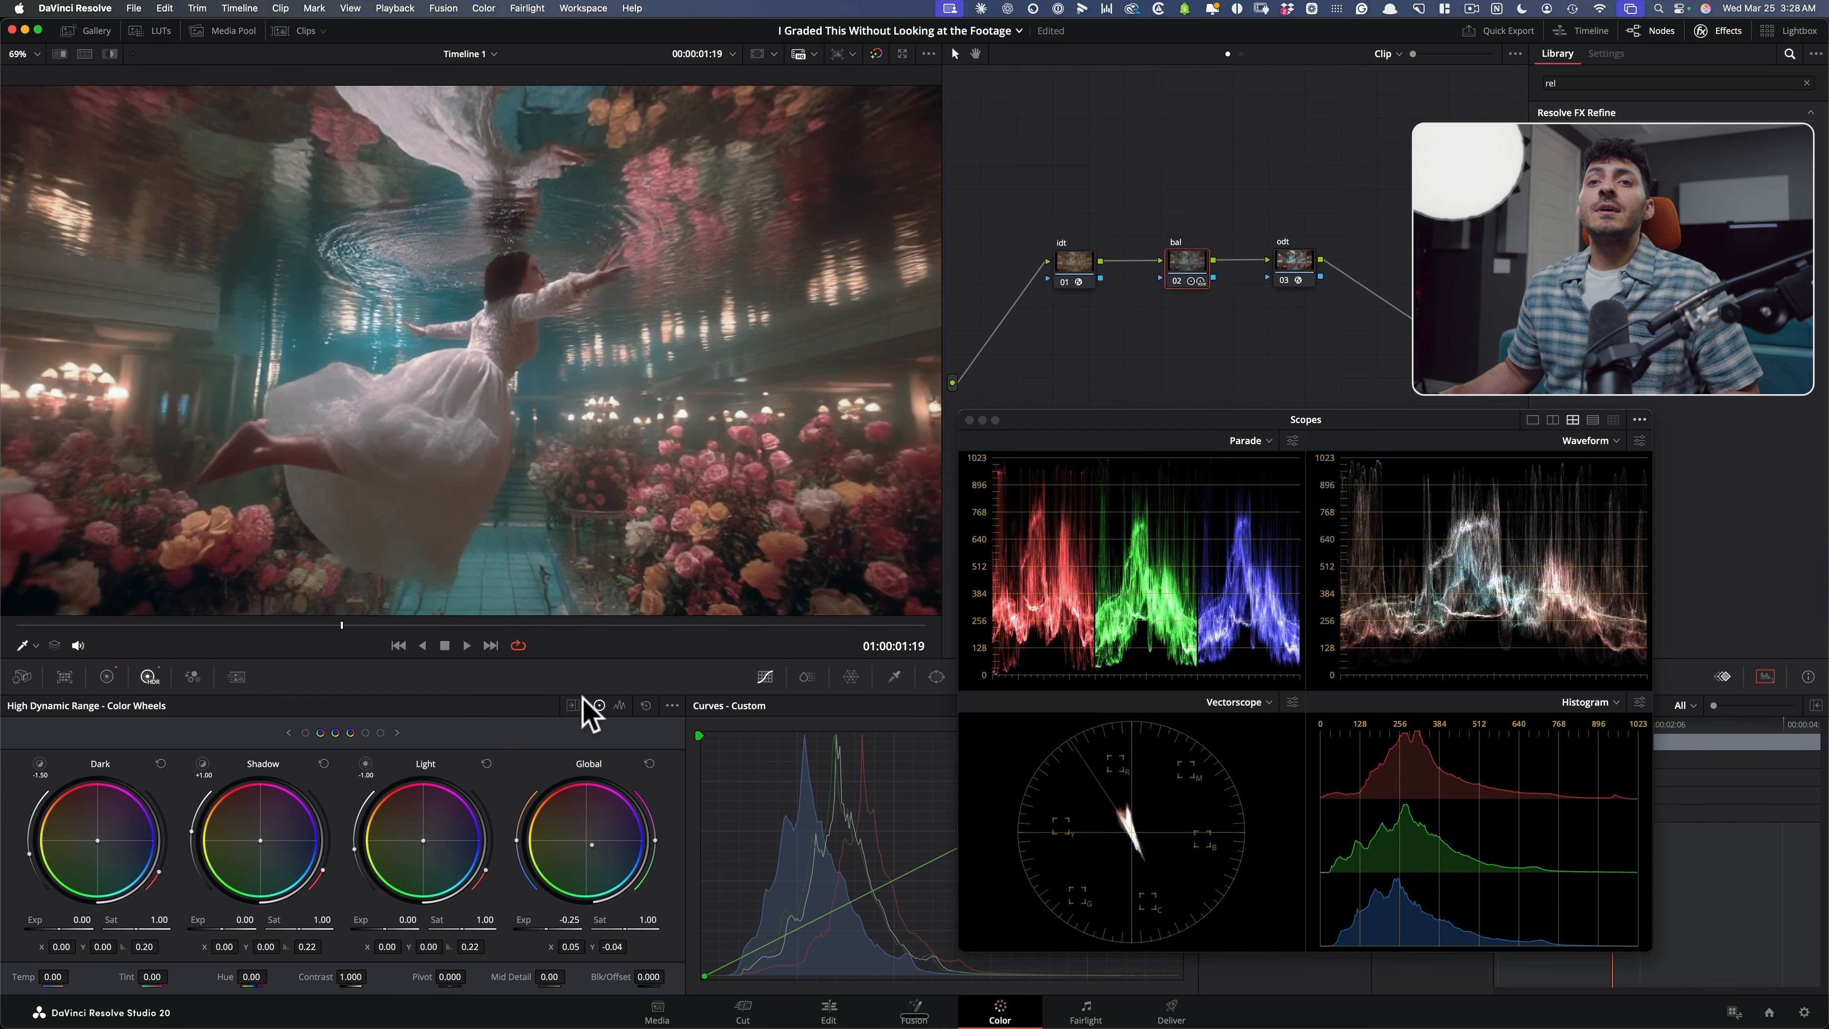
Step: Compare the underwater clip with and without its balance, and return to the wet-back clip at 06:10:55:08
key(super+d)
key(super+d)
key(super+d)
key(super+d)
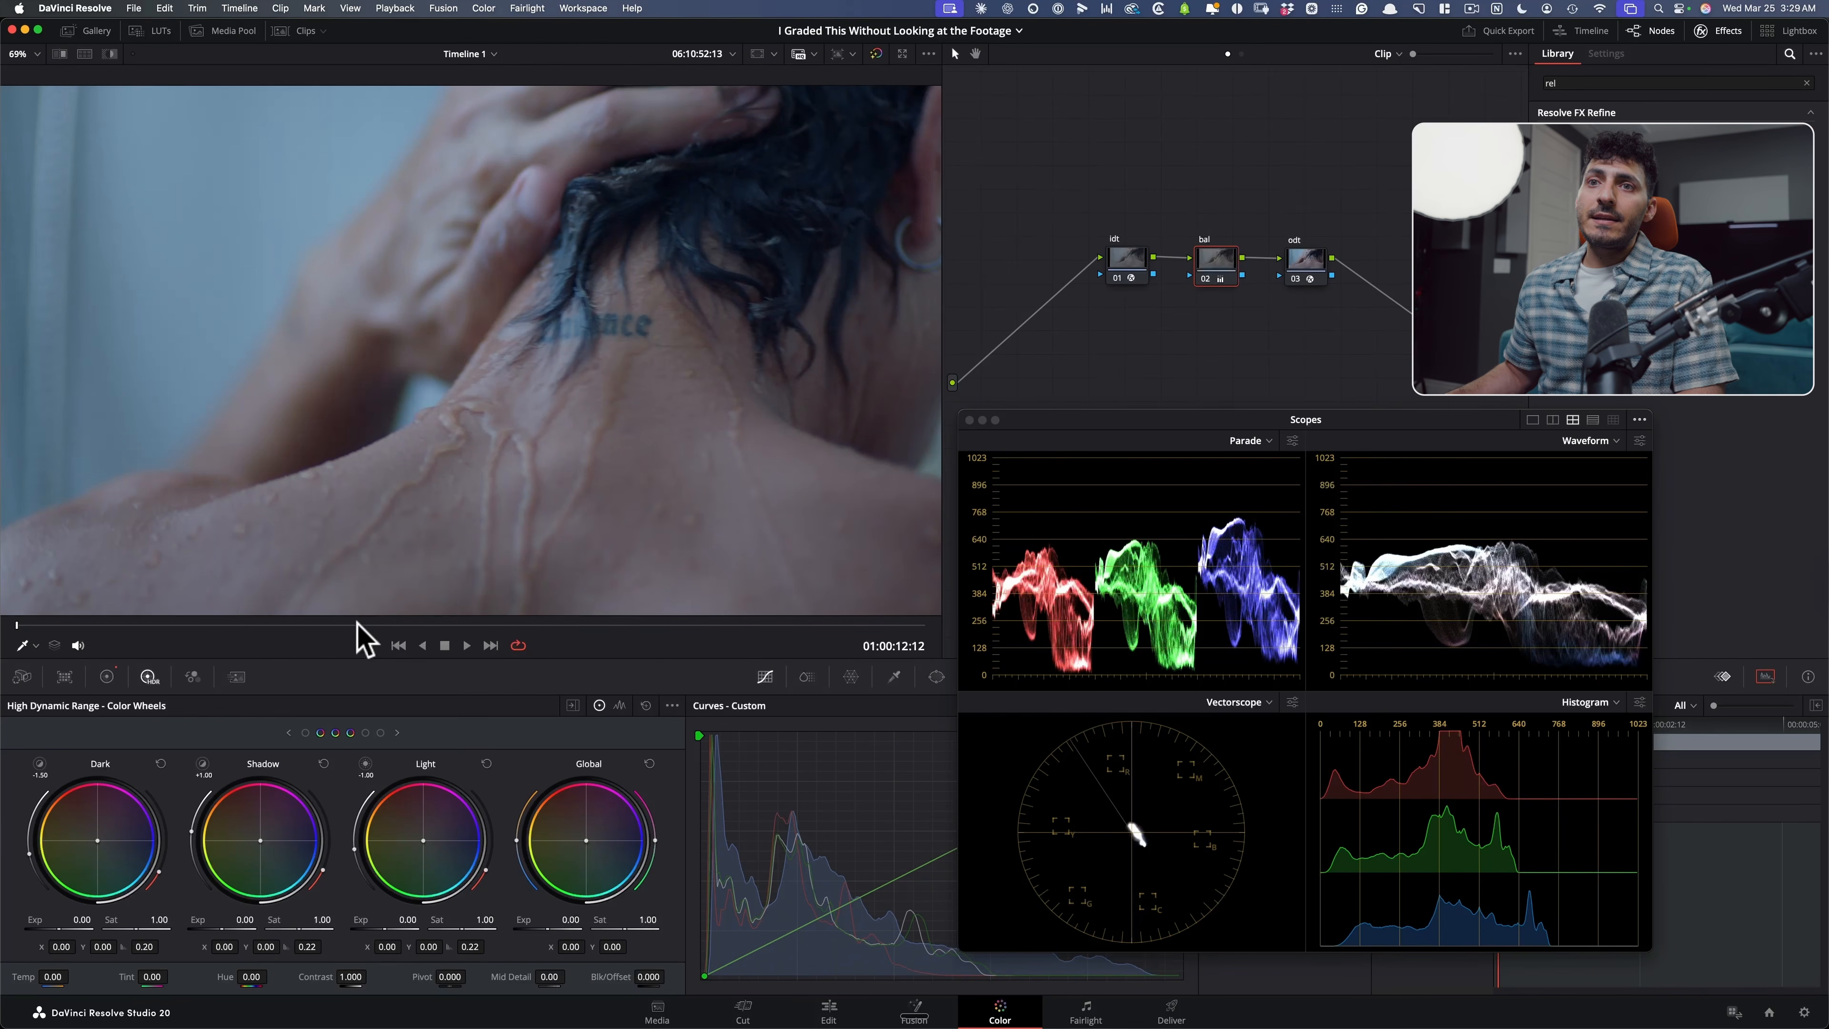
drag(357, 624, 495, 625)
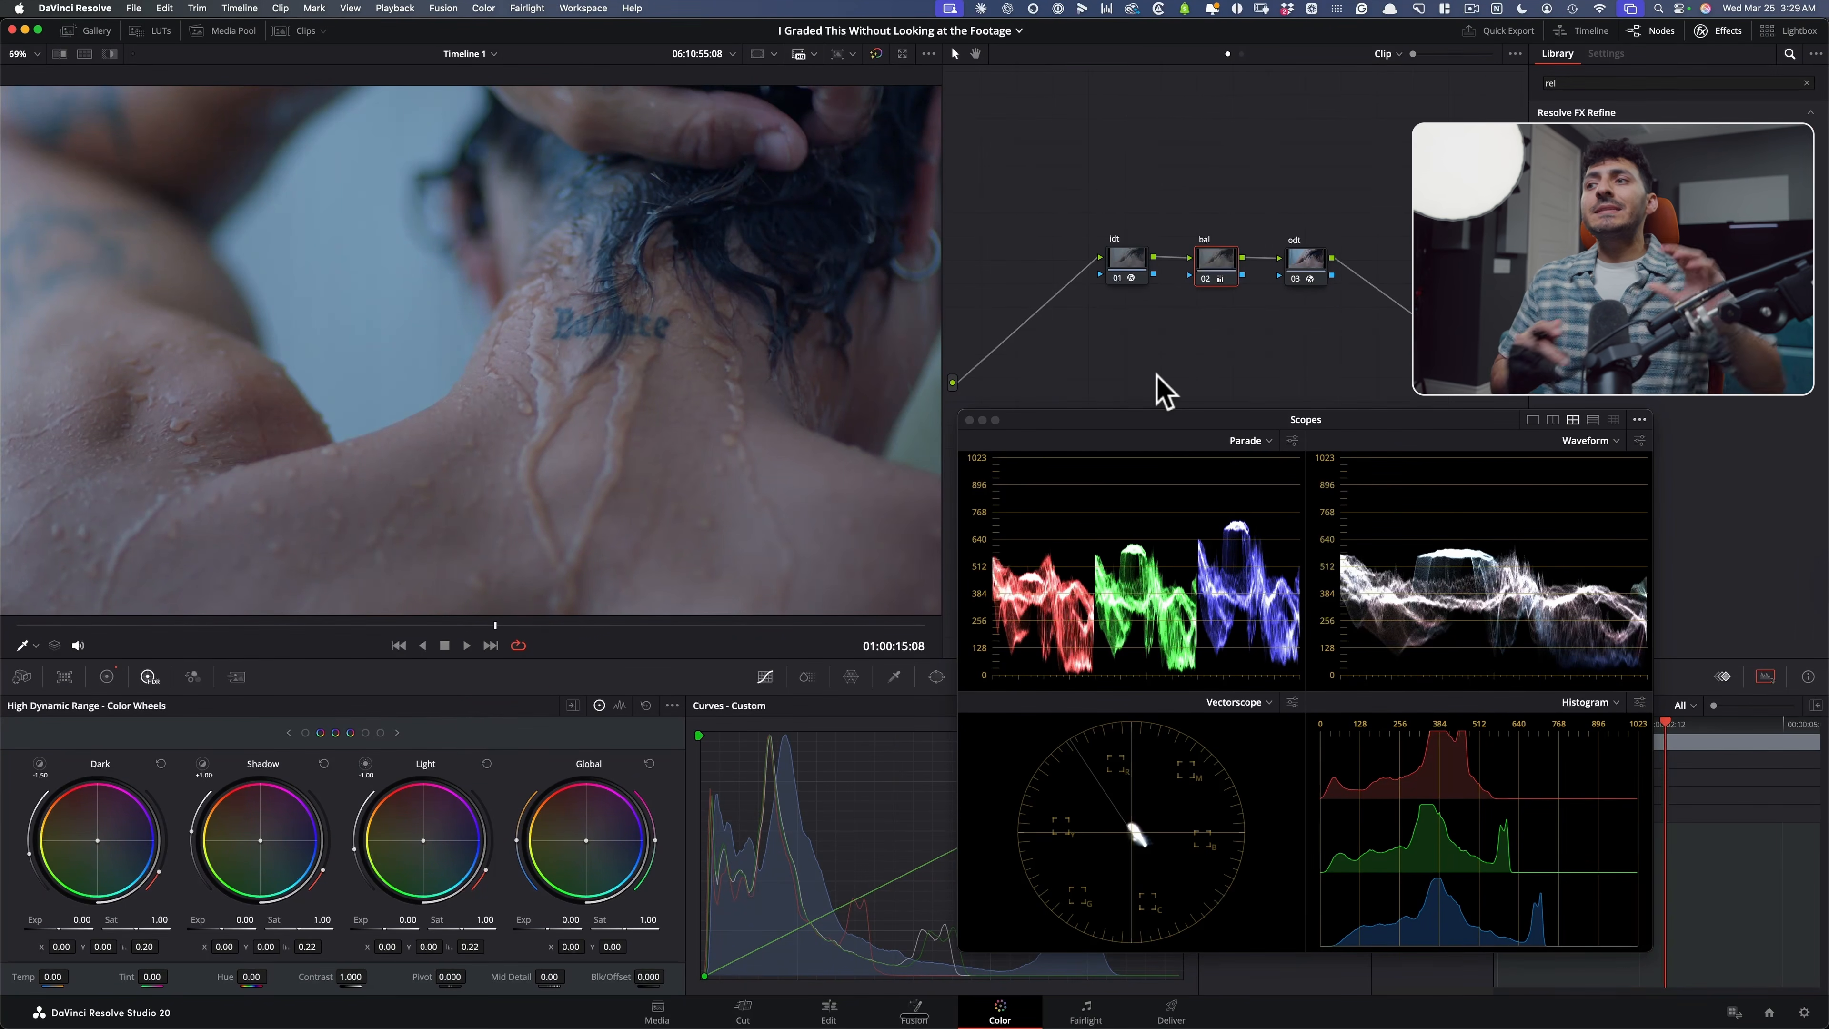